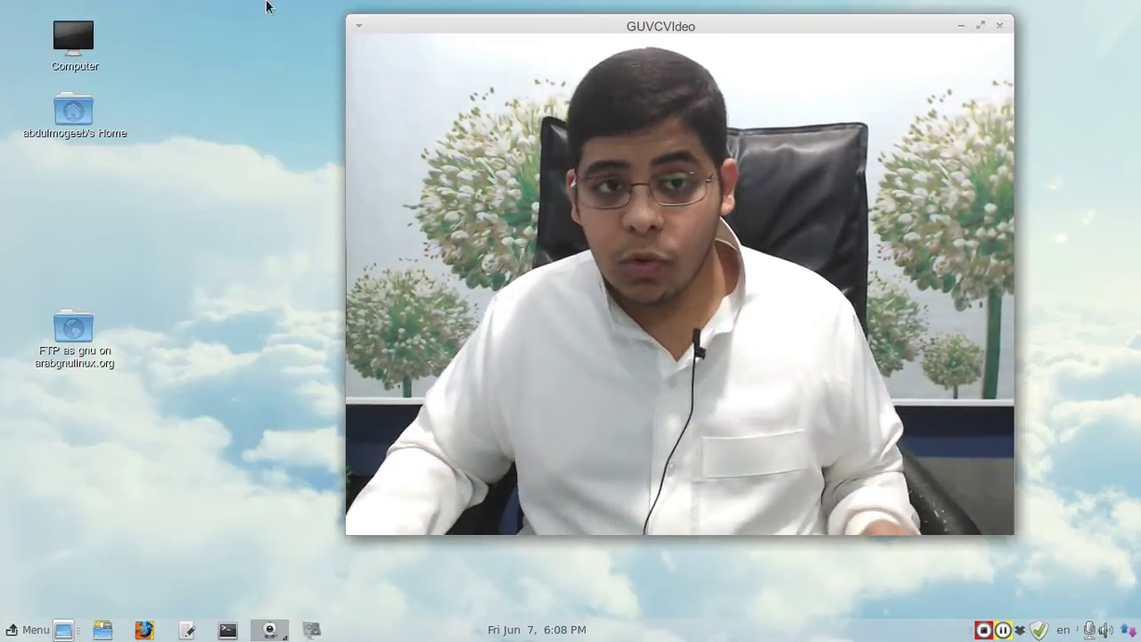
Step: Drag the GUVCView webcam preview's top-left corner so it becomes a small window at the lower right
{"action": "left_click_drag", "start_coordinate": [354, 20], "coordinate": [929, 29]}
Step: Move the webcam window to the top right and launch a new Terminal window
{"action": "right_click", "coordinate": [929, 29]}
{"action": "left_click", "coordinate": [604, 158]}
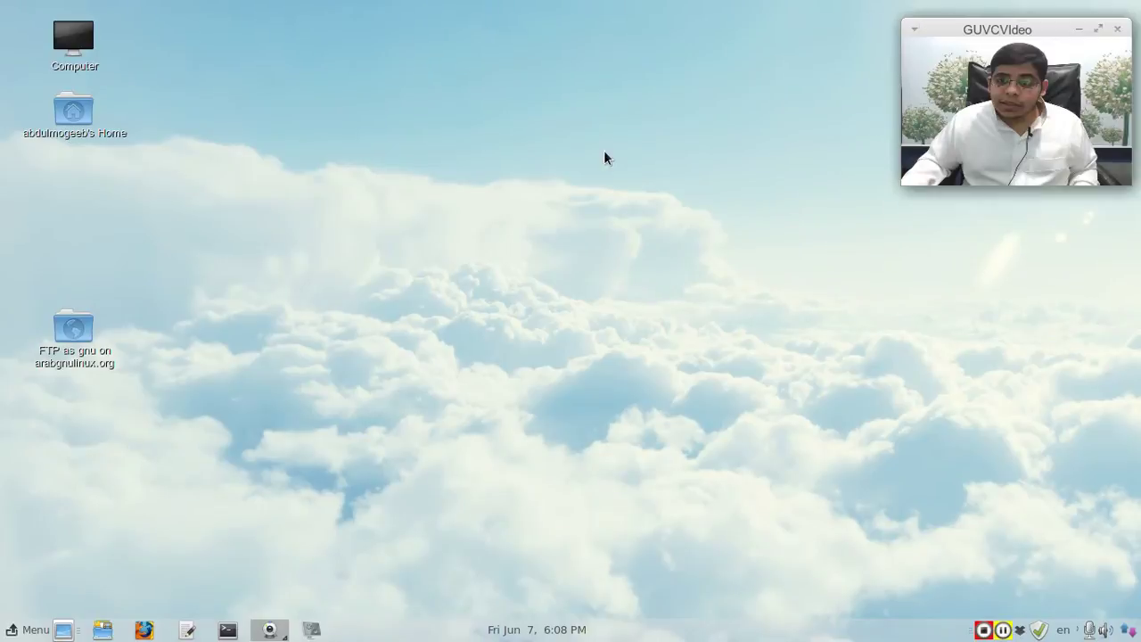
{"action": "left_click", "coordinate": [15, 633]}
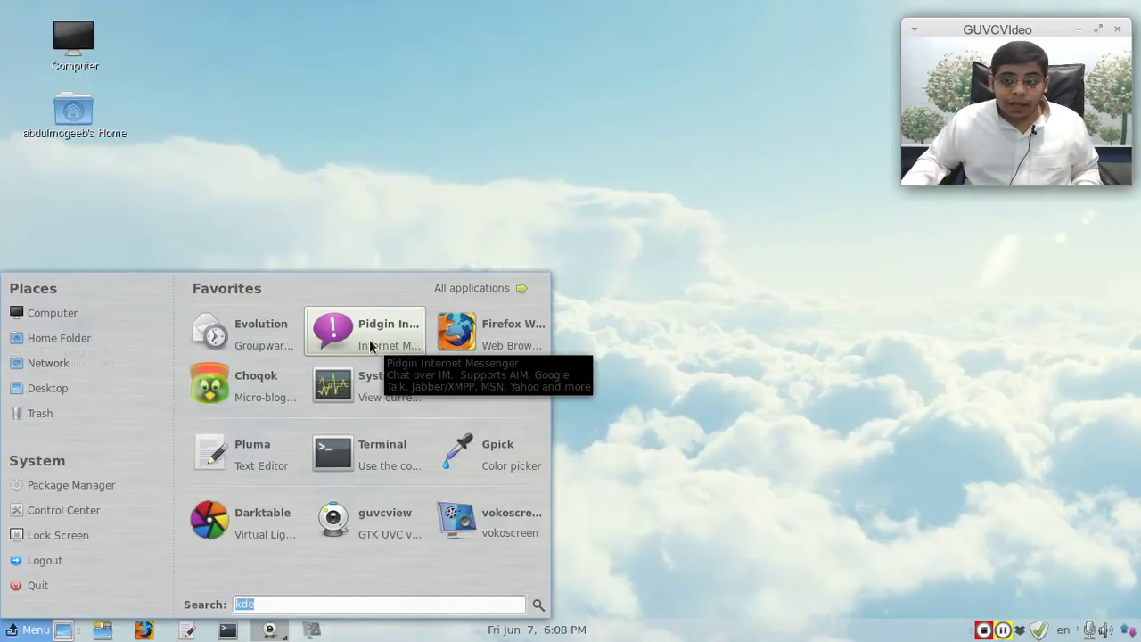
{"action": "left_click", "coordinate": [393, 189]}
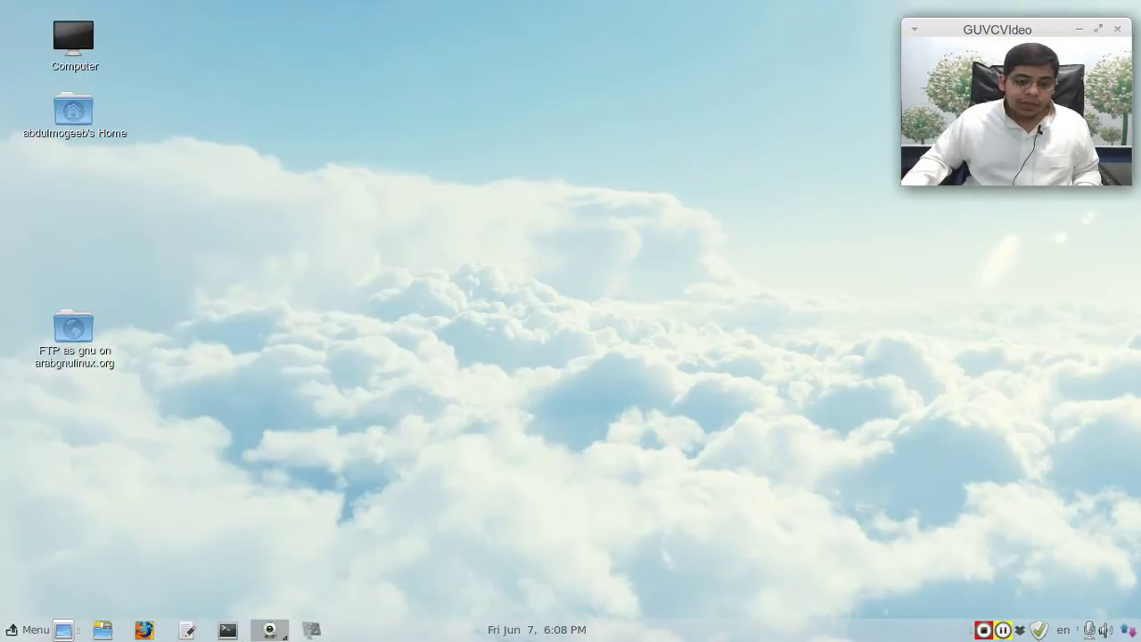
{"action": "left_click", "coordinate": [228, 631]}
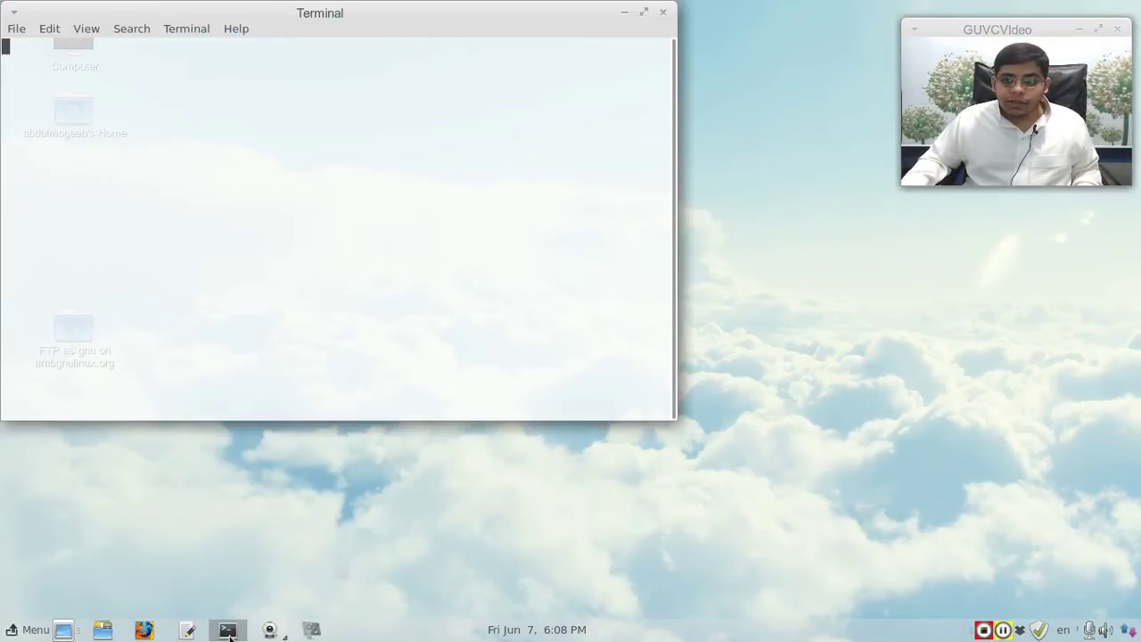
{"action": "left_click_drag", "start_coordinate": [1000, 28], "coordinate": [997, 21]}
{"action": "left_click_drag", "start_coordinate": [323, 10], "coordinate": [419, 42]}
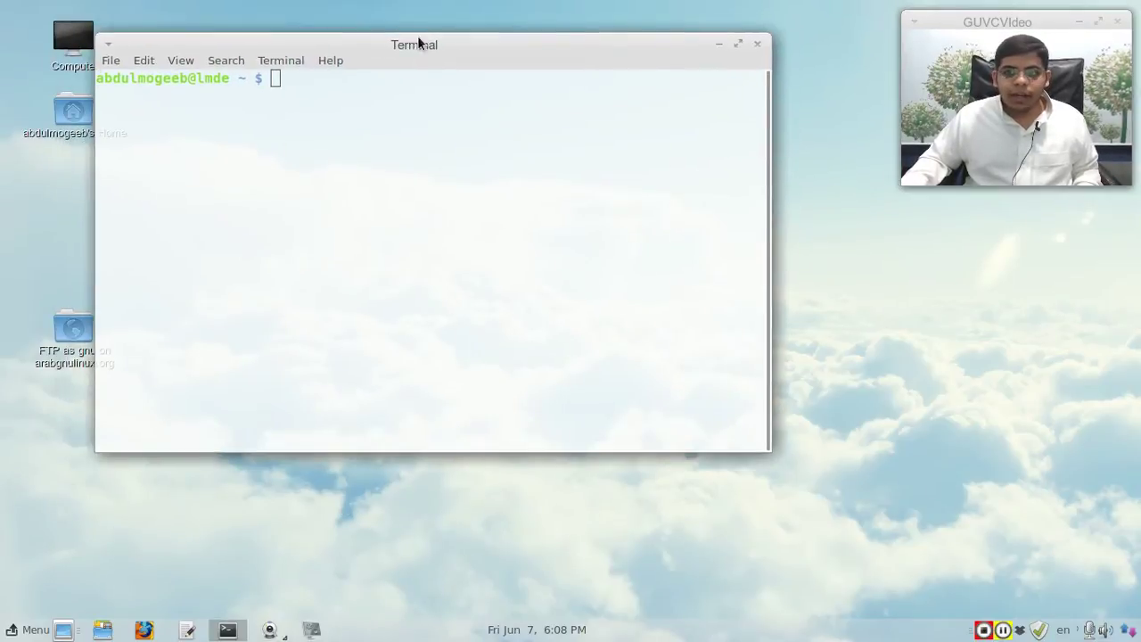
Step: Switch the Terminal to the larger-text youtube profile
{"action": "left_click", "coordinate": [259, 60]}
{"action": "mouse_move", "coordinate": [317, 85]}
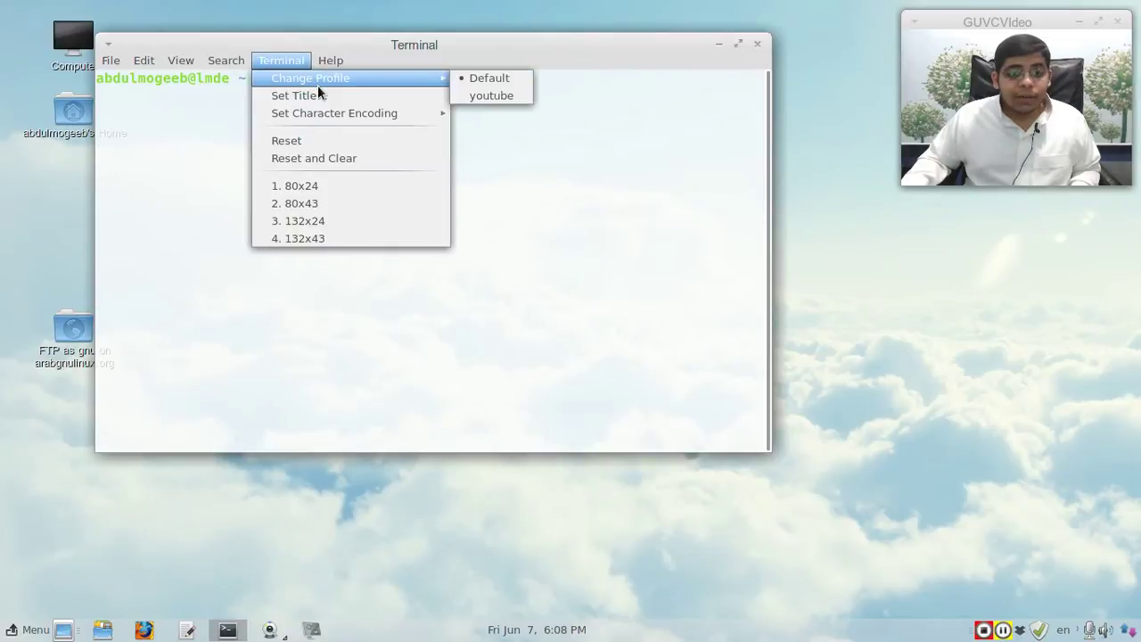
{"action": "left_click", "coordinate": [473, 96]}
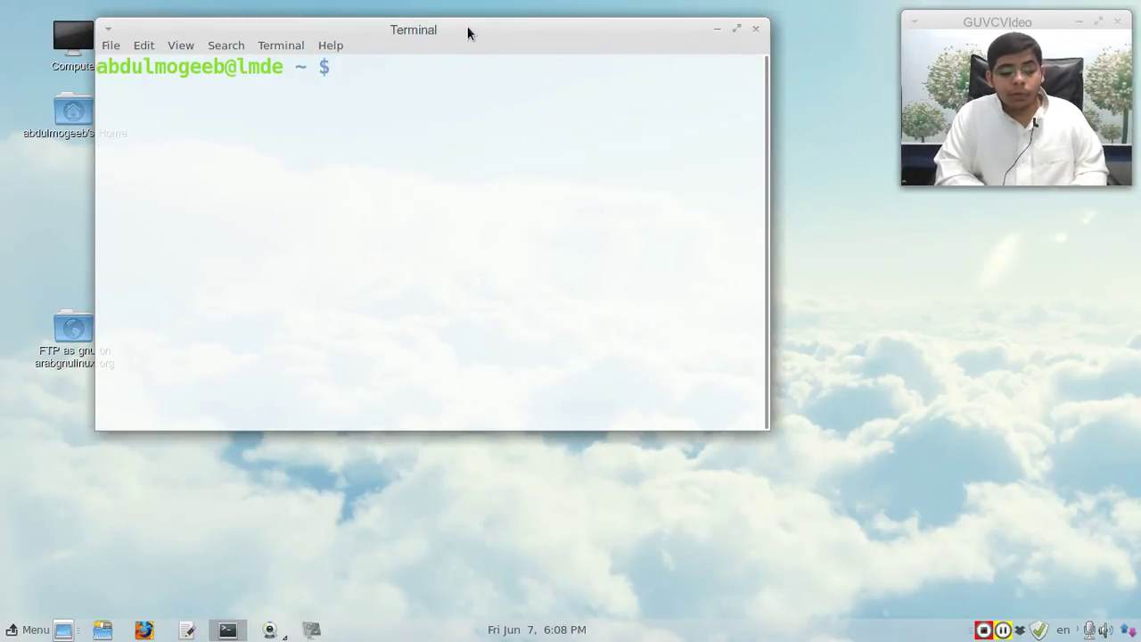
Step: Type and erase sample pidgin install commands (apt-get, pacman, zypper, yum), then close Terminal
{"action": "type", "text": "sudo apt-get"}
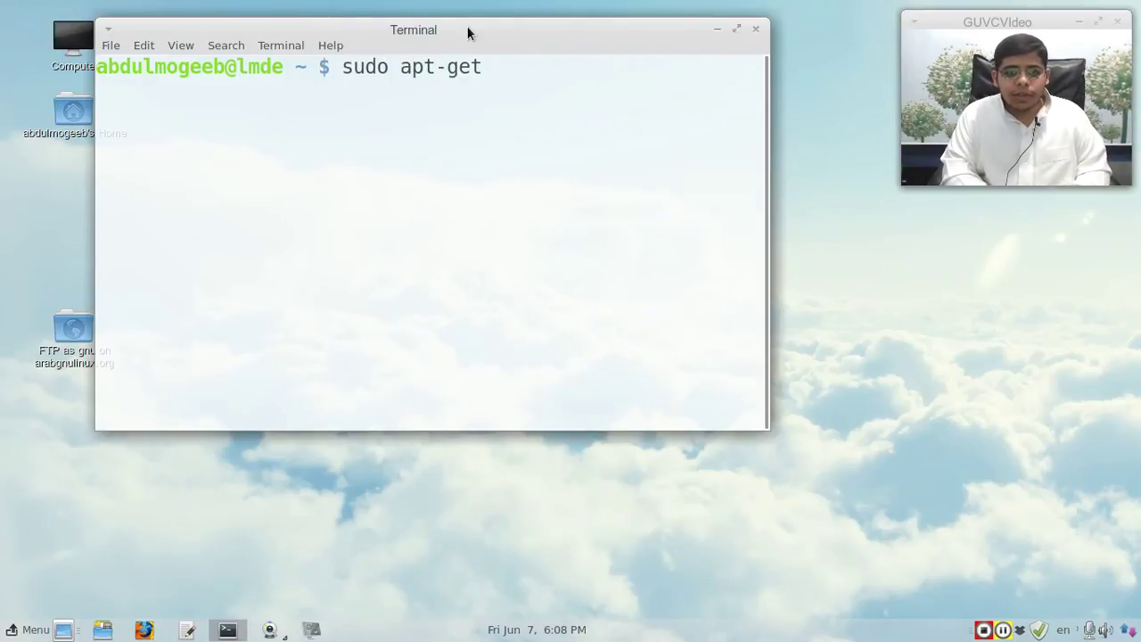
{"action": "type", "text": " install pidgin"}
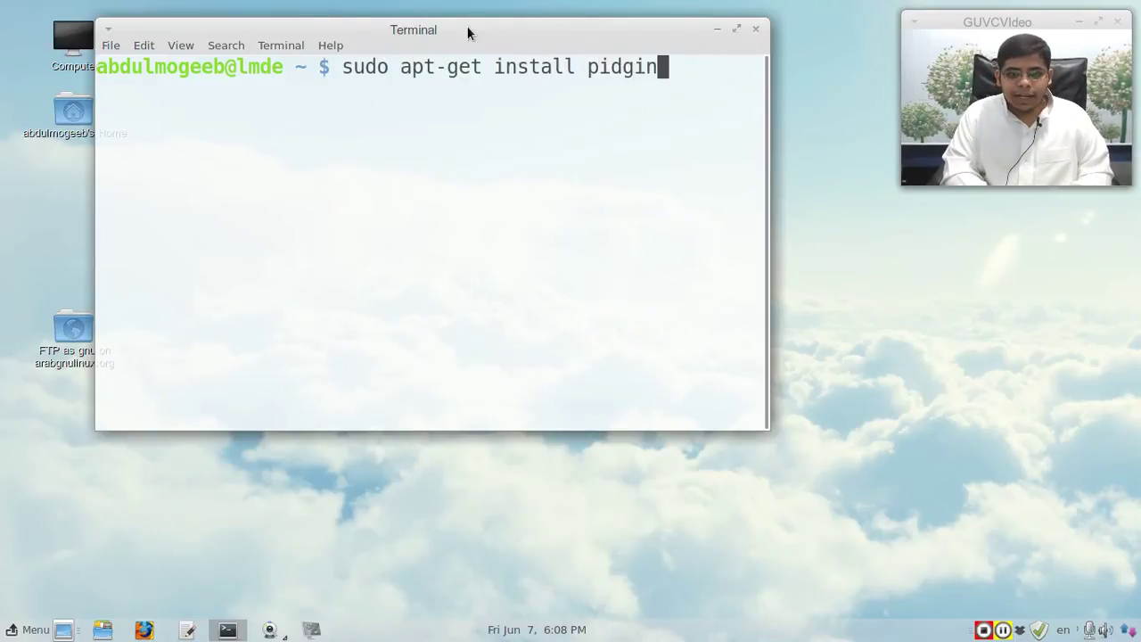
{"action": "key", "text": "BackSpace"}
{"action": "key", "text": "BackSpace"}
{"action": "key", "text": "BackSpace"}
{"action": "key", "text": "BackSpace"}
{"action": "key", "text": "BackSpace"}
{"action": "key", "text": "BackSpace"}
{"action": "key", "text": "BackSpace"}
{"action": "key", "text": "BackSpace"}
{"action": "key", "text": "BackSpace"}
{"action": "key", "text": "BackSpace"}
{"action": "key", "text": "BackSpace"}
{"action": "key", "text": "BackSpace"}
{"action": "key", "text": "BackSpace"}
{"action": "key", "text": "BackSpace"}
{"action": "key", "text": "BackSpace"}
{"action": "key", "text": "BackSpace"}
{"action": "key", "text": "BackSpace"}
{"action": "key", "text": "BackSpace"}
{"action": "key", "text": "BackSpace"}
{"action": "key", "text": "BackSpace"}
{"action": "key", "text": "BackSpace"}
{"action": "key", "text": "BackSpace"}
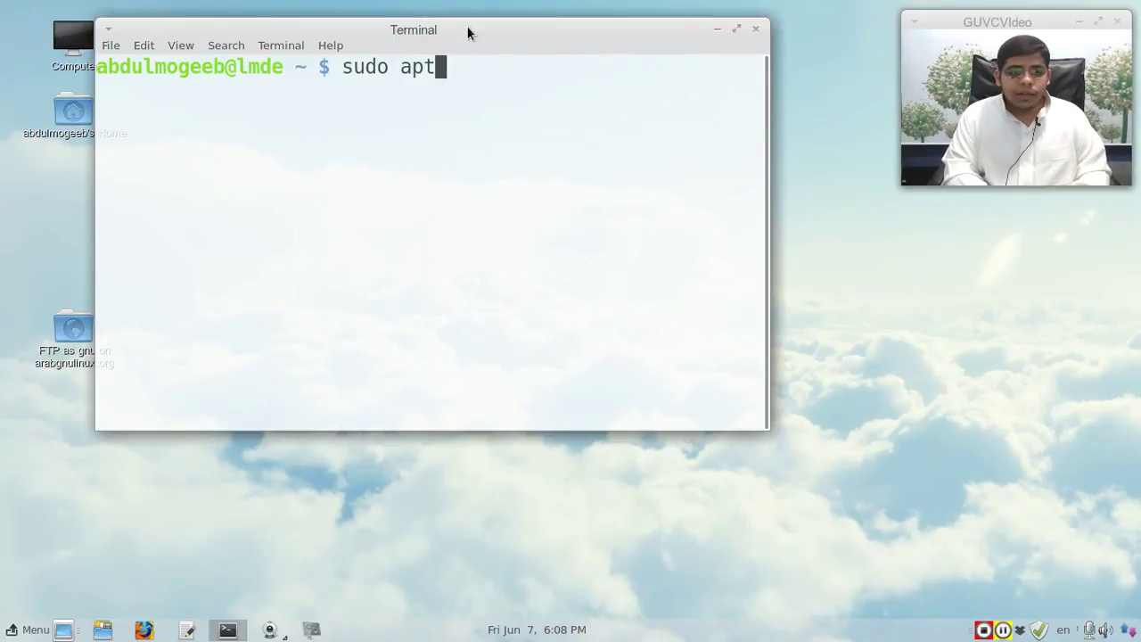
{"action": "type", "text": "pacman -S gp"}
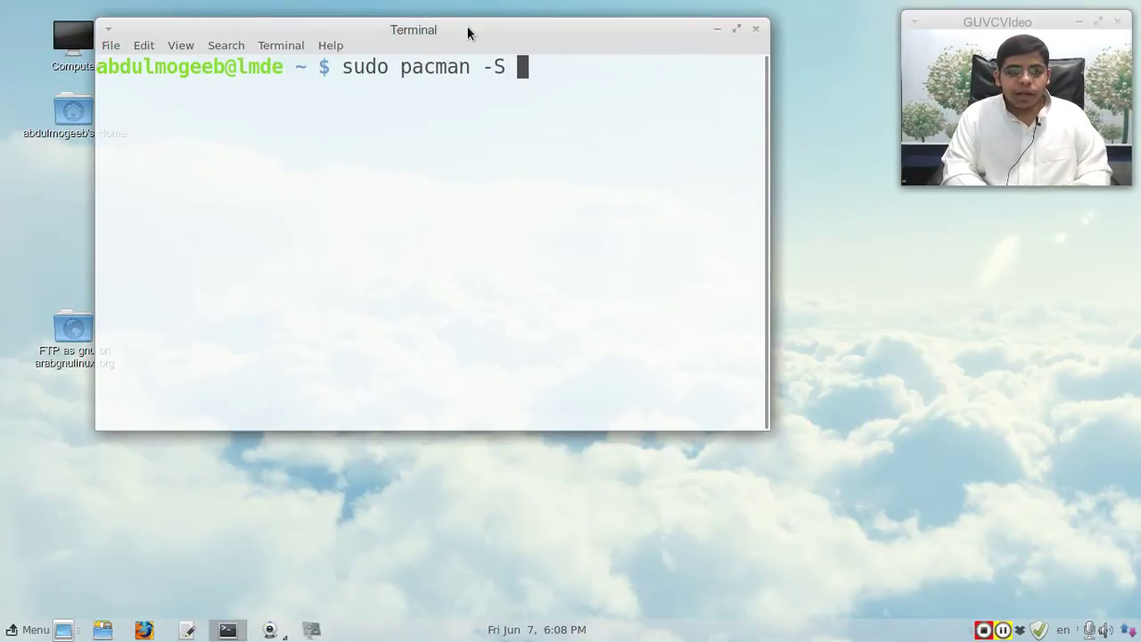
{"action": "key", "text": "BackSpace"}
{"action": "key", "text": "BackSpace"}
{"action": "type", "text": "pidgin"}
{"action": "key", "text": "BackSpace"}
{"action": "key", "text": "BackSpace"}
{"action": "key", "text": "BackSpace"}
{"action": "key", "text": "BackSpace"}
{"action": "key", "text": "BackSpace"}
{"action": "key", "text": "BackSpace"}
{"action": "key", "text": "BackSpace"}
{"action": "key", "text": "BackSpace"}
{"action": "key", "text": "BackSpace"}
{"action": "key", "text": "BackSpace"}
{"action": "key", "text": "BackSpace"}
{"action": "key", "text": "BackSpace"}
{"action": "key", "text": "BackSpace"}
{"action": "key", "text": "BackSpace"}
{"action": "key", "text": "BackSpace"}
{"action": "key", "text": "BackSpace"}
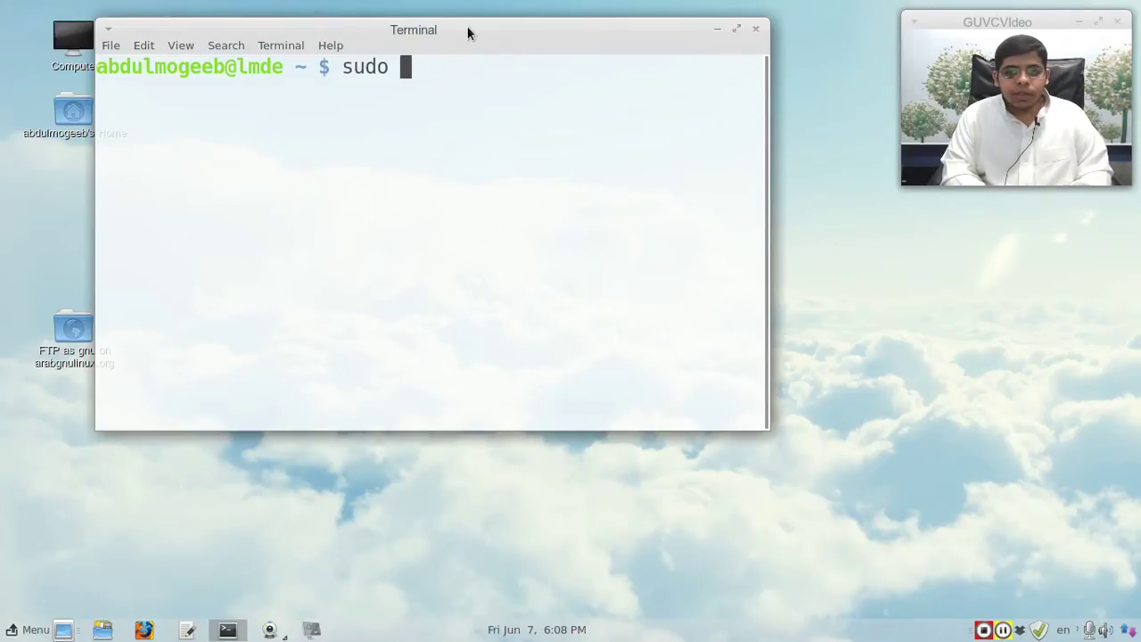
{"action": "type", "text": "zypper "}
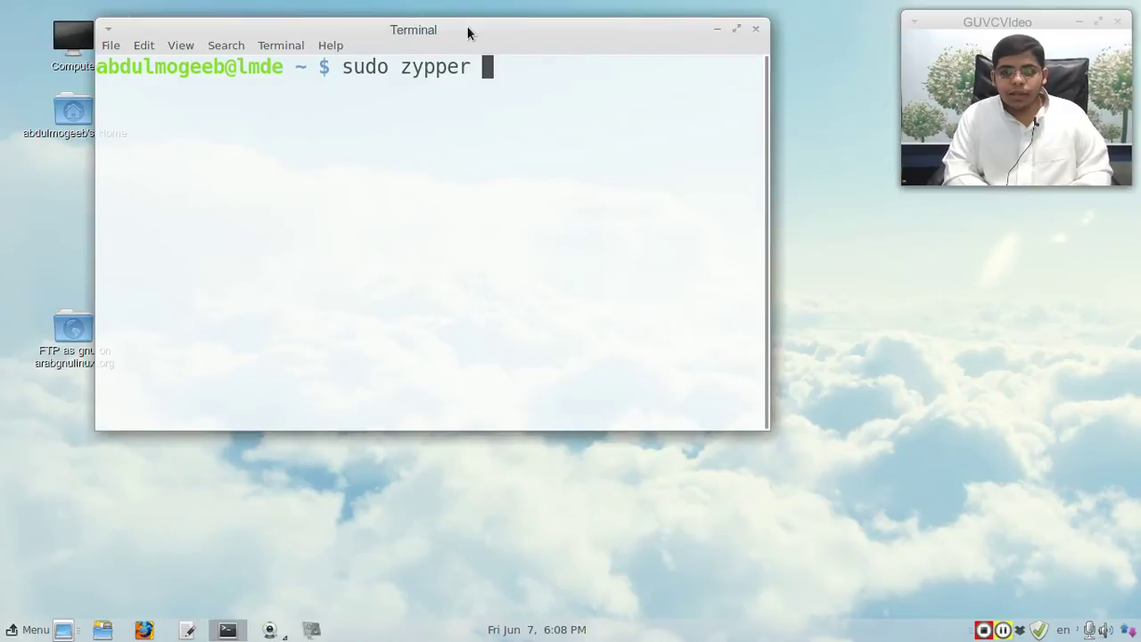
{"action": "type", "text": "install pidgin"}
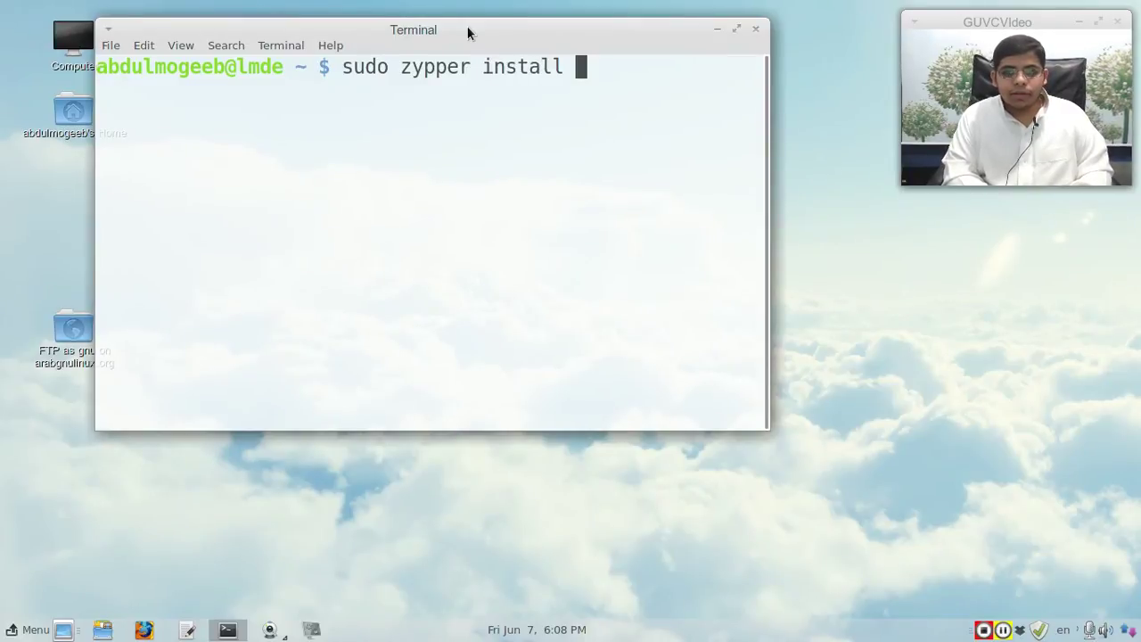
{"action": "key", "text": "BackSpace"}
{"action": "key", "text": "BackSpace"}
{"action": "key", "text": "BackSpace"}
{"action": "key", "text": "BackSpace"}
{"action": "key", "text": "BackSpace"}
{"action": "key", "text": "BackSpace"}
{"action": "key", "text": "BackSpace"}
{"action": "key", "text": "BackSpace"}
{"action": "key", "text": "BackSpace"}
{"action": "key", "text": "BackSpace"}
{"action": "key", "text": "BackSpace"}
{"action": "key", "text": "BackSpace"}
{"action": "key", "text": "BackSpace"}
{"action": "key", "text": "BackSpace"}
{"action": "key", "text": "BackSpace"}
{"action": "key", "text": "BackSpace"}
{"action": "key", "text": "BackSpace"}
{"action": "key", "text": "BackSpace"}
{"action": "key", "text": "BackSpace"}
{"action": "key", "text": "BackSpace"}
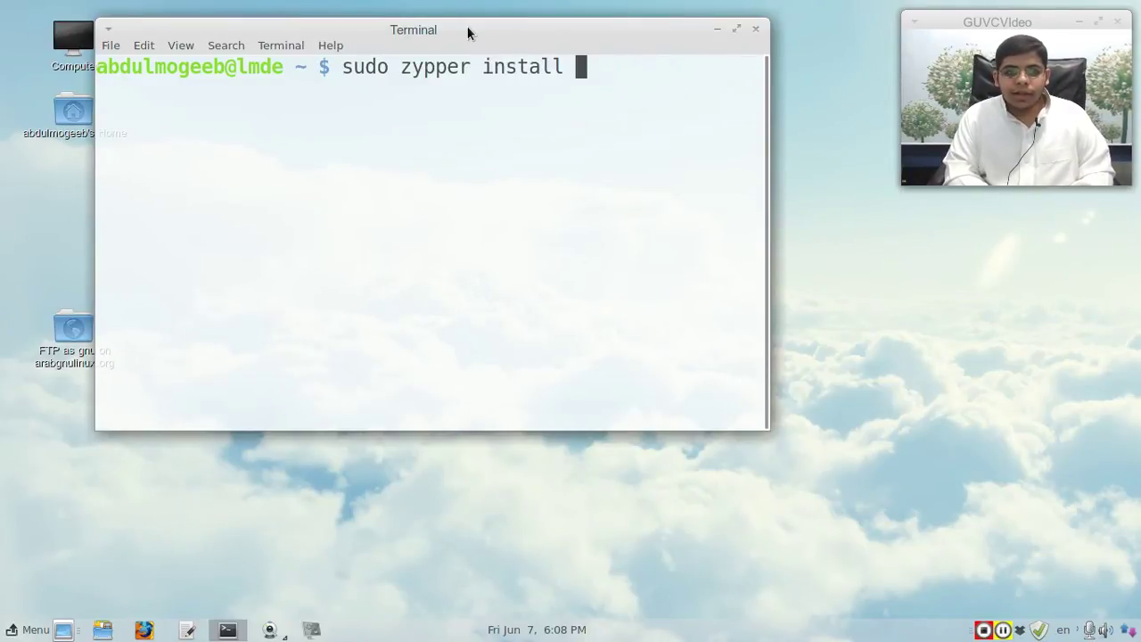
{"action": "key", "text": "BackSpace"}
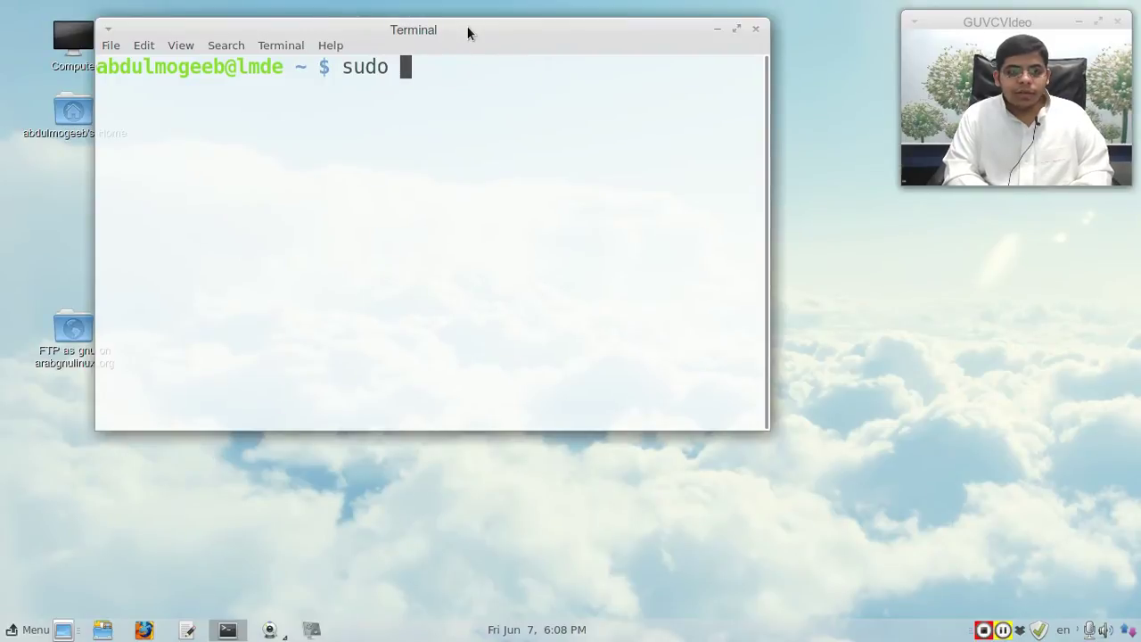
{"action": "type", "text": "yum install "}
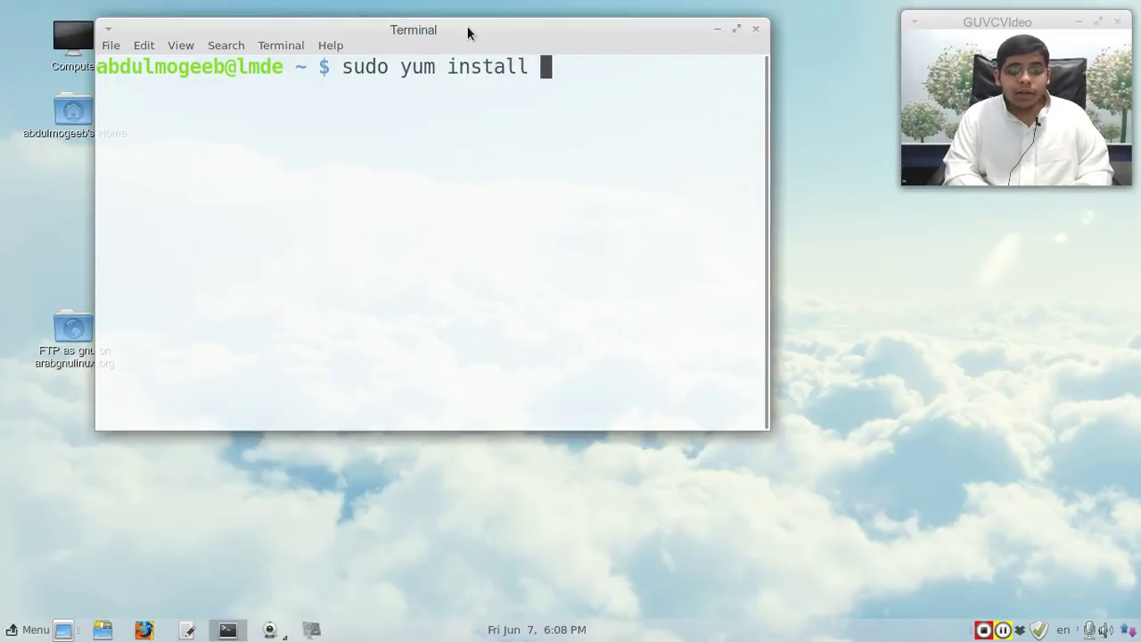
{"action": "type", "text": "pidgin"}
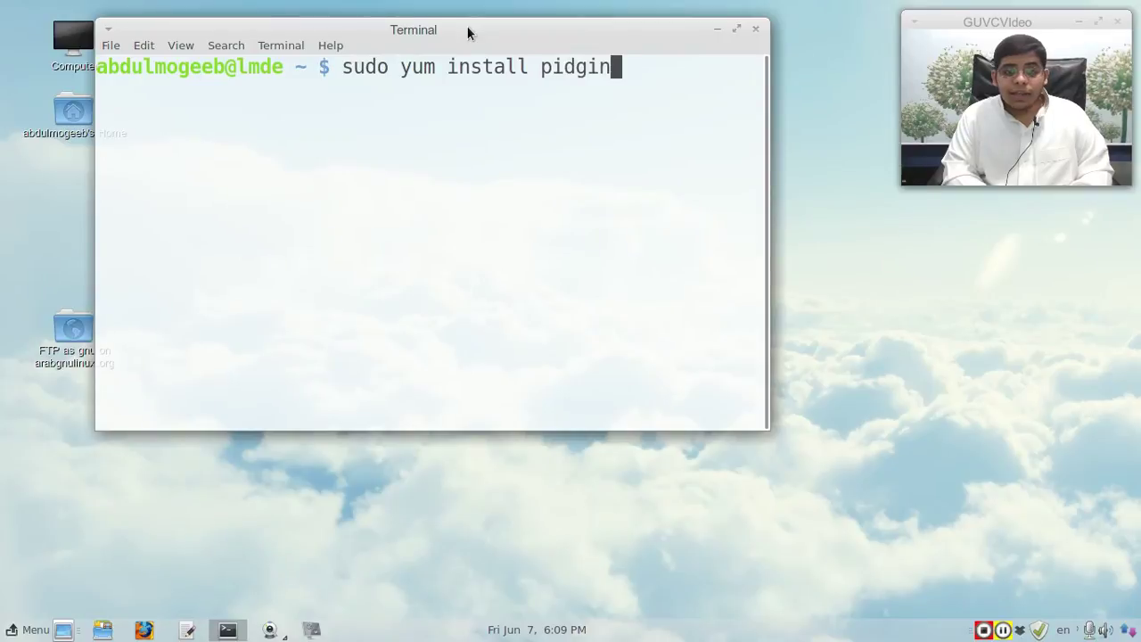
{"action": "key", "text": "BackSpace"}
{"action": "key", "text": "BackSpace"}
{"action": "key", "text": "BackSpace"}
{"action": "key", "text": "BackSpace"}
{"action": "key", "text": "BackSpace"}
{"action": "key", "text": "BackSpace"}
{"action": "key", "text": "BackSpace"}
{"action": "key", "text": "BackSpace"}
{"action": "key", "text": "BackSpace"}
{"action": "key", "text": "BackSpace"}
{"action": "key", "text": "BackSpace"}
{"action": "key", "text": "BackSpace"}
{"action": "key", "text": "BackSpace"}
{"action": "key", "text": "BackSpace"}
{"action": "key", "text": "BackSpace"}
{"action": "key", "text": "BackSpace"}
{"action": "key", "text": "BackSpace"}
{"action": "key", "text": "BackSpace"}
{"action": "key", "text": "BackSpace"}
{"action": "key", "text": "BackSpace"}
{"action": "key", "text": "BackSpace"}
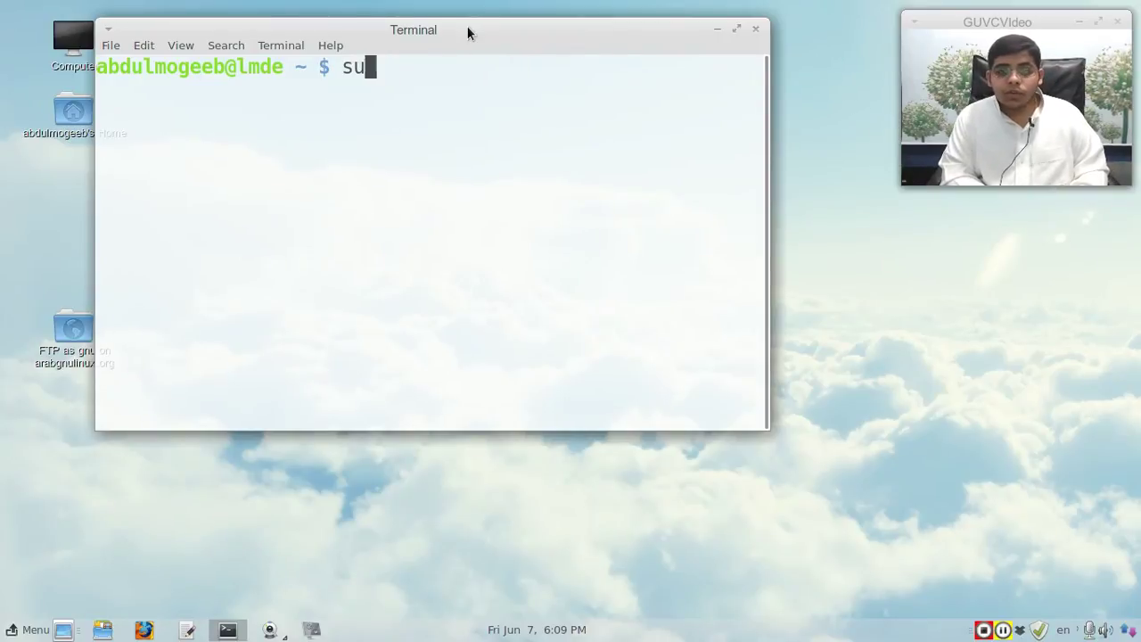
{"action": "left_click", "coordinate": [748, 32]}
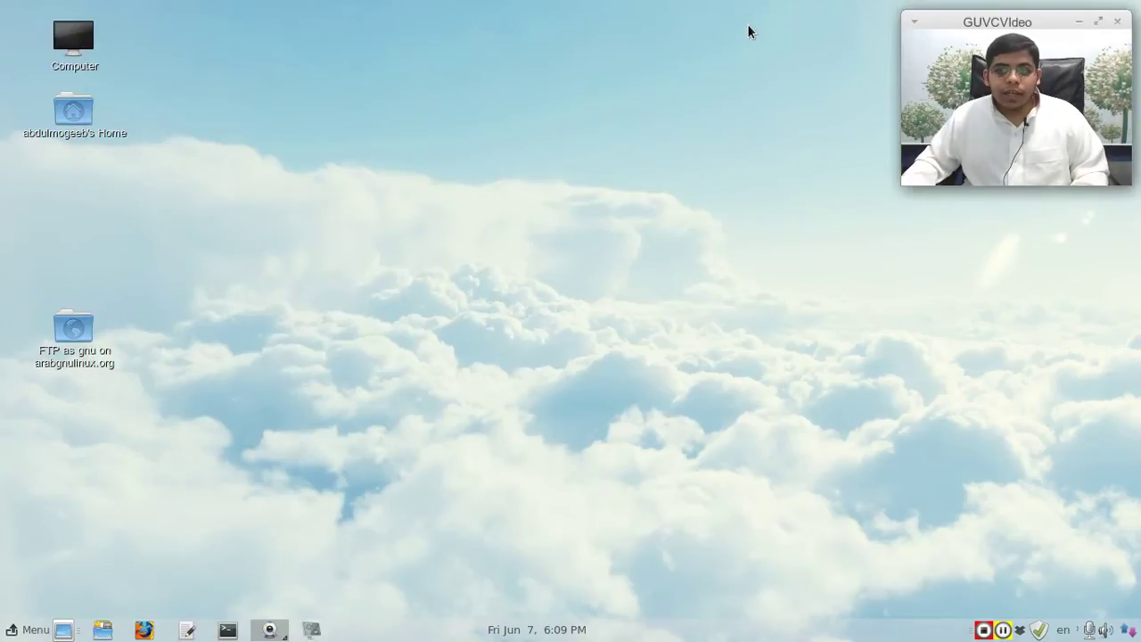
{"action": "left_click", "coordinate": [26, 629]}
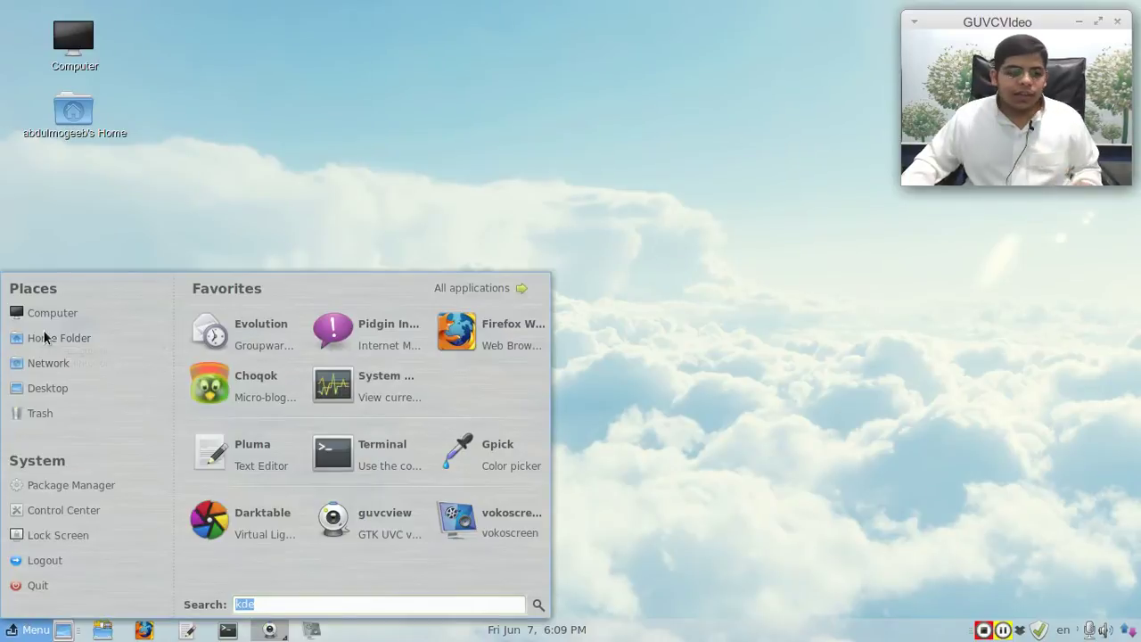
{"action": "left_click", "coordinate": [50, 491]}
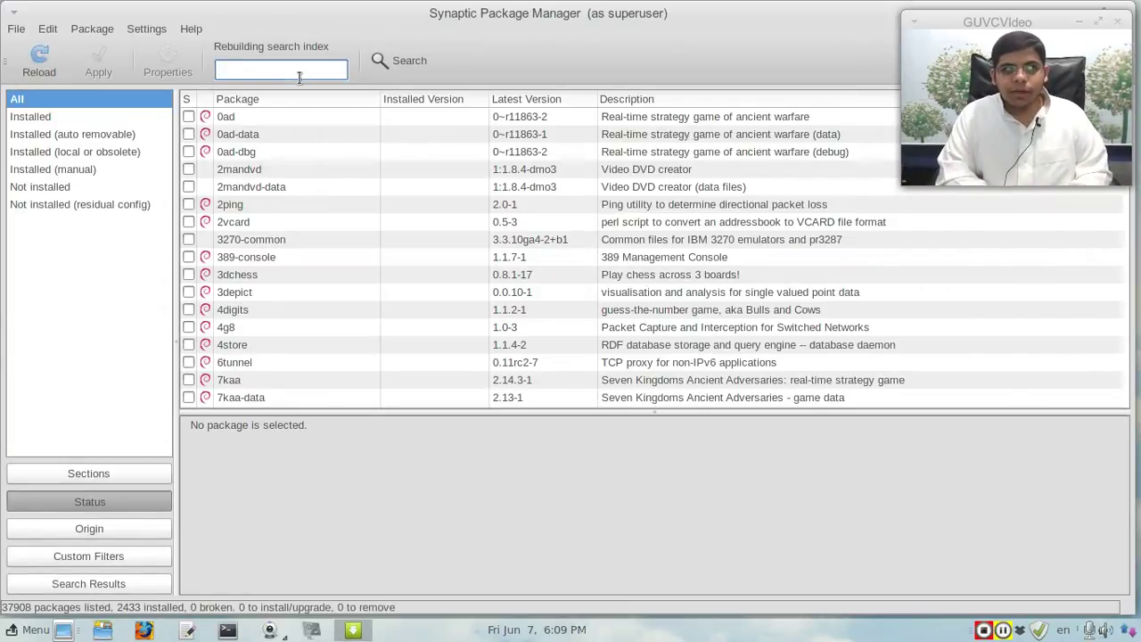
{"action": "type", "text": "gin"}
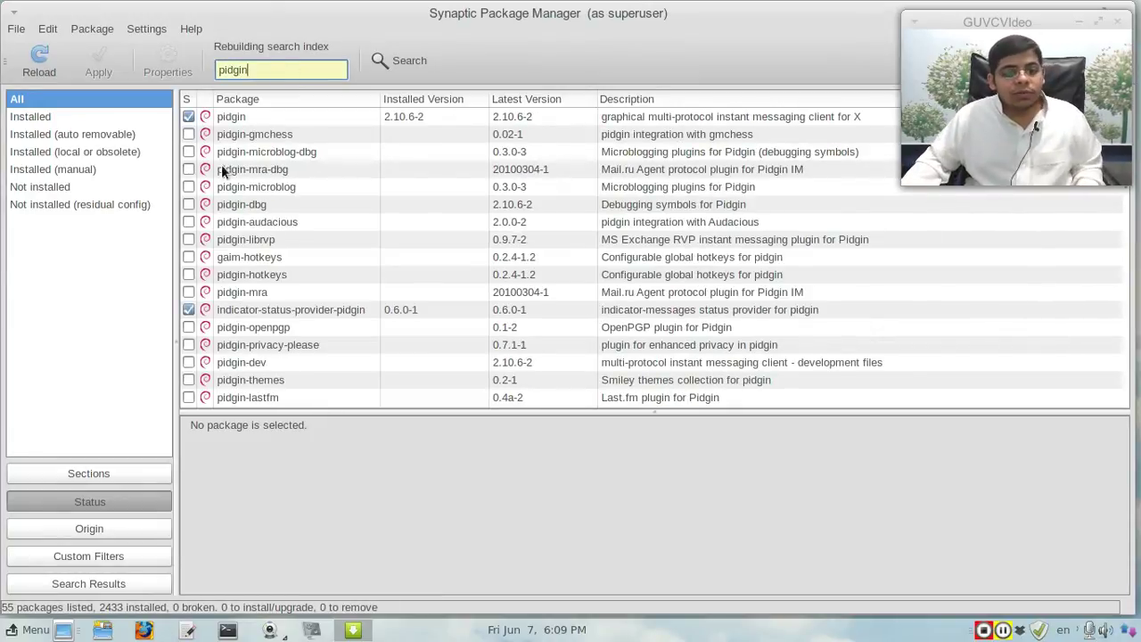
{"action": "scroll", "coordinate": [231, 165], "scroll_direction": "down", "scroll_amount": 6}
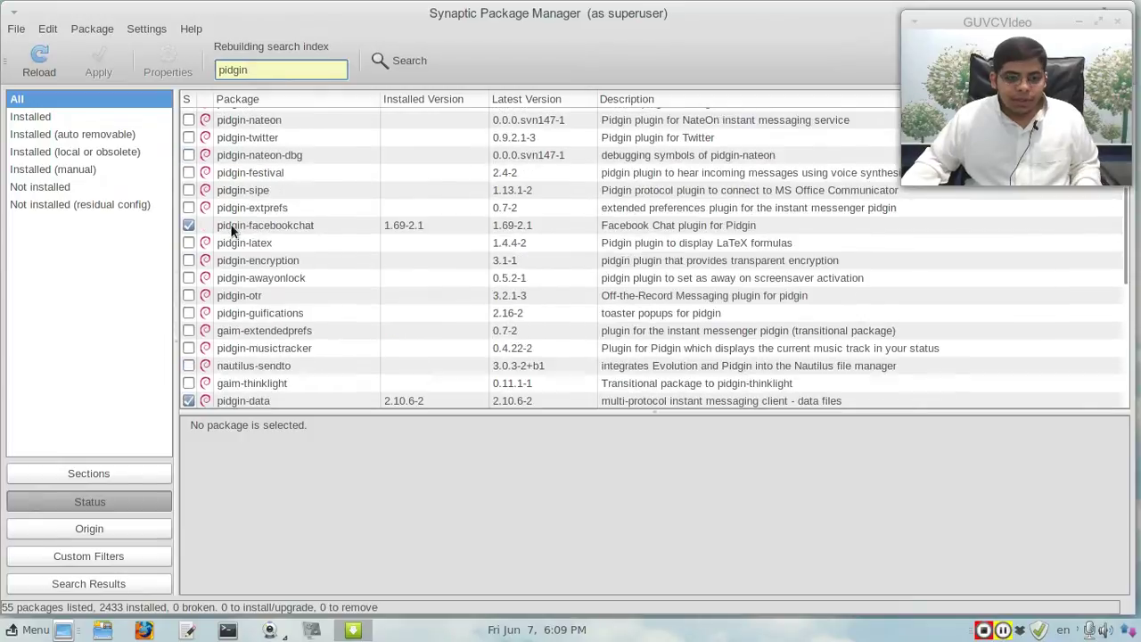
{"action": "scroll", "coordinate": [230, 225], "scroll_direction": "down", "scroll_amount": 2}
{"action": "scroll", "coordinate": [230, 224], "scroll_direction": "up", "scroll_amount": 8}
{"action": "left_click_drag", "start_coordinate": [361, 15], "coordinate": [412, 127]}
{"action": "right_click", "coordinate": [412, 128]}
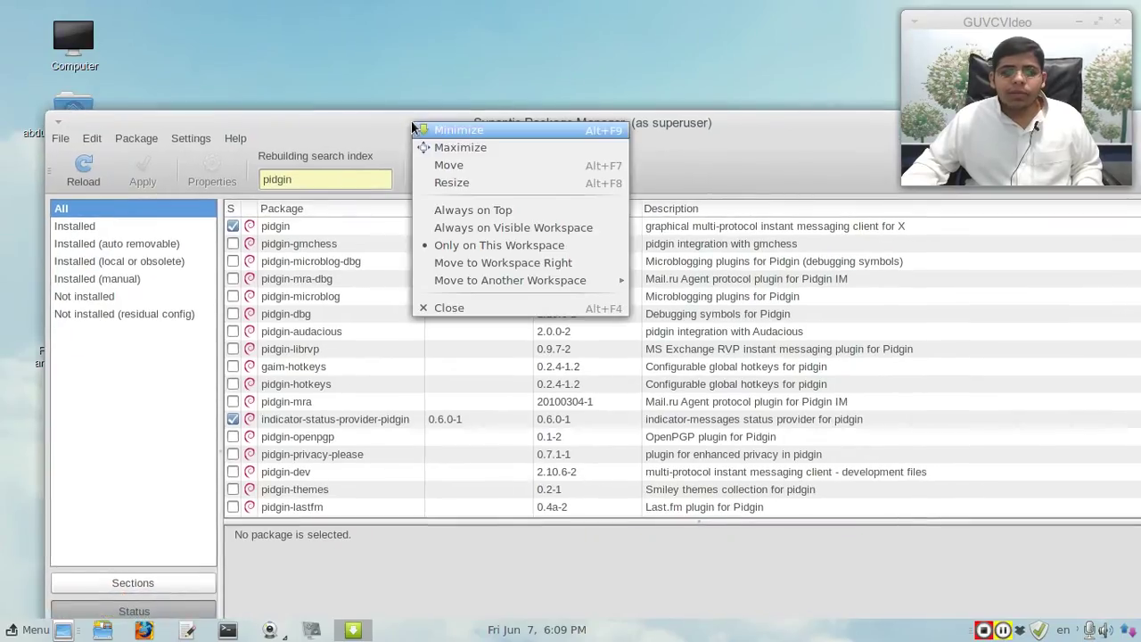
{"action": "left_click", "coordinate": [488, 306]}
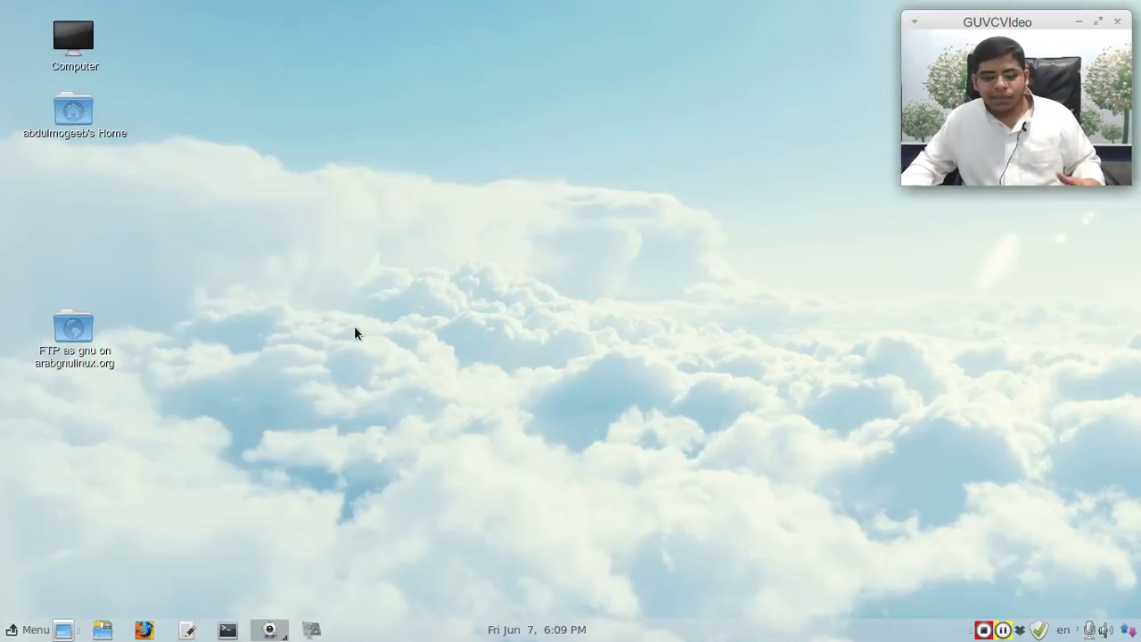
Step: Launch Pidgin from the applications menu and move its Accounts window up and right
{"action": "left_click", "coordinate": [43, 631]}
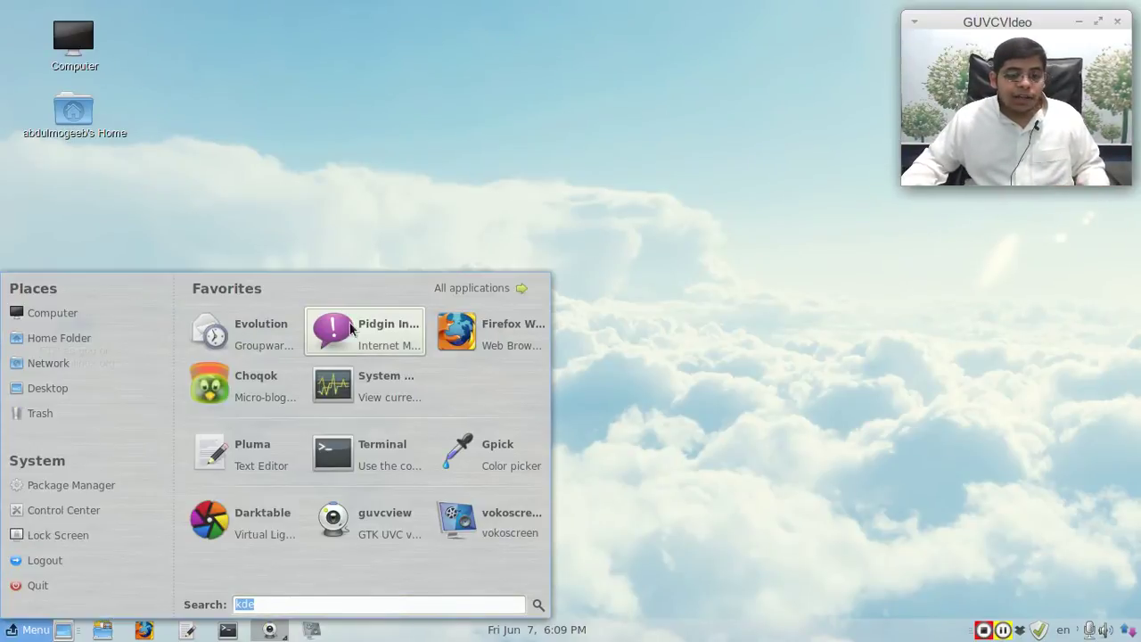
{"action": "left_click", "coordinate": [349, 338]}
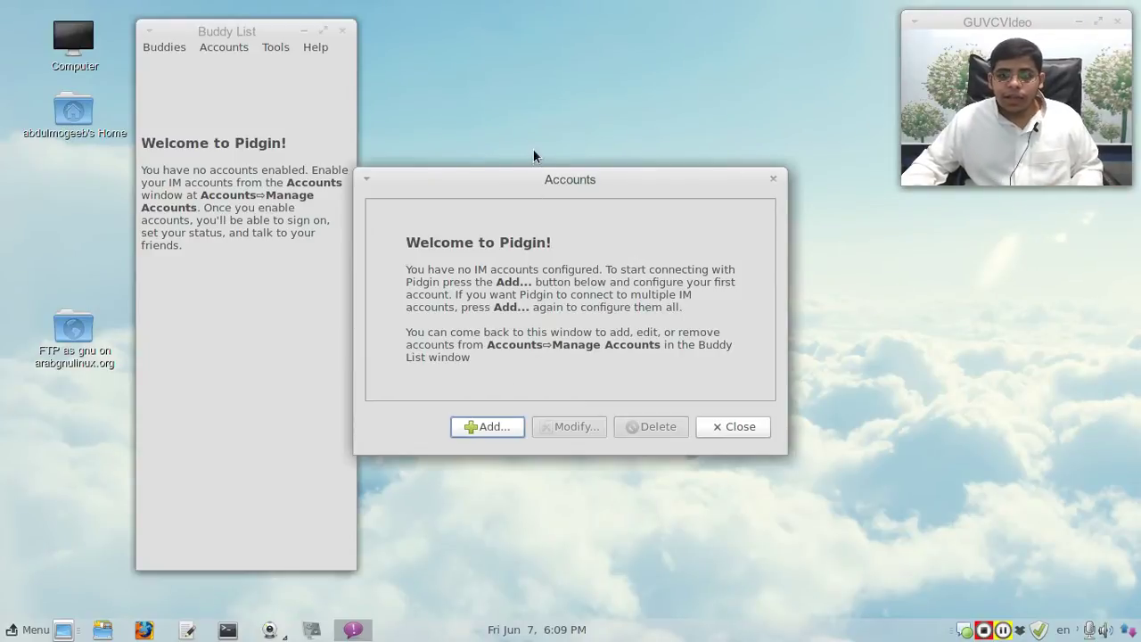
{"action": "left_click_drag", "start_coordinate": [538, 176], "coordinate": [592, 116]}
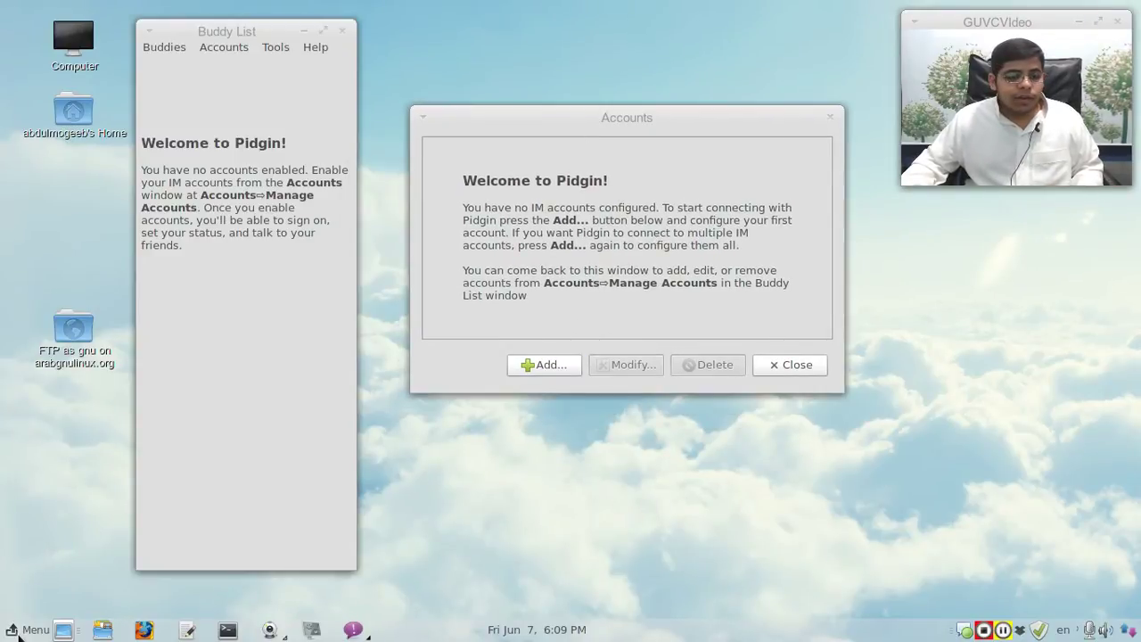
Step: Browse the desktop menu's application categories, then close the menu
{"action": "left_click", "coordinate": [20, 632]}
{"action": "left_click", "coordinate": [448, 295]}
{"action": "mouse_move", "coordinate": [256, 419]}
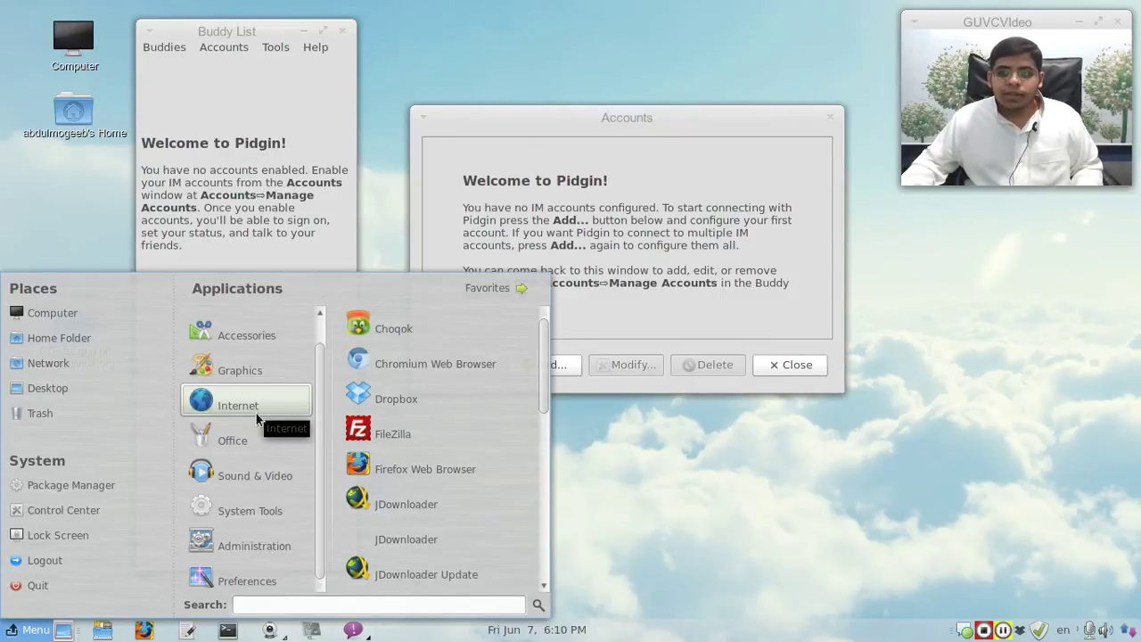
{"action": "left_click", "coordinate": [581, 221]}
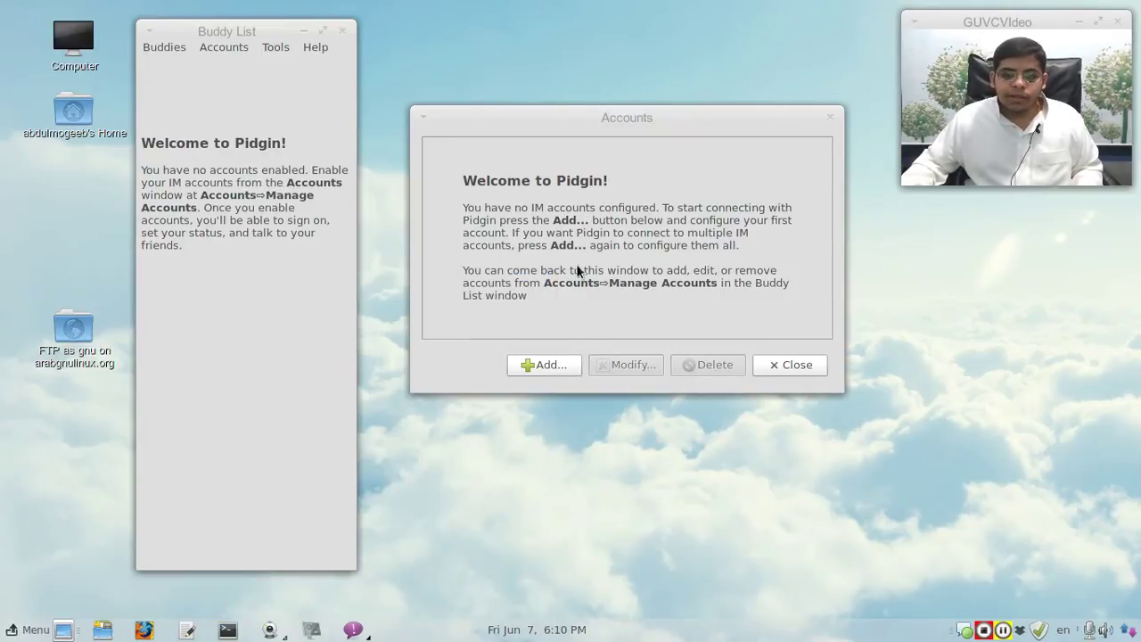
Step: Start adding a new account with Google Talk as the protocol
{"action": "left_click", "coordinate": [556, 370]}
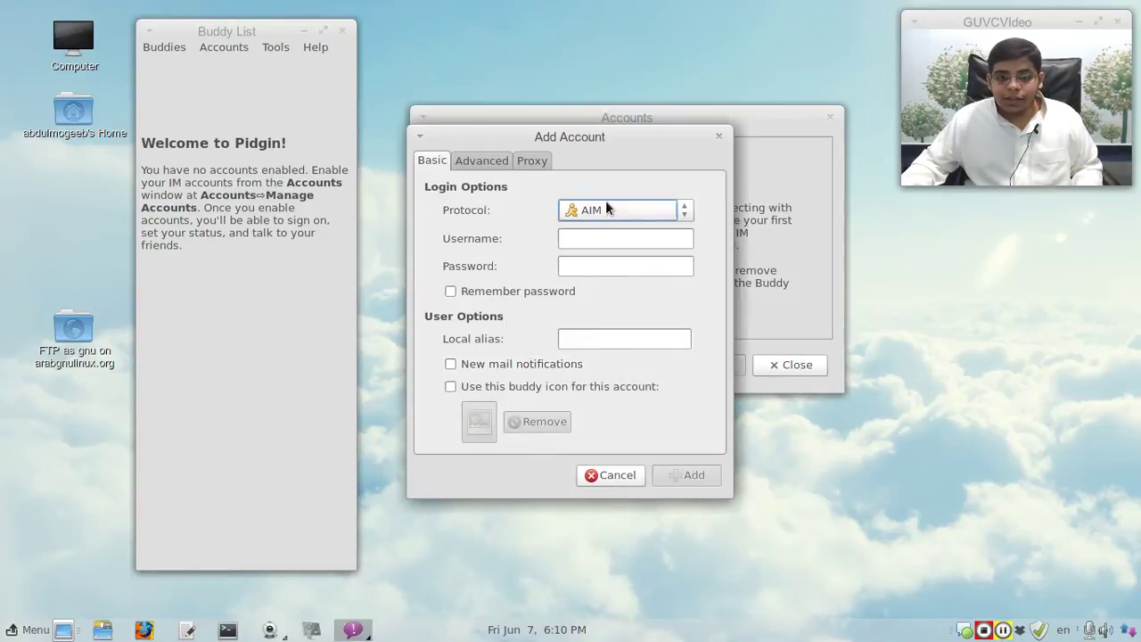
{"action": "left_click", "coordinate": [612, 208]}
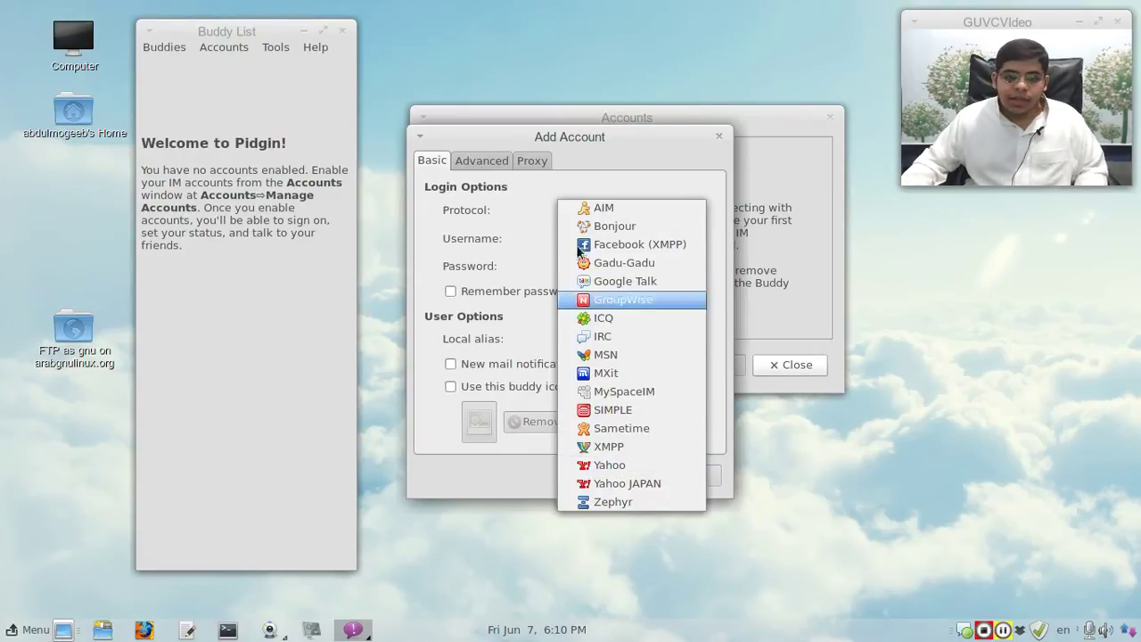
{"action": "left_click", "coordinate": [469, 214]}
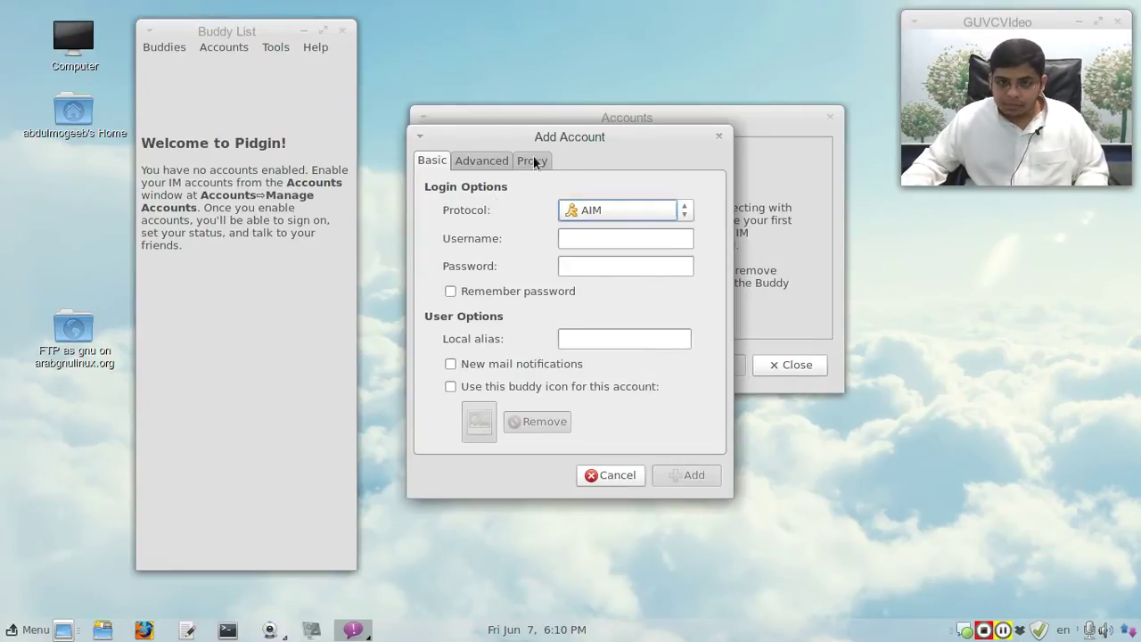
{"action": "left_click", "coordinate": [581, 216]}
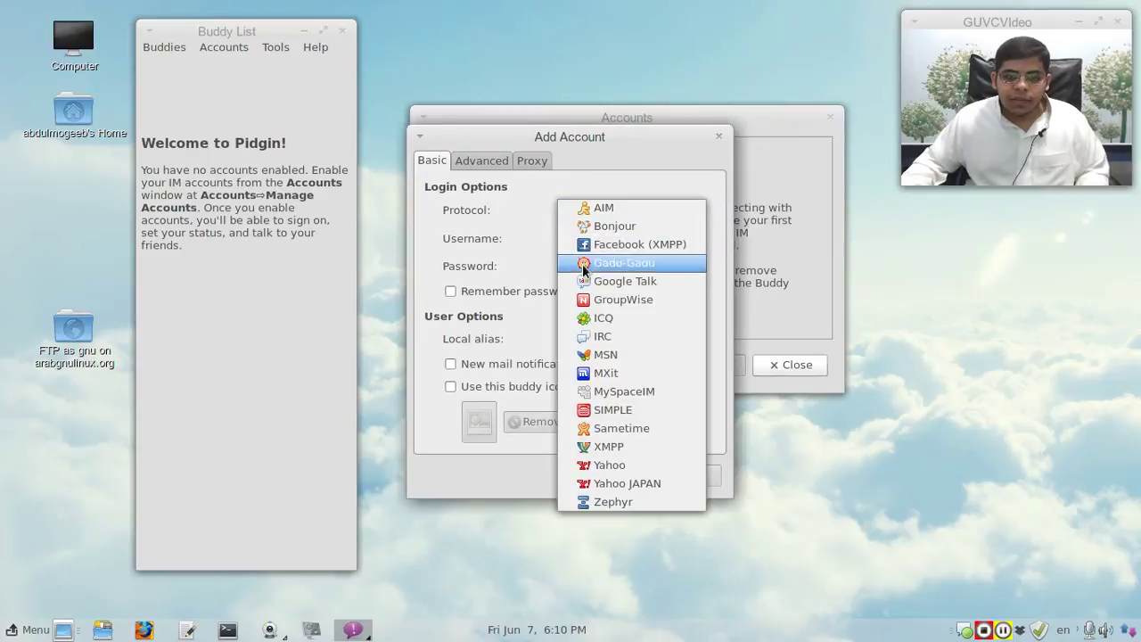
{"action": "left_click", "coordinate": [619, 281]}
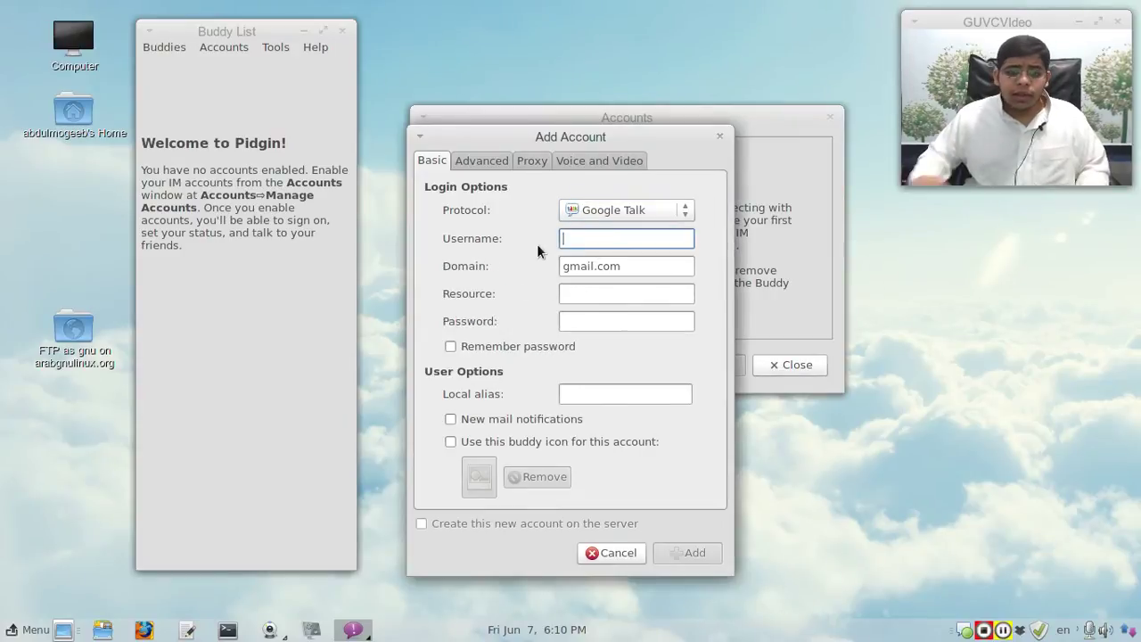
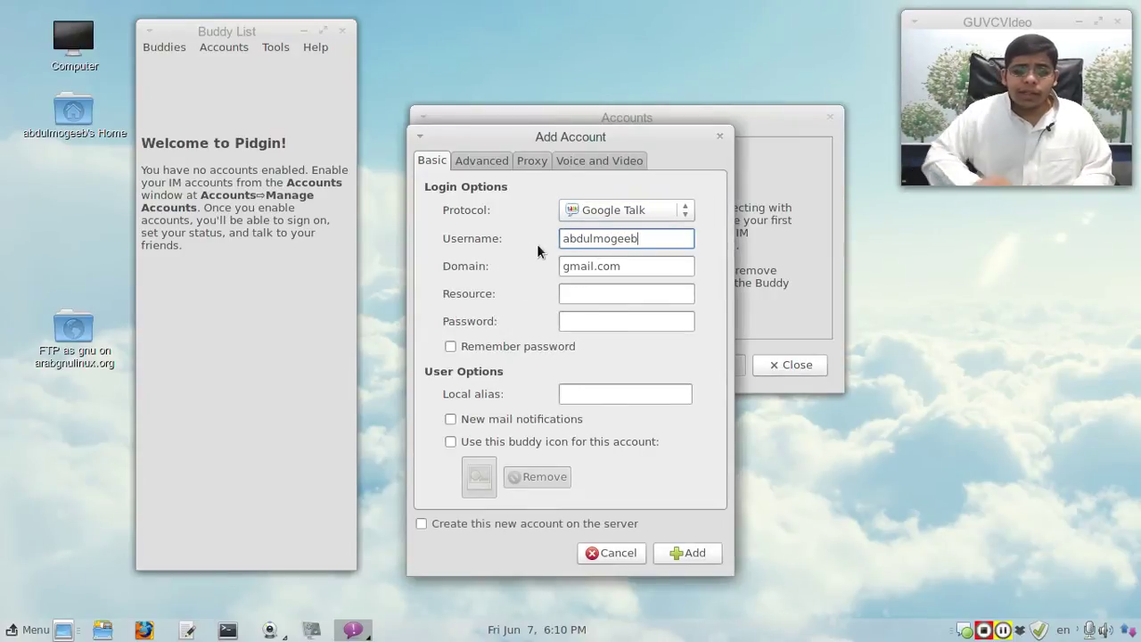
Step: Enter the account username and password, and tick Remember password
{"action": "left_click", "coordinate": [578, 293]}
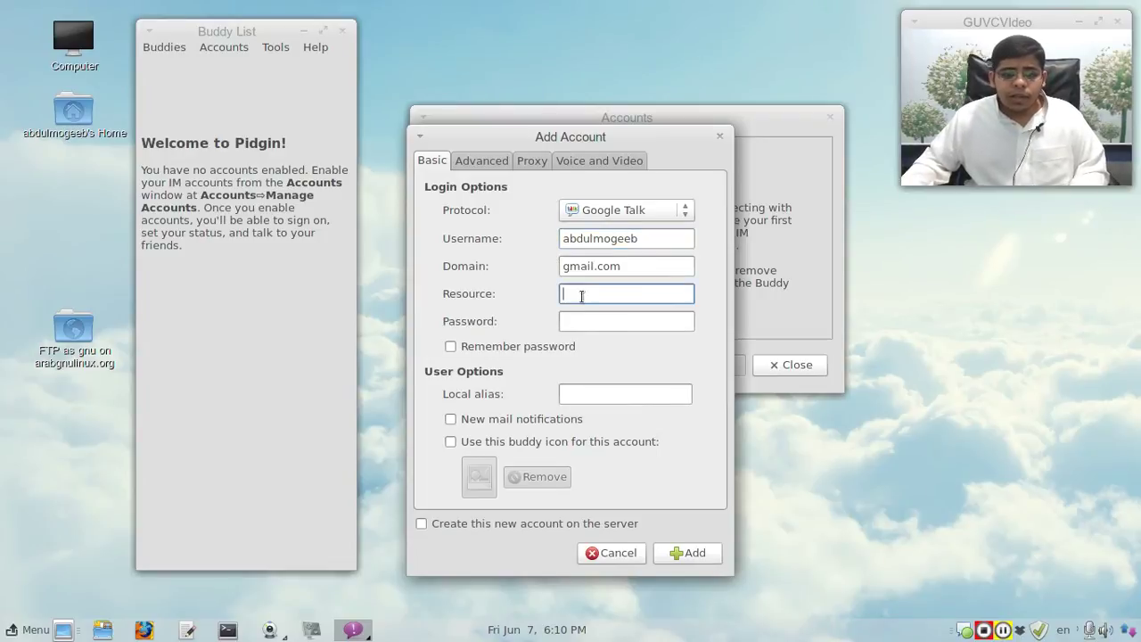
{"action": "left_click", "coordinate": [604, 313]}
{"action": "type", "text": "*****"}
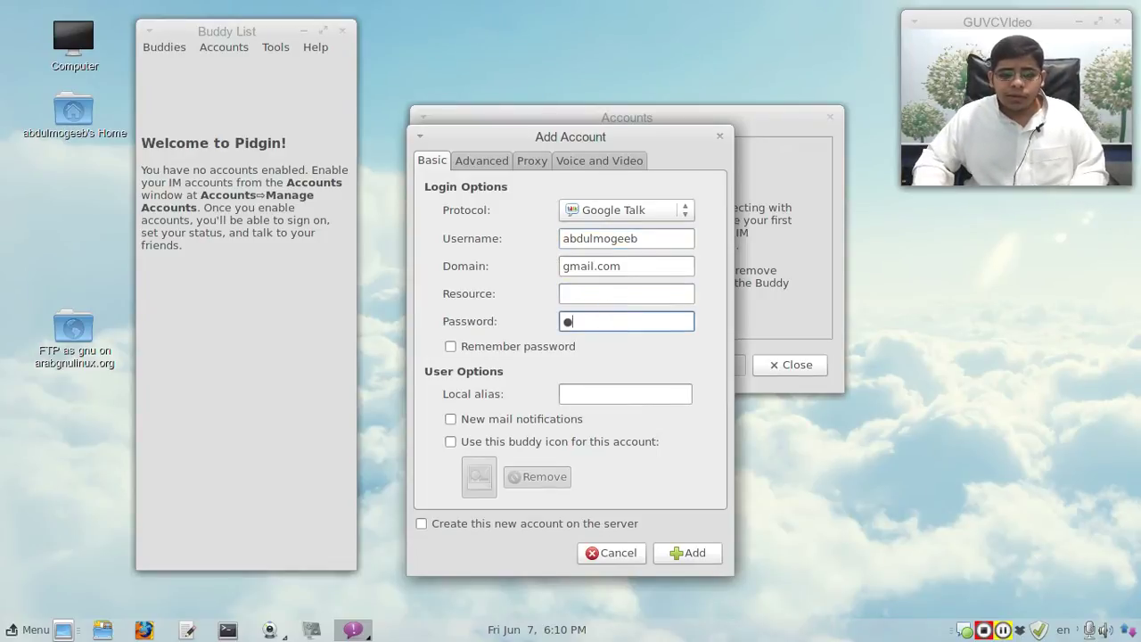
{"action": "key", "text": "BackSpace"}
{"action": "key", "text": "BackSpace"}
{"action": "key", "text": "BackSpace"}
{"action": "key", "text": "BackSpace"}
{"action": "key", "text": "BackSpace"}
{"action": "type", "text": "**********"}
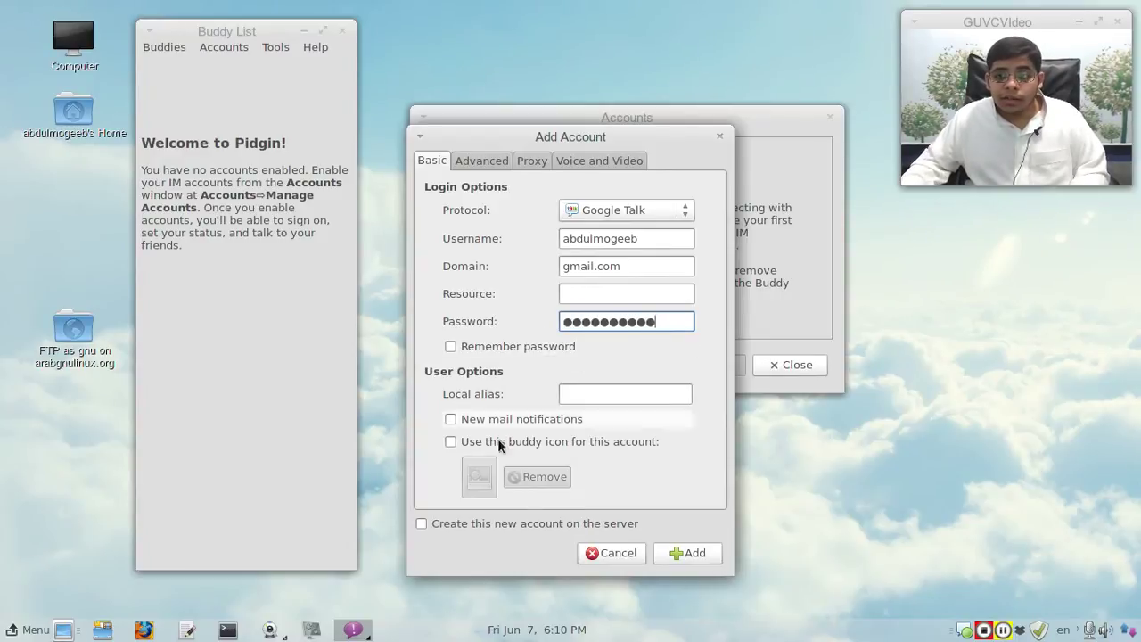
{"action": "left_click", "coordinate": [504, 344]}
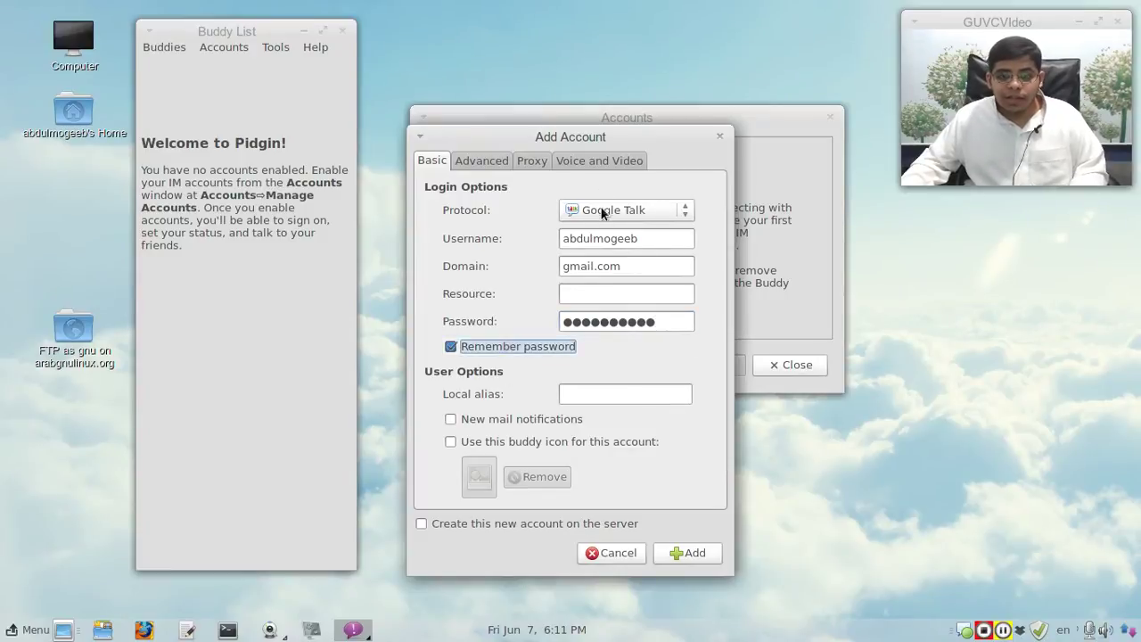
Step: Review the Voice and Video, Proxy and Advanced tabs, then add the Google Talk account
{"action": "left_click", "coordinate": [599, 160]}
{"action": "left_click", "coordinate": [532, 162]}
{"action": "left_click", "coordinate": [482, 161]}
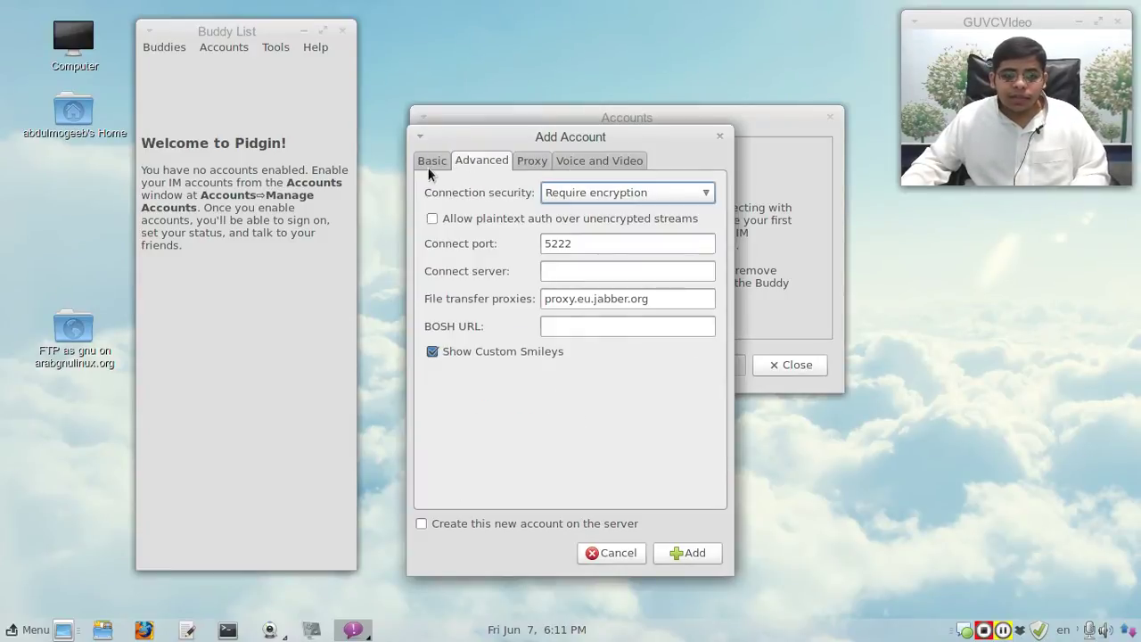
{"action": "left_click", "coordinate": [431, 166]}
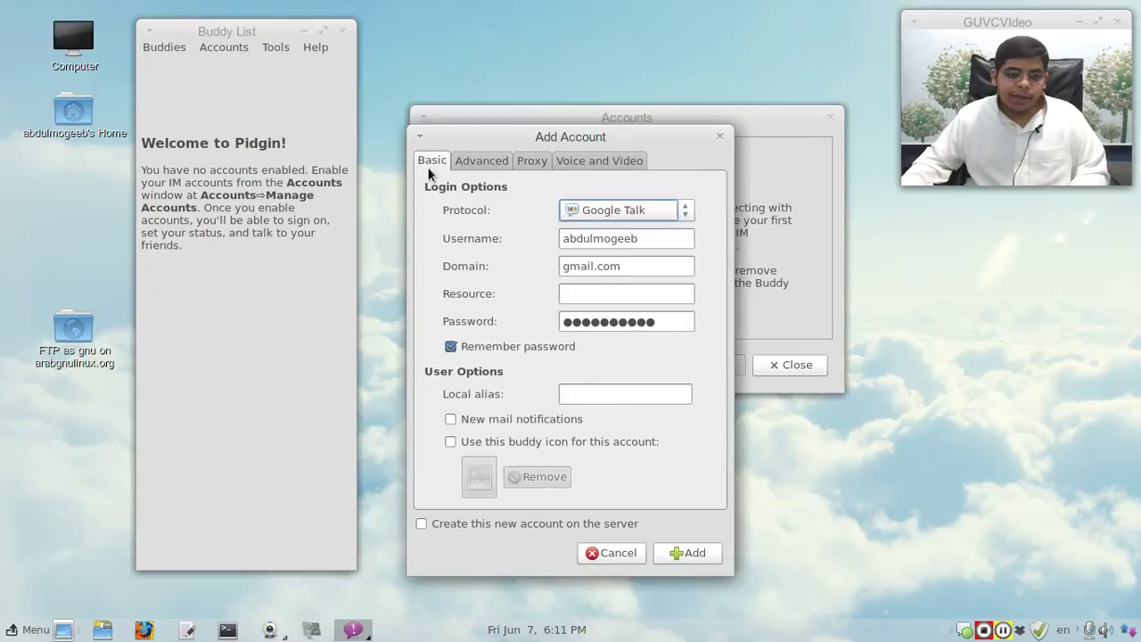
{"action": "left_click", "coordinate": [610, 396]}
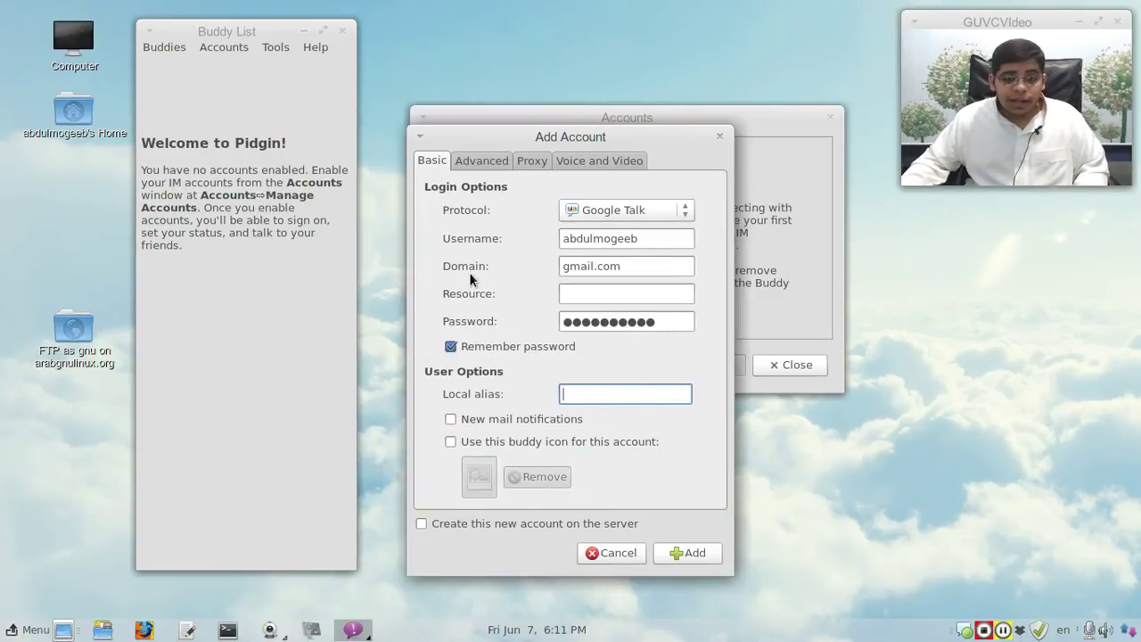
{"action": "left_click", "coordinate": [693, 553]}
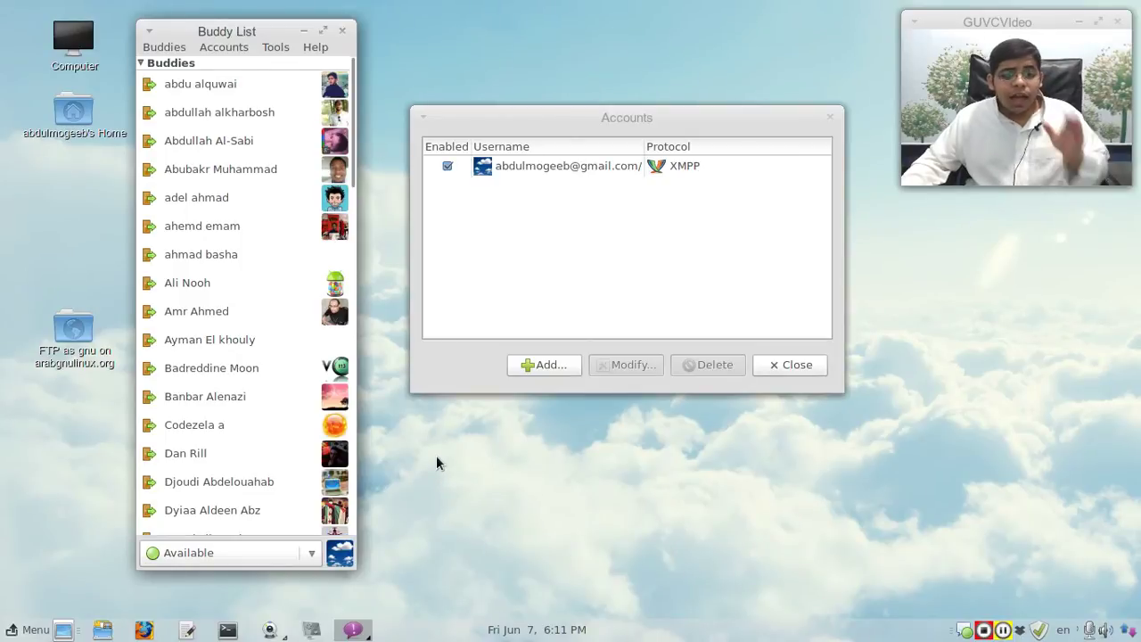
Step: Start a second account using the Facebook (XMPP) protocol
{"action": "left_click", "coordinate": [539, 364]}
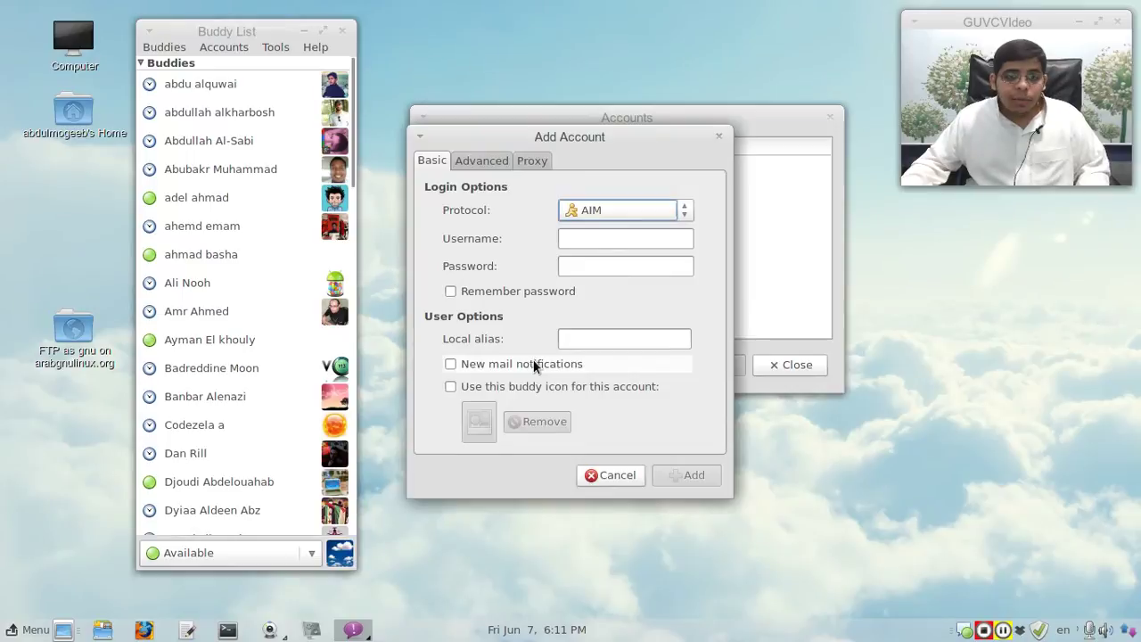
{"action": "left_click", "coordinate": [613, 206]}
{"action": "left_click", "coordinate": [613, 247]}
Step: Enter the Facebook username and password, tick Remember password, and add the account
{"action": "left_click", "coordinate": [620, 235]}
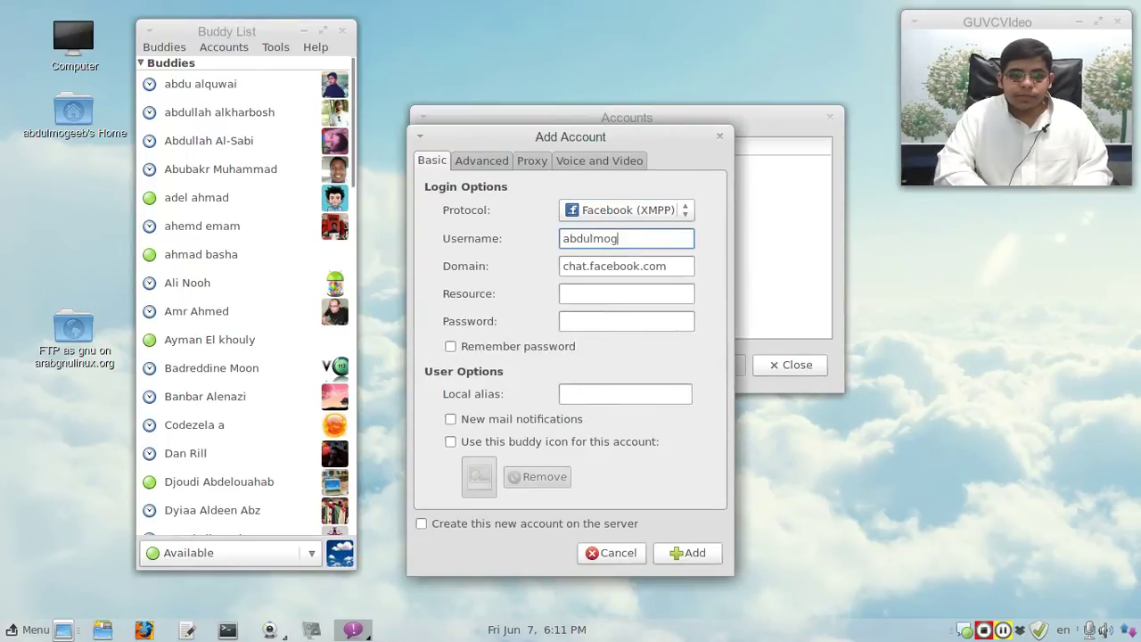
{"action": "key", "text": "Tab"}
{"action": "key", "text": "Tab"}
{"action": "key", "text": "Tab"}
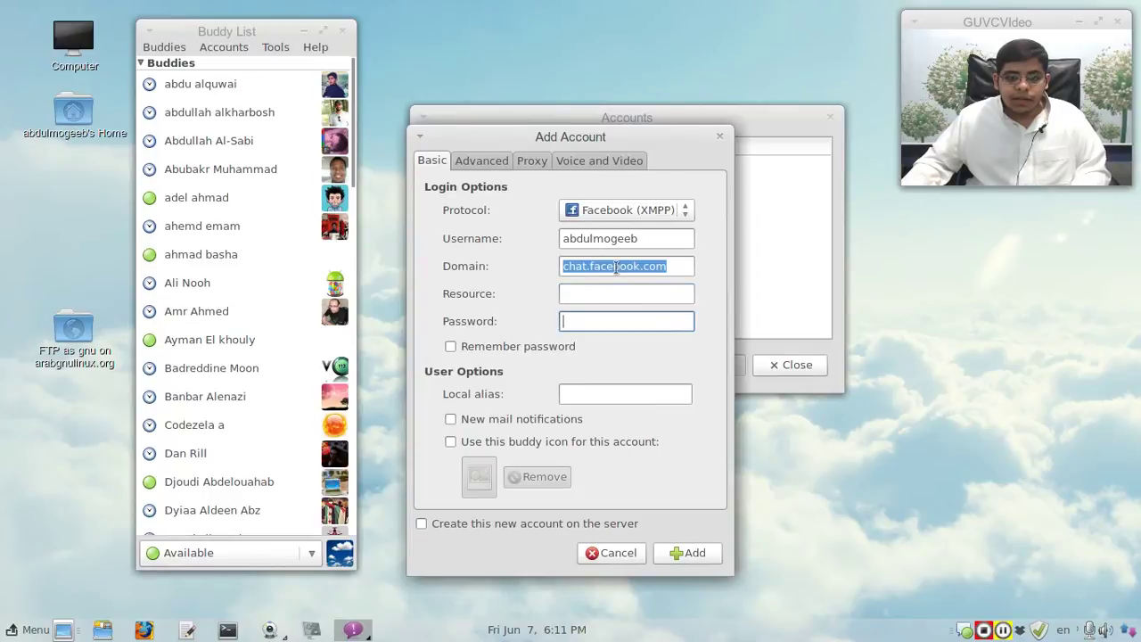
{"action": "key", "text": "BackSpace"}
{"action": "key", "text": "BackSpace"}
{"action": "key", "text": "BackSpace"}
{"action": "key", "text": "BackSpace"}
{"action": "key", "text": "BackSpace"}
{"action": "key", "text": "BackSpace"}
{"action": "key", "text": "BackSpace"}
{"action": "key", "text": "BackSpace"}
{"action": "key", "text": "BackSpace"}
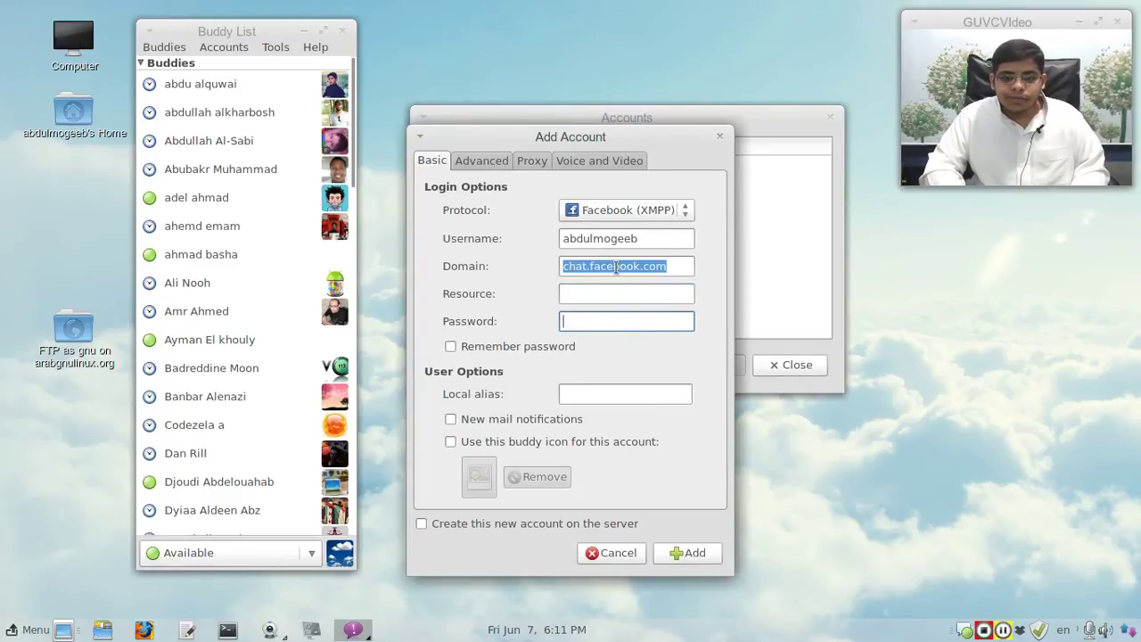
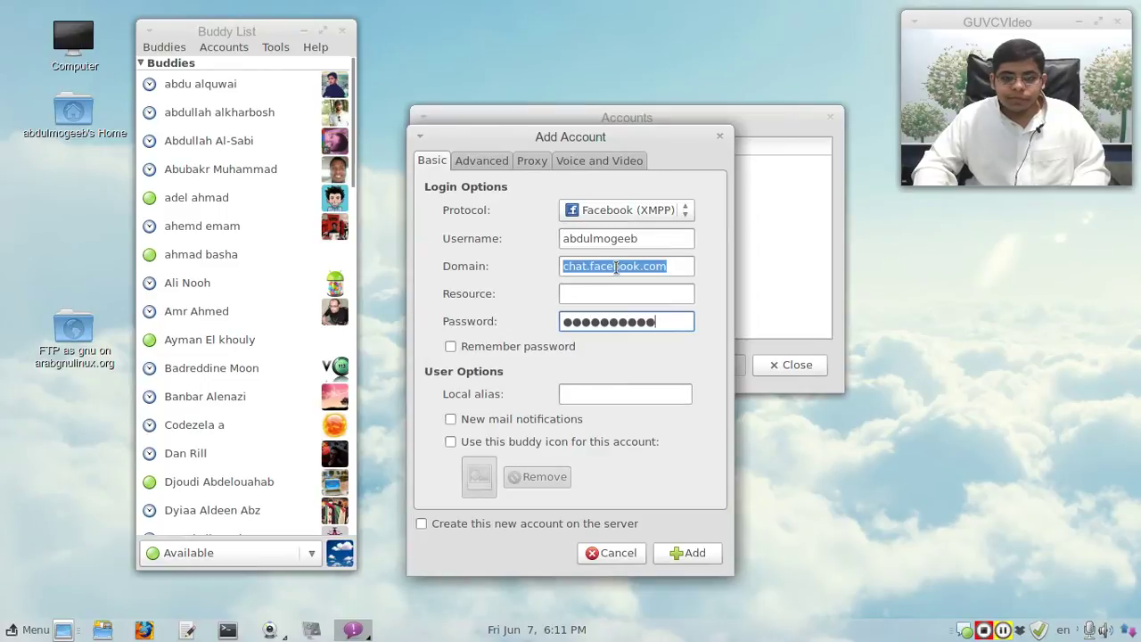
{"action": "left_click", "coordinate": [475, 346]}
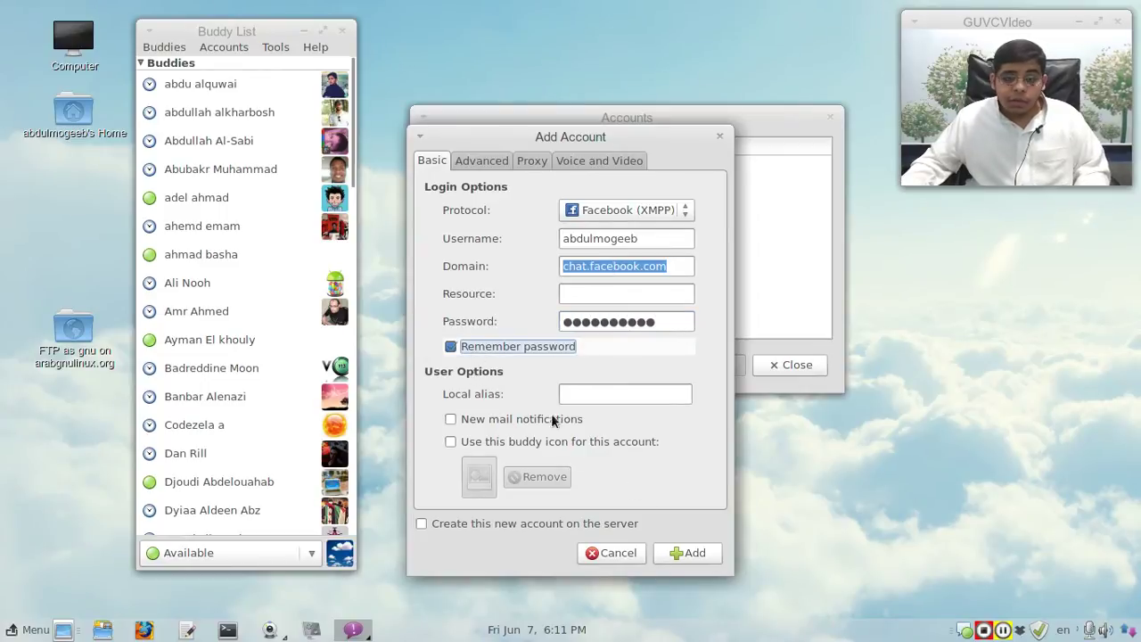
{"action": "left_click", "coordinate": [713, 554]}
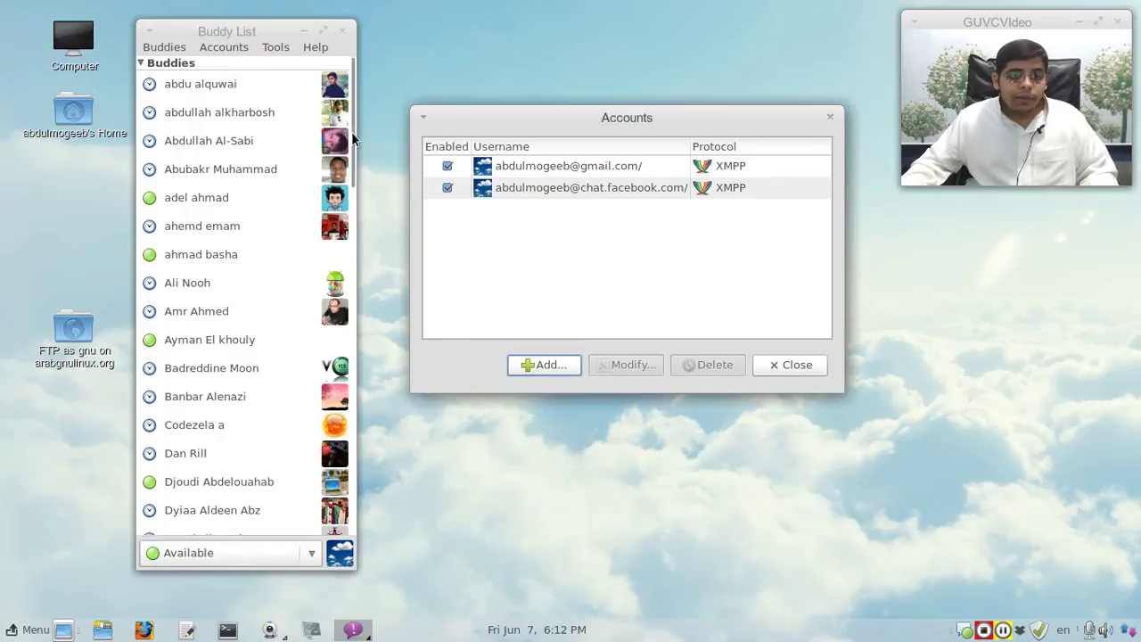
Step: Expand the Facebook friends group, collapse Buddies, and select the favourites buddy
{"action": "left_click_drag", "start_coordinate": [353, 143], "coordinate": [359, 464]}
{"action": "scroll", "coordinate": [355, 539], "scroll_direction": "down", "scroll_amount": 5}
{"action": "mouse_move", "coordinate": [225, 514]}
{"action": "left_click", "coordinate": [193, 527]}
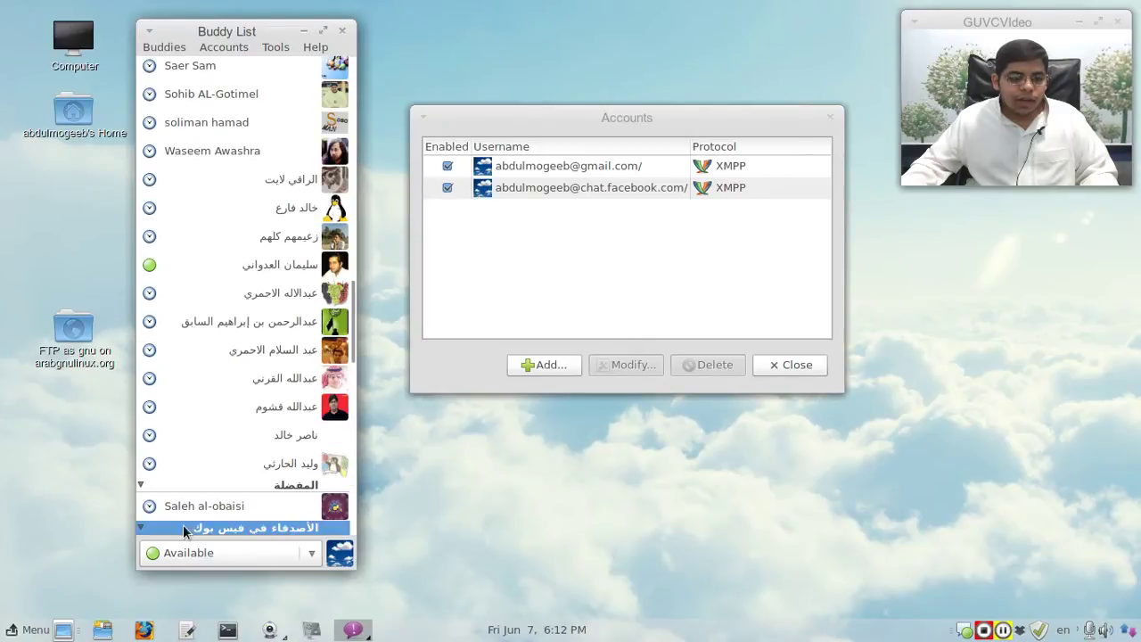
{"action": "scroll", "coordinate": [175, 487], "scroll_direction": "down", "scroll_amount": 5}
{"action": "scroll", "coordinate": [175, 486], "scroll_direction": "up", "scroll_amount": 10}
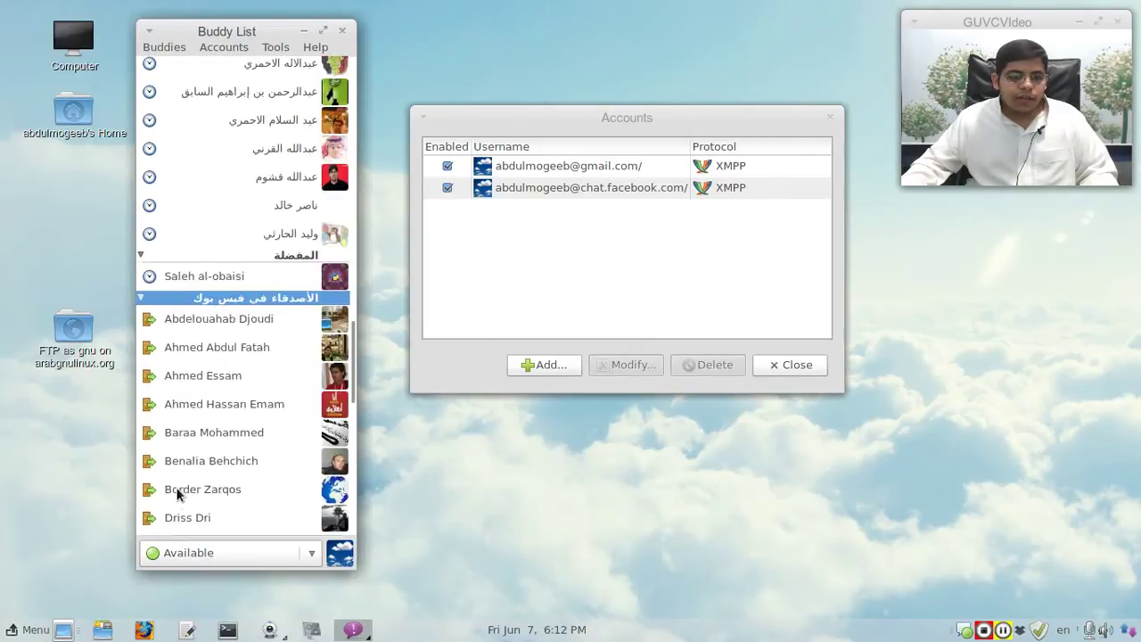
{"action": "scroll", "coordinate": [208, 366], "scroll_direction": "up", "scroll_amount": 10}
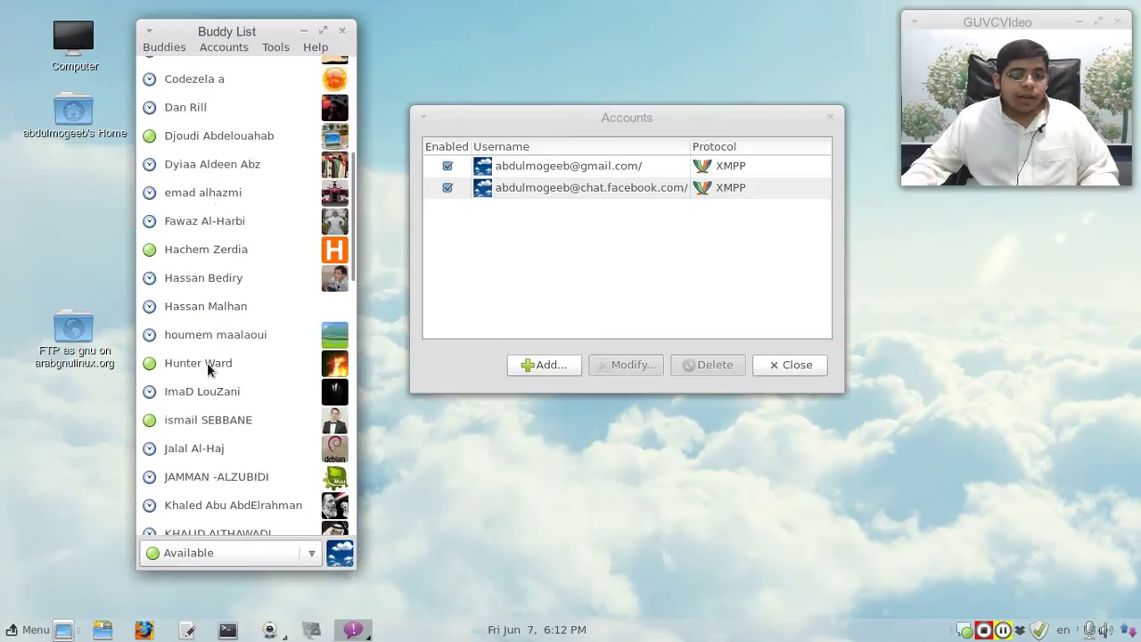
{"action": "left_click", "coordinate": [177, 68]}
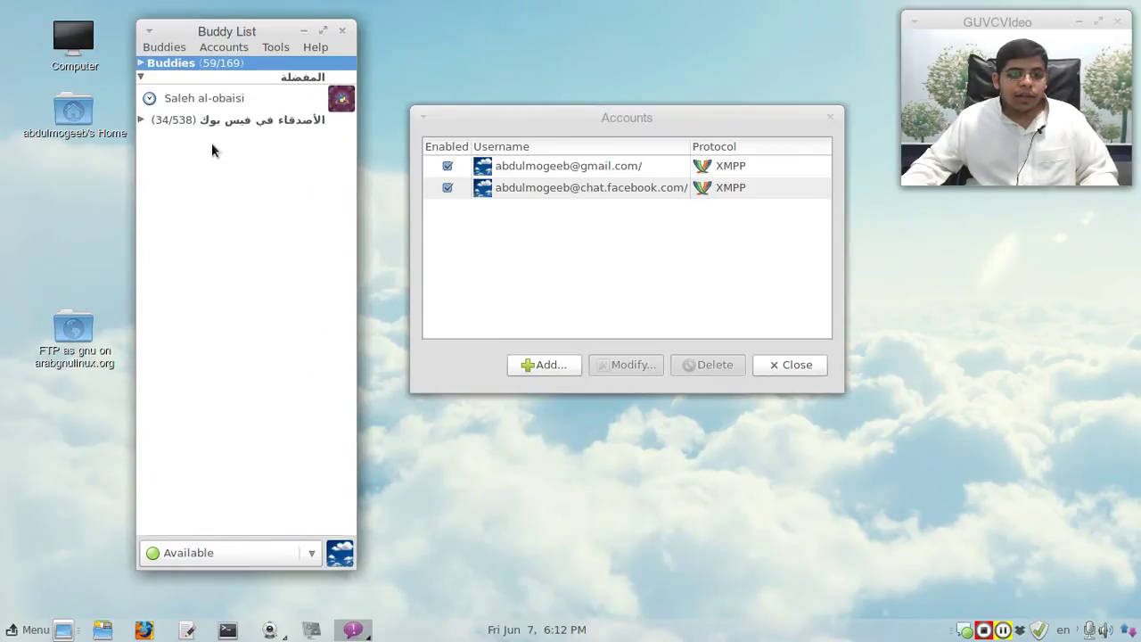
{"action": "left_click", "coordinate": [247, 98]}
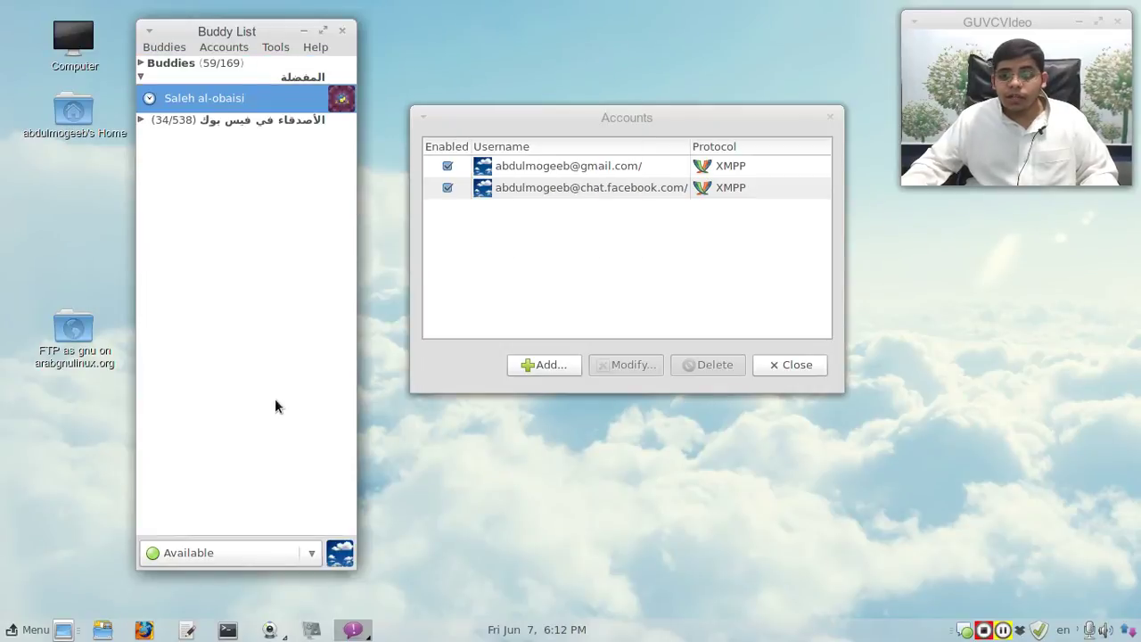
Step: Browse the context menus of the Facebook friends group and the favourites buddy without choosing anything
{"action": "right_click", "coordinate": [254, 118]}
{"action": "key", "text": "Escape"}
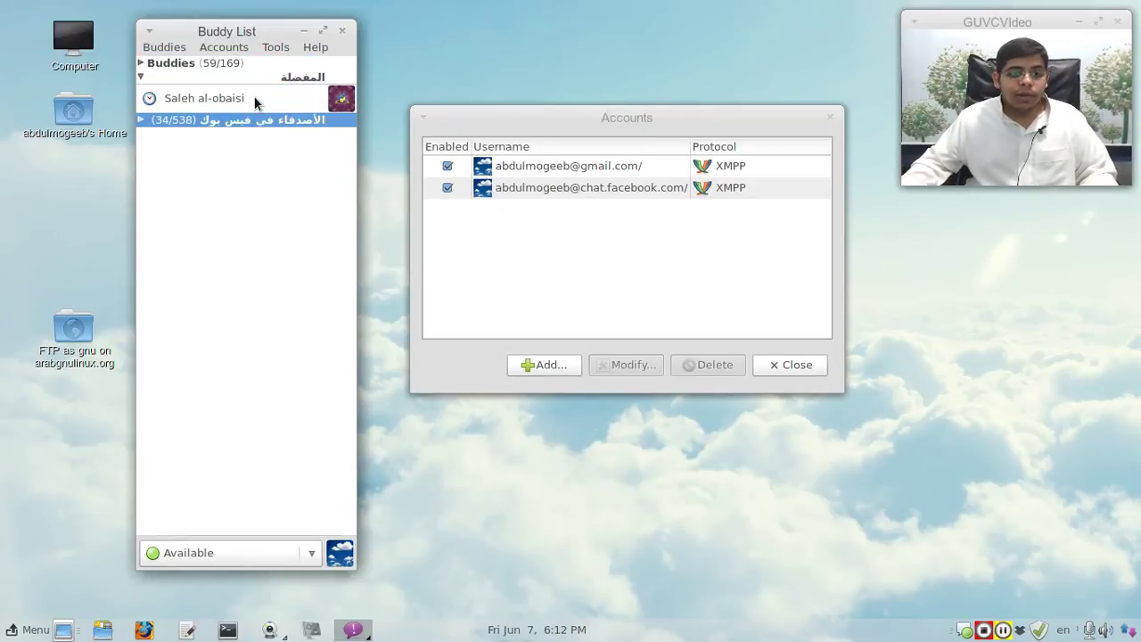
{"action": "left_click", "coordinate": [244, 100]}
{"action": "right_click", "coordinate": [244, 99]}
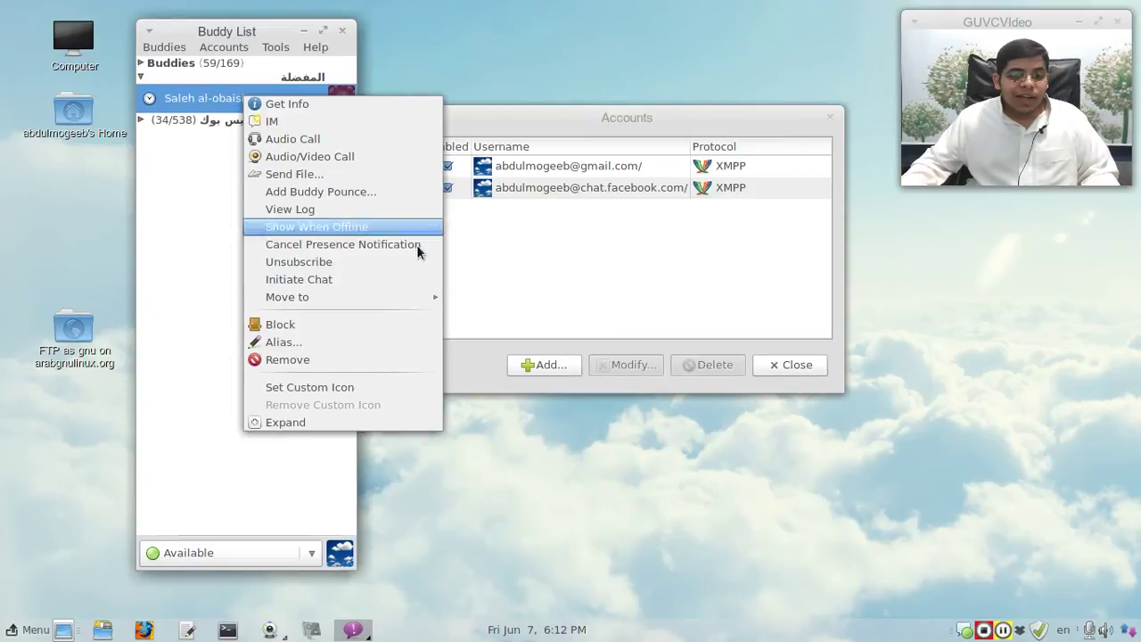
{"action": "mouse_move", "coordinate": [405, 303]}
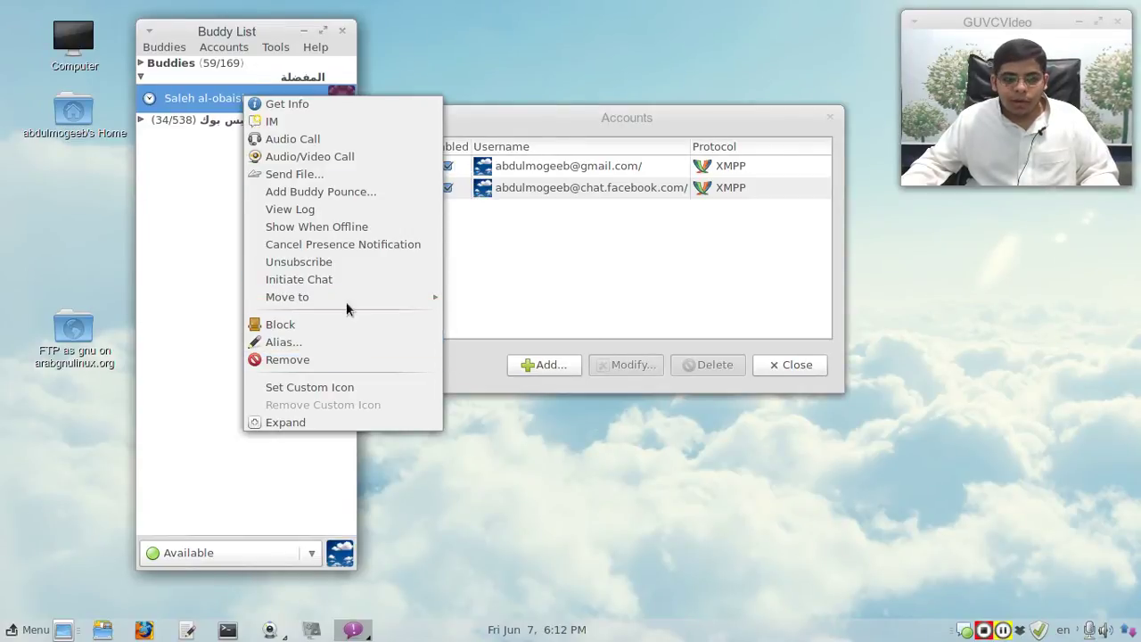
{"action": "left_click", "coordinate": [212, 124]}
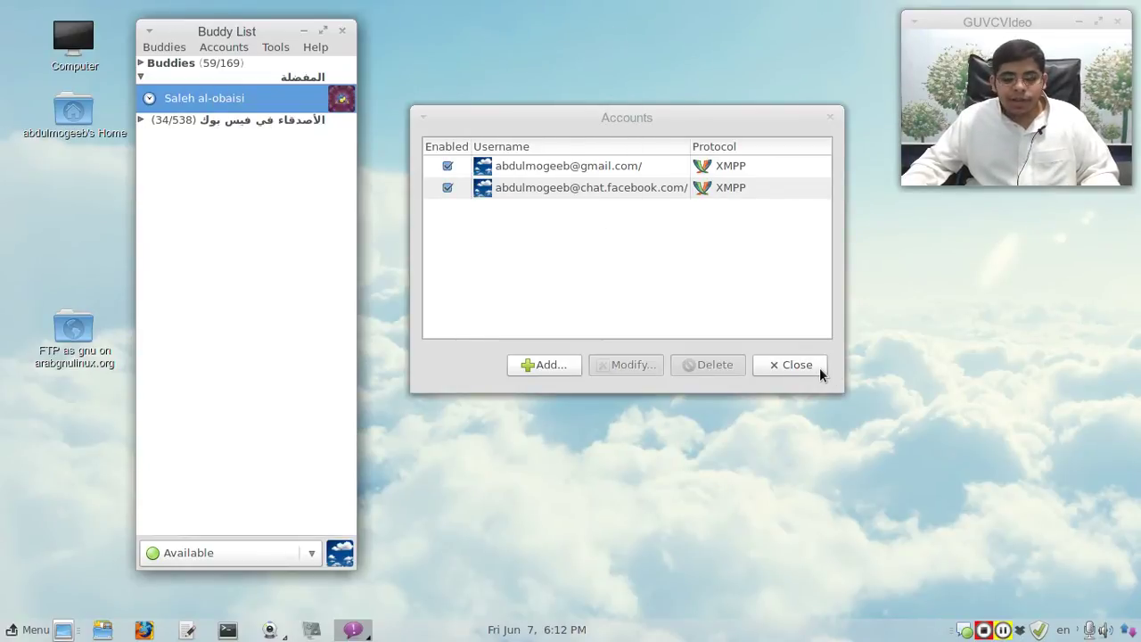
Step: Keep the status Available, close the Accounts window, and open the Buddy List's Tools menu
{"action": "left_click", "coordinate": [168, 559]}
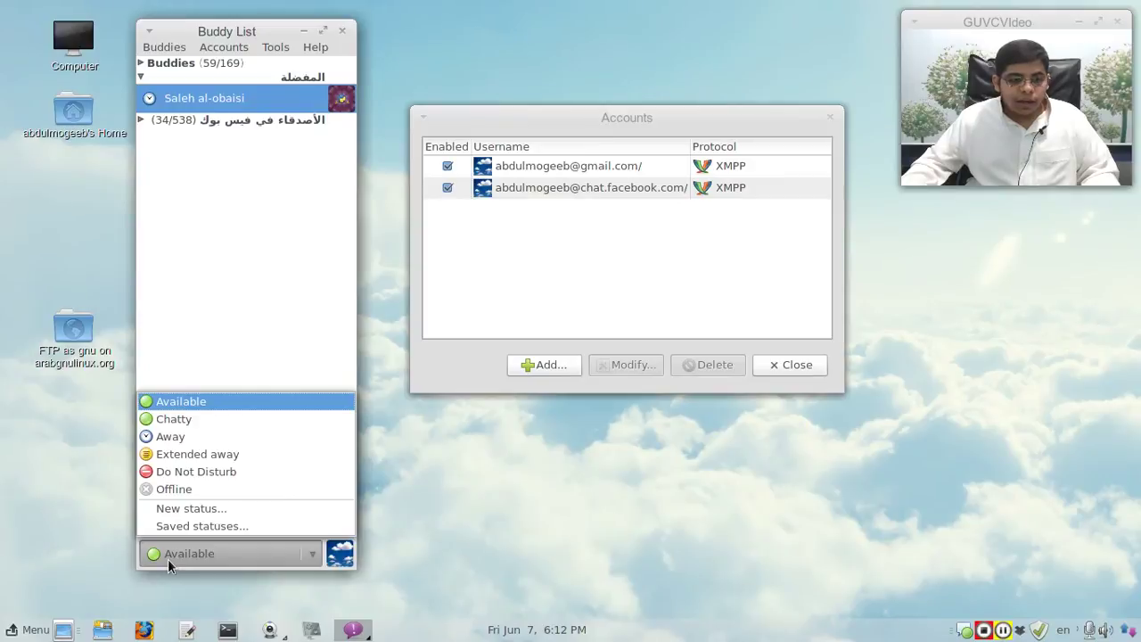
{"action": "left_click", "coordinate": [181, 401]}
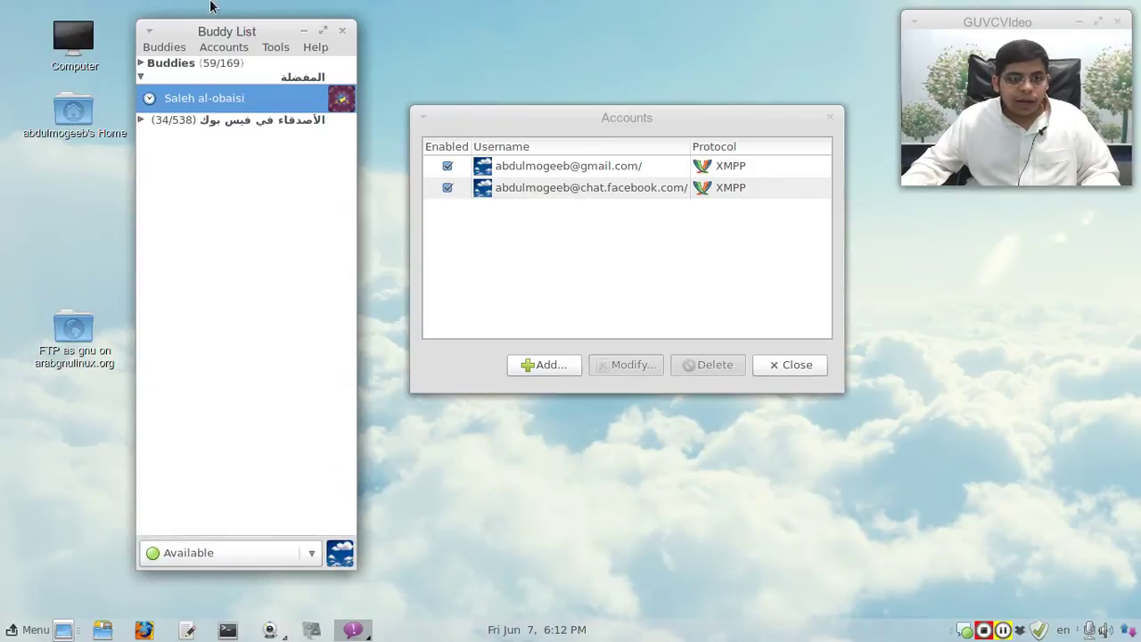
{"action": "left_click", "coordinate": [813, 365]}
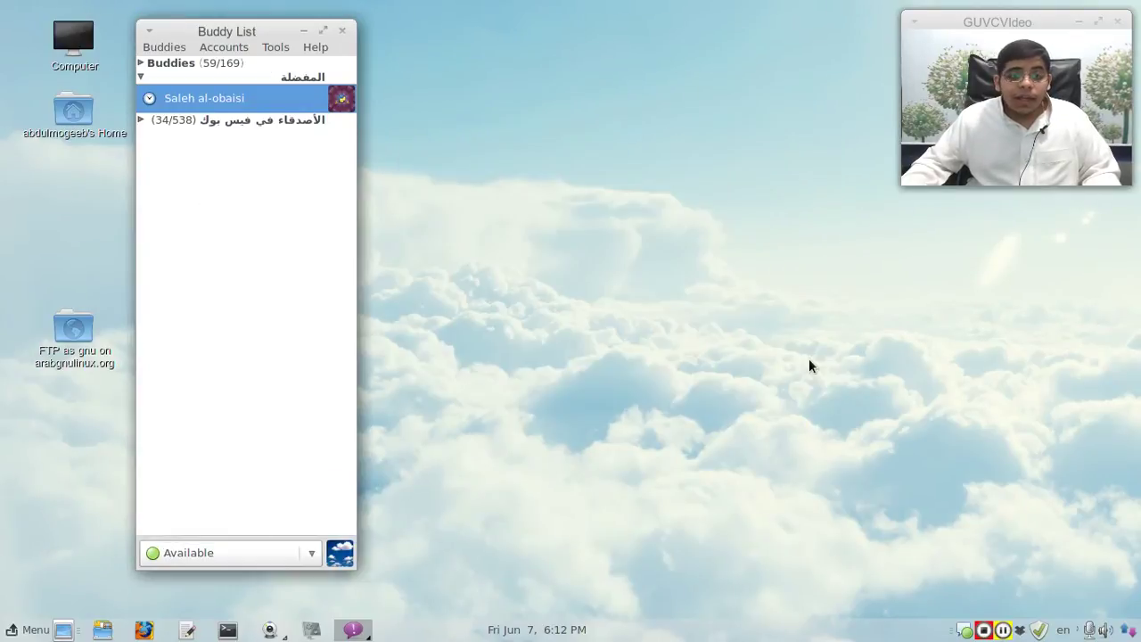
{"action": "left_click", "coordinate": [301, 63]}
{"action": "left_click", "coordinate": [275, 46]}
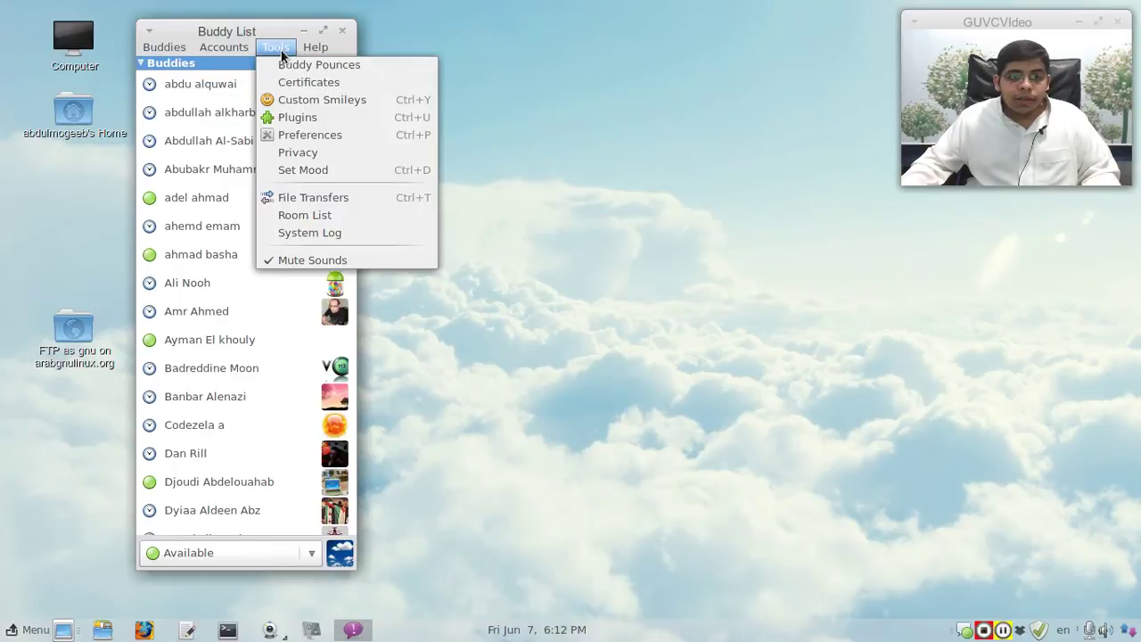
{"action": "left_click", "coordinate": [243, 64]}
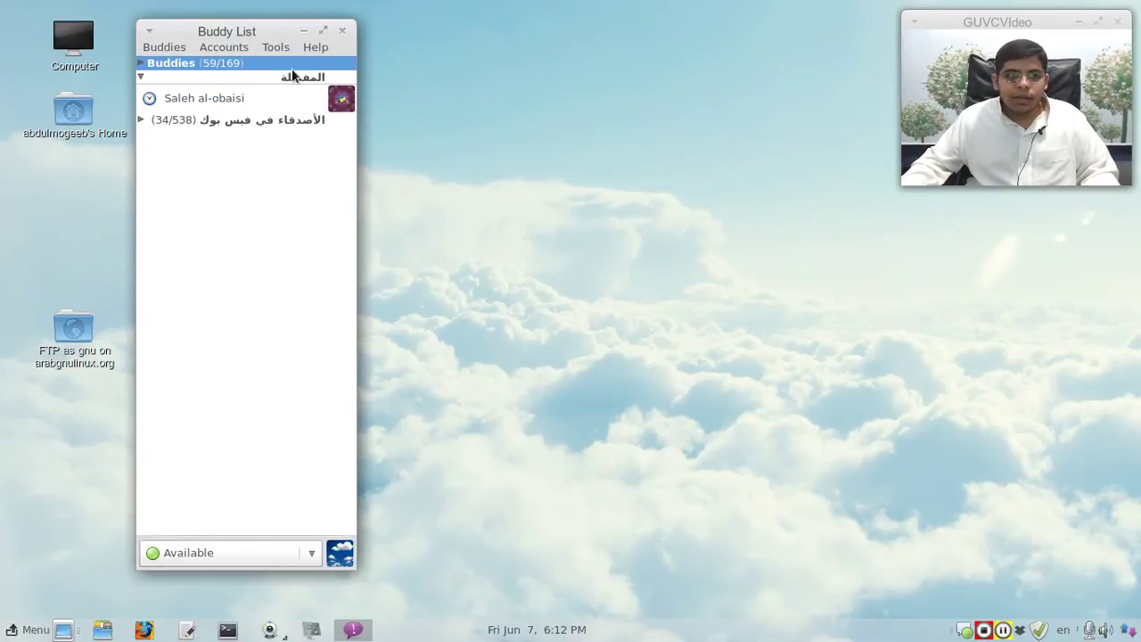
{"action": "left_click", "coordinate": [270, 51]}
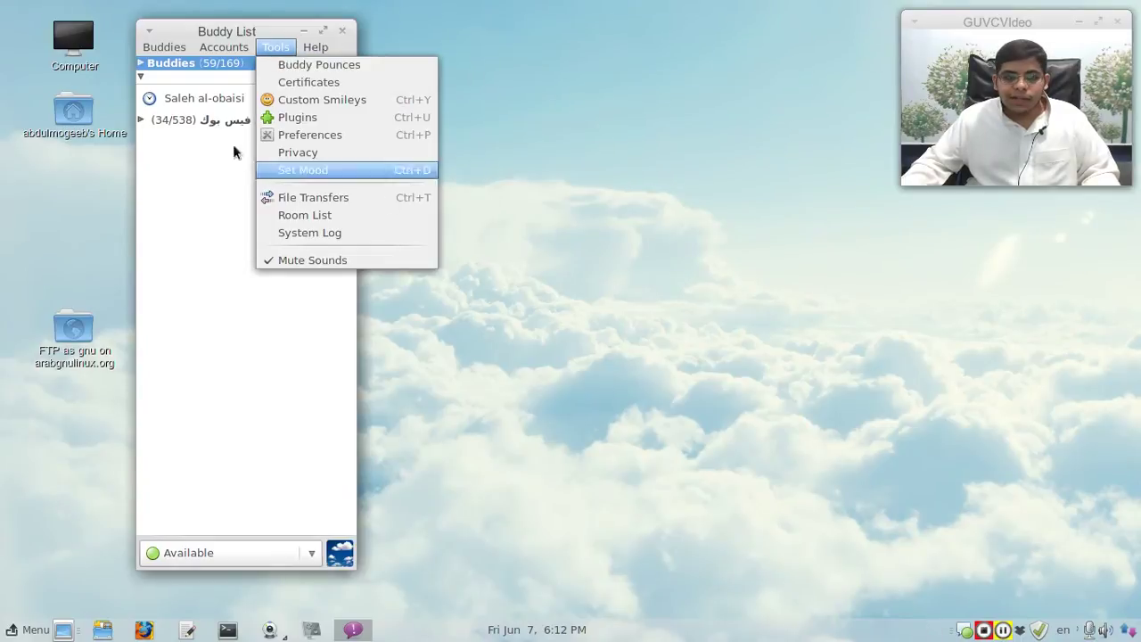
Step: In Preferences, set the system tray icon to Never, then back to Always, testing the tray
{"action": "left_click", "coordinate": [311, 138]}
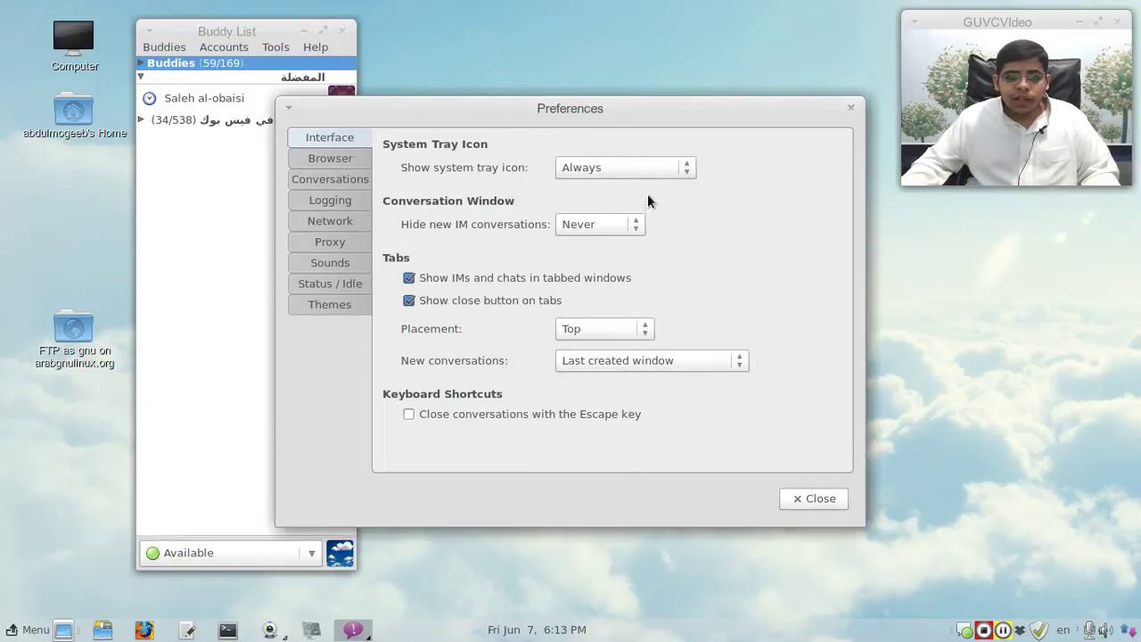
{"action": "left_click", "coordinate": [646, 167]}
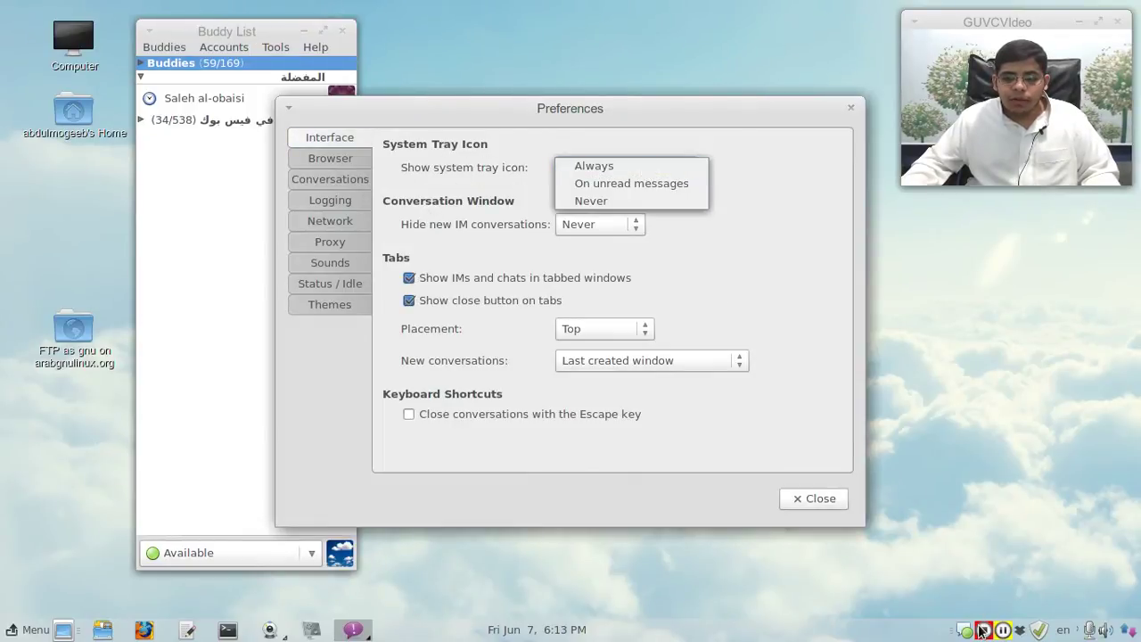
{"action": "left_click", "coordinate": [653, 200]}
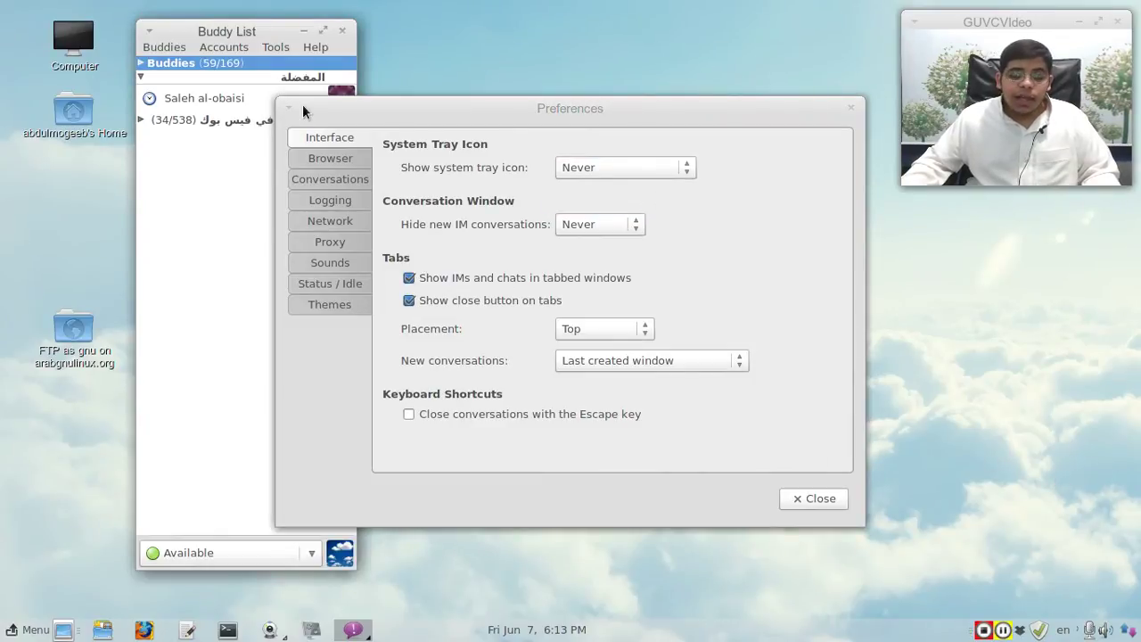
{"action": "left_click", "coordinate": [634, 164]}
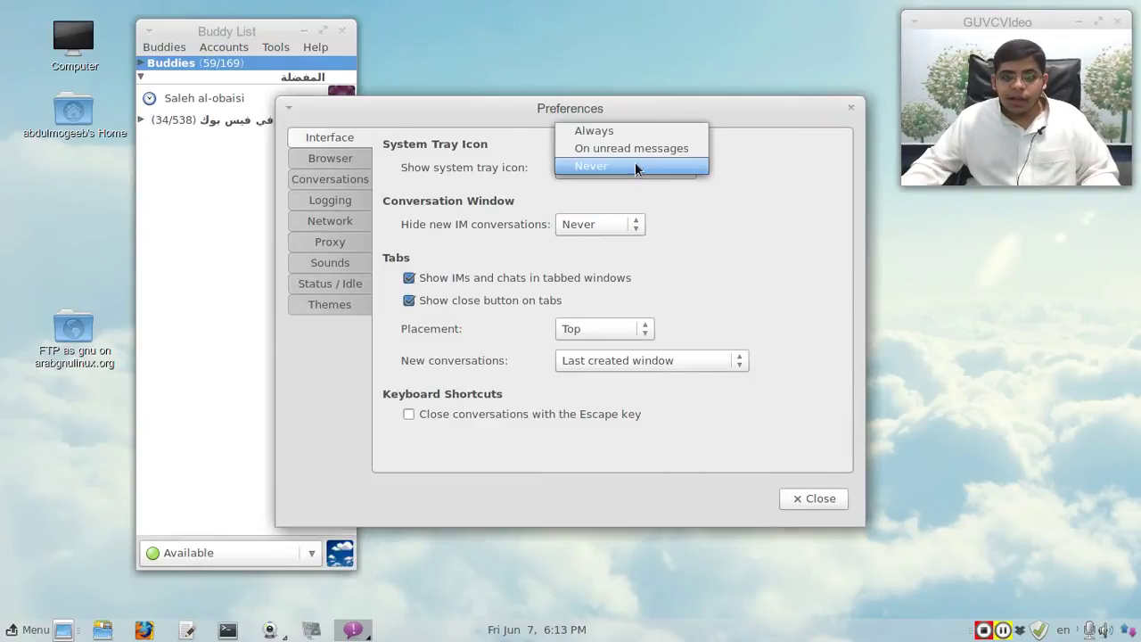
{"action": "left_click", "coordinate": [623, 126]}
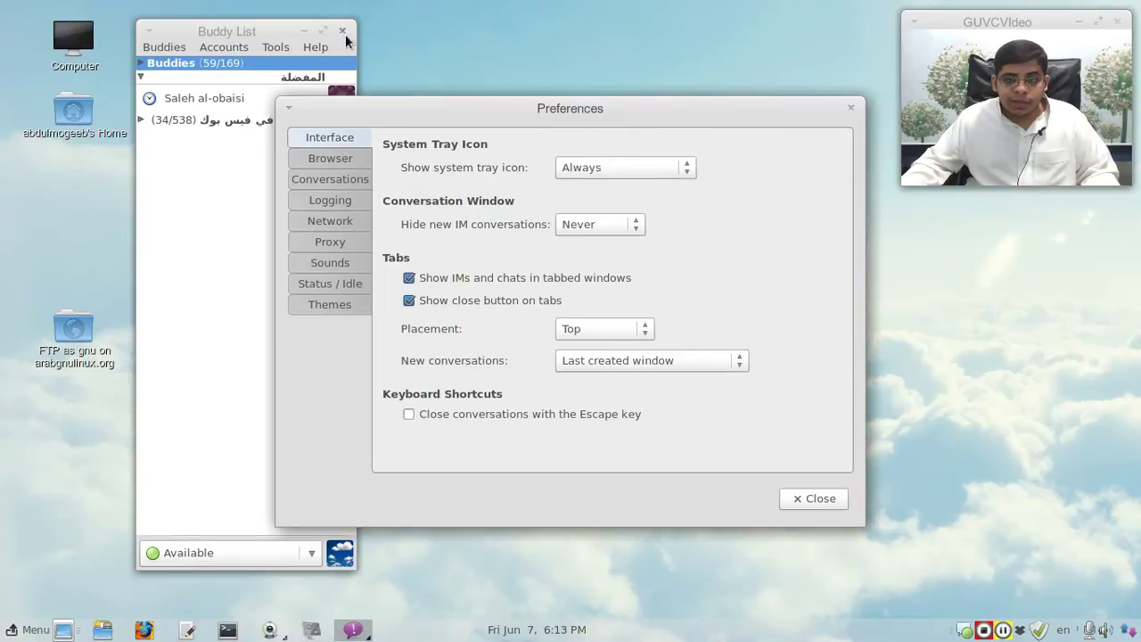
{"action": "left_click", "coordinate": [343, 32]}
{"action": "left_click", "coordinate": [962, 630]}
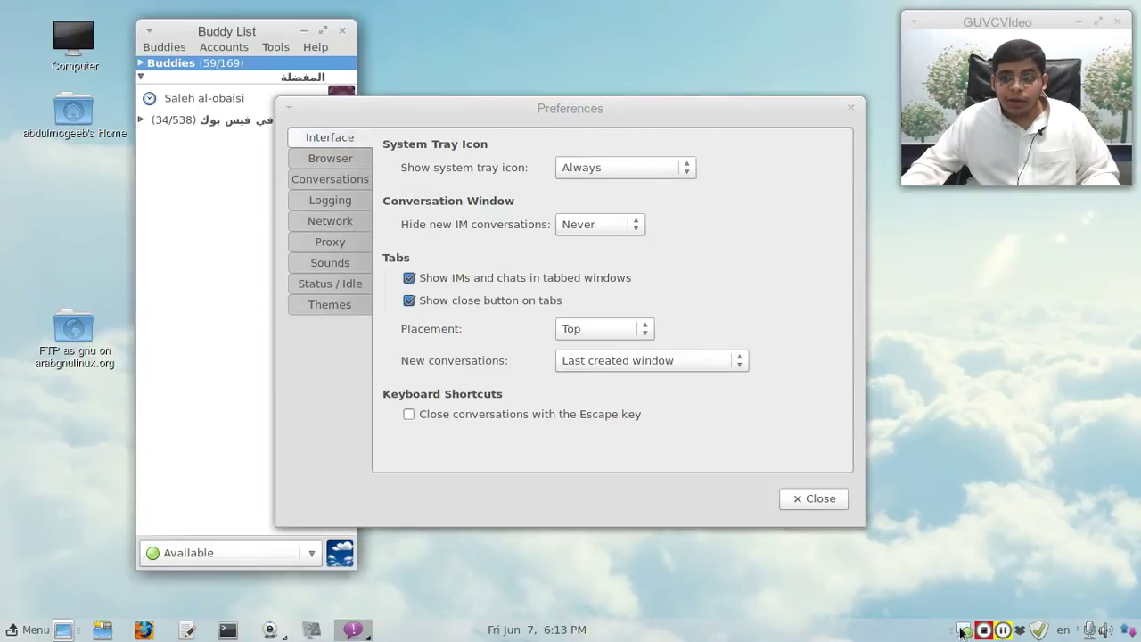
Step: Try the 'On unread messages' tray icon option, then restore it to Always
{"action": "left_click", "coordinate": [653, 164]}
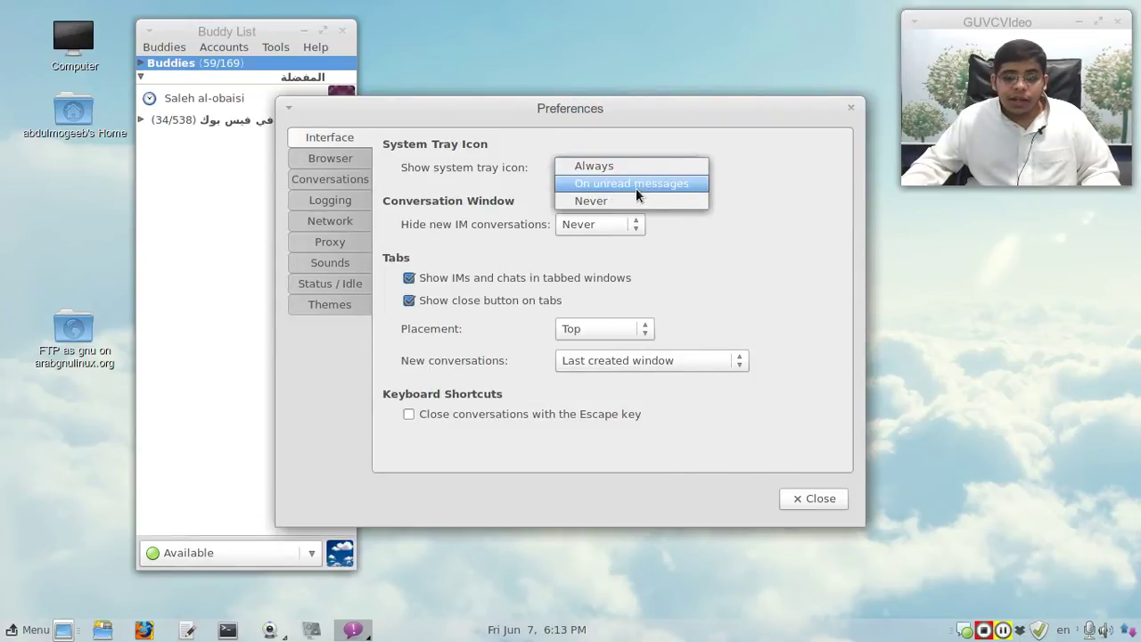
{"action": "left_click", "coordinate": [634, 188]}
{"action": "left_click_drag", "start_coordinate": [604, 108], "coordinate": [708, 107]}
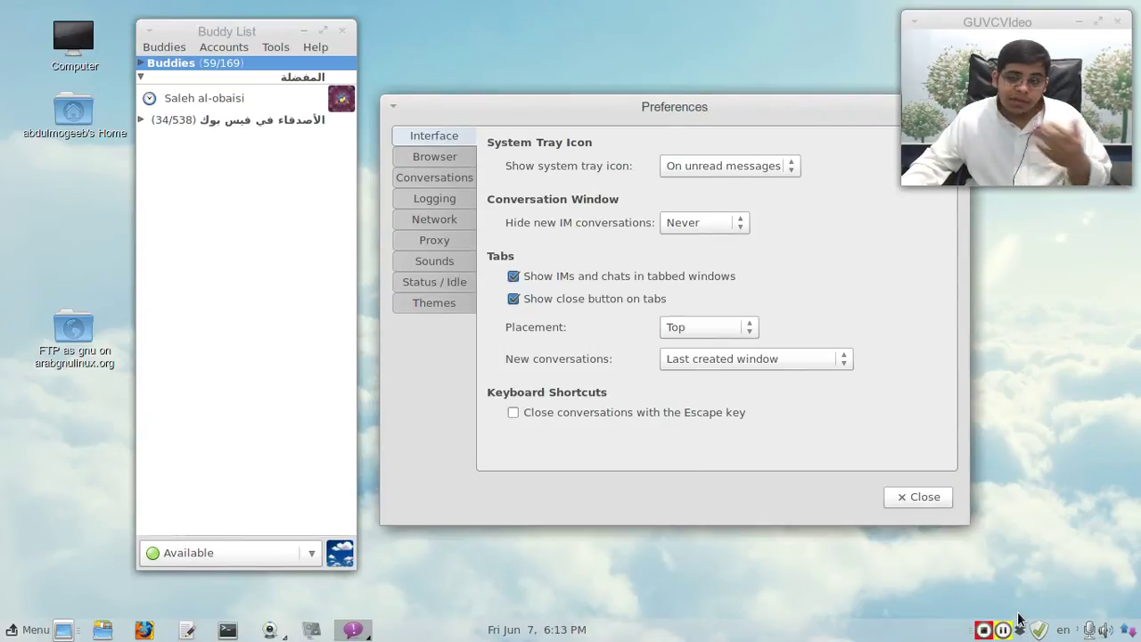
{"action": "left_click", "coordinate": [710, 164]}
{"action": "left_click", "coordinate": [708, 152]}
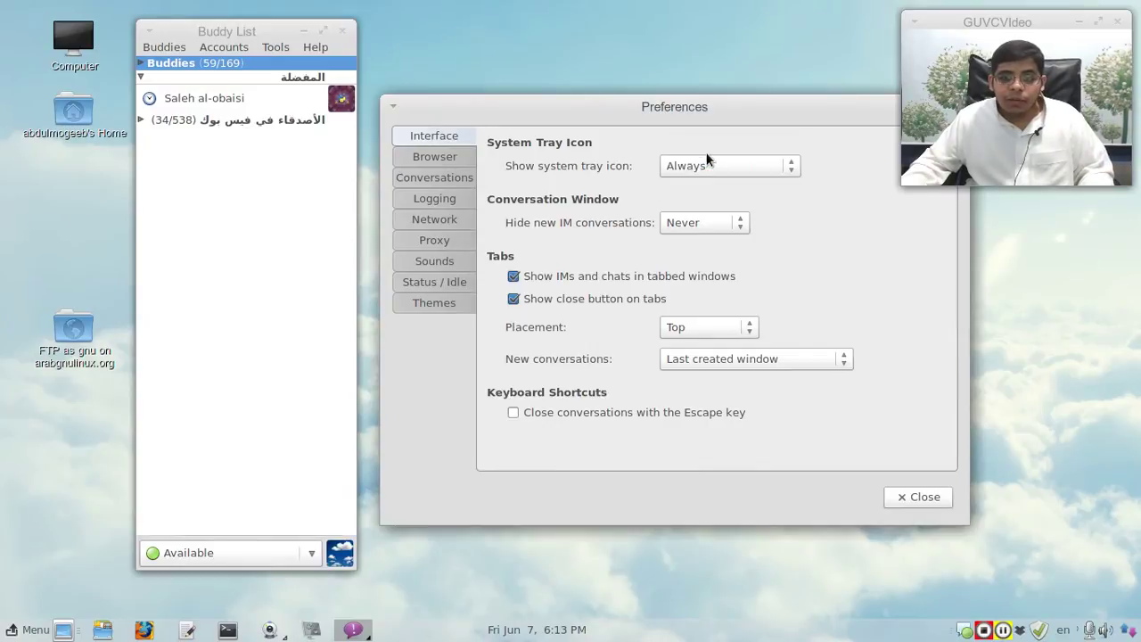
{"action": "left_click_drag", "start_coordinate": [668, 126], "coordinate": [568, 132]}
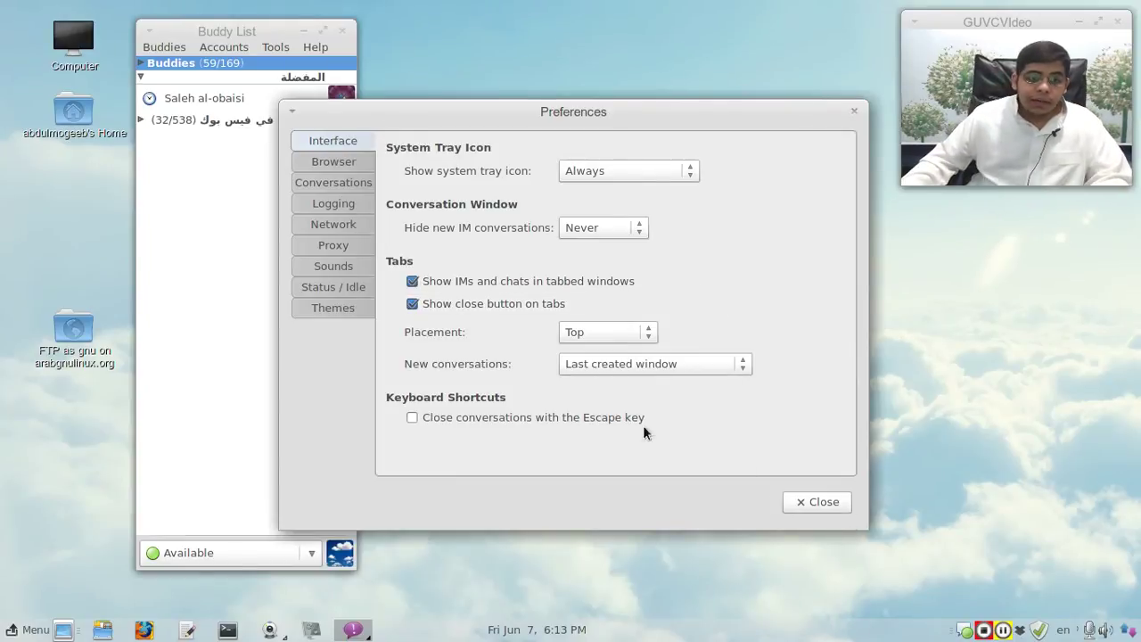
Step: Keep hiding new IM conversations at Never, and open chats with two buddies as tabs
{"action": "left_click", "coordinate": [604, 228]}
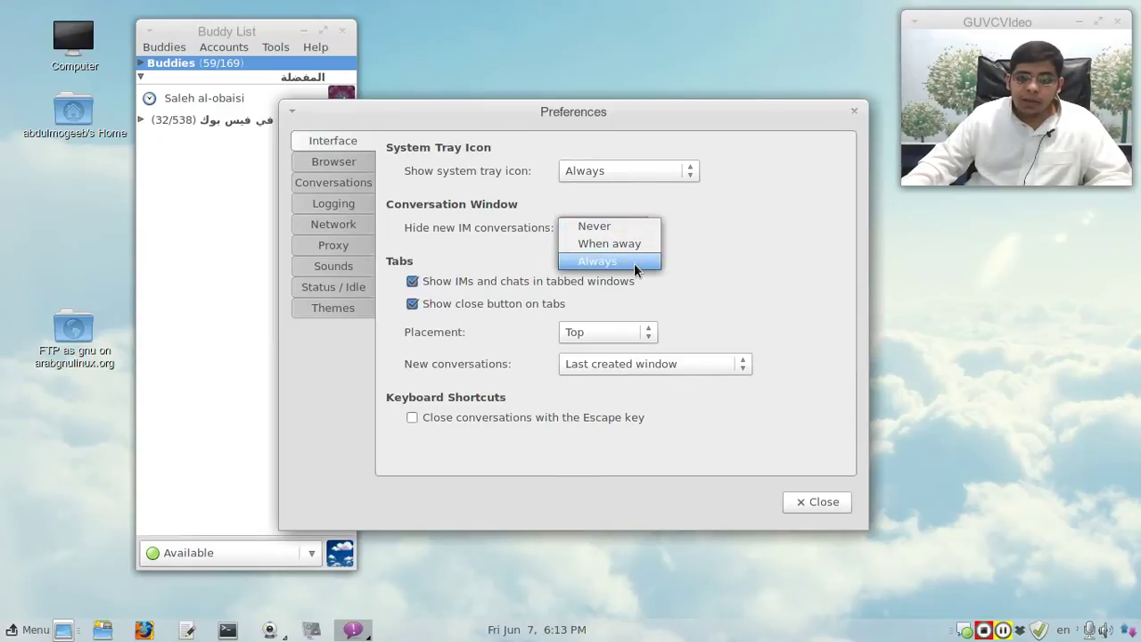
{"action": "left_click", "coordinate": [626, 205]}
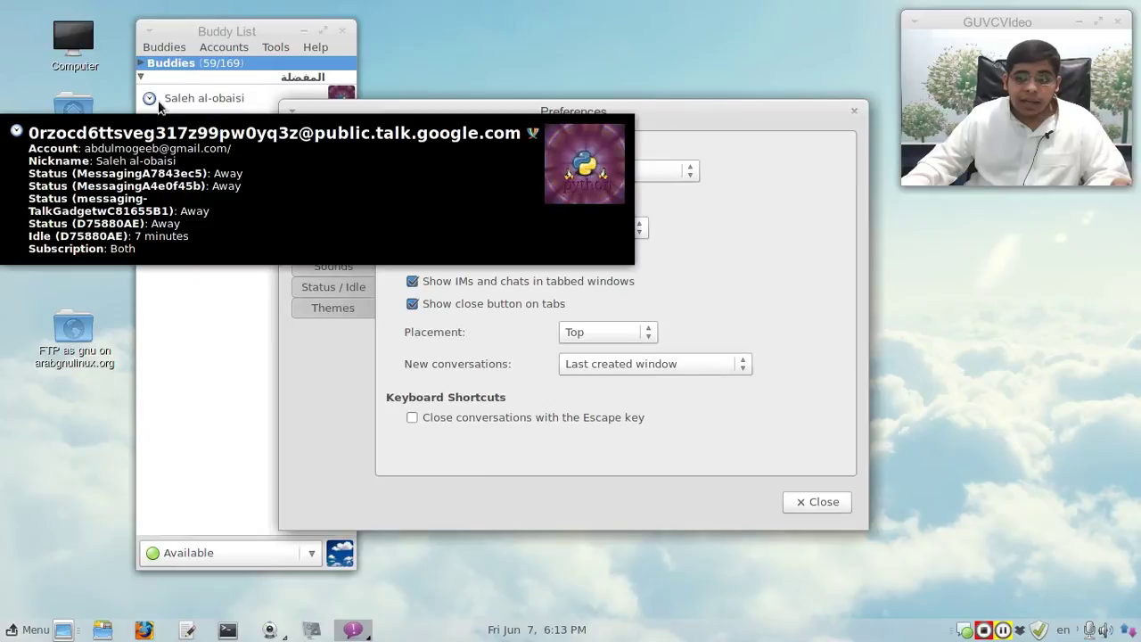
{"action": "left_click", "coordinate": [159, 102]}
{"action": "double_click", "coordinate": [158, 102]}
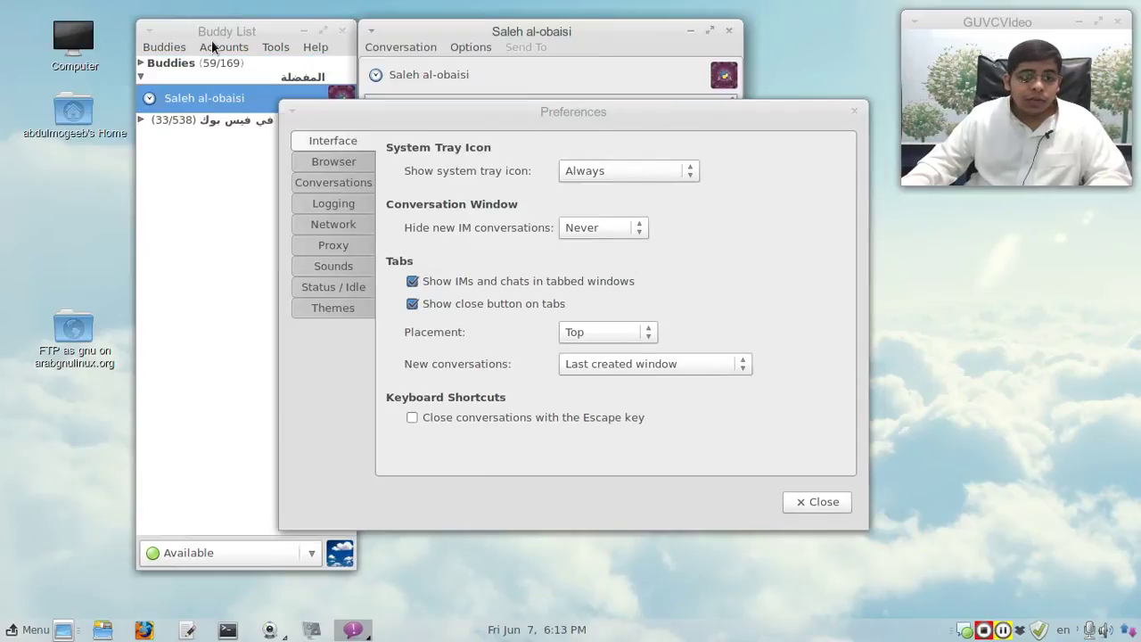
{"action": "left_click", "coordinate": [166, 64]}
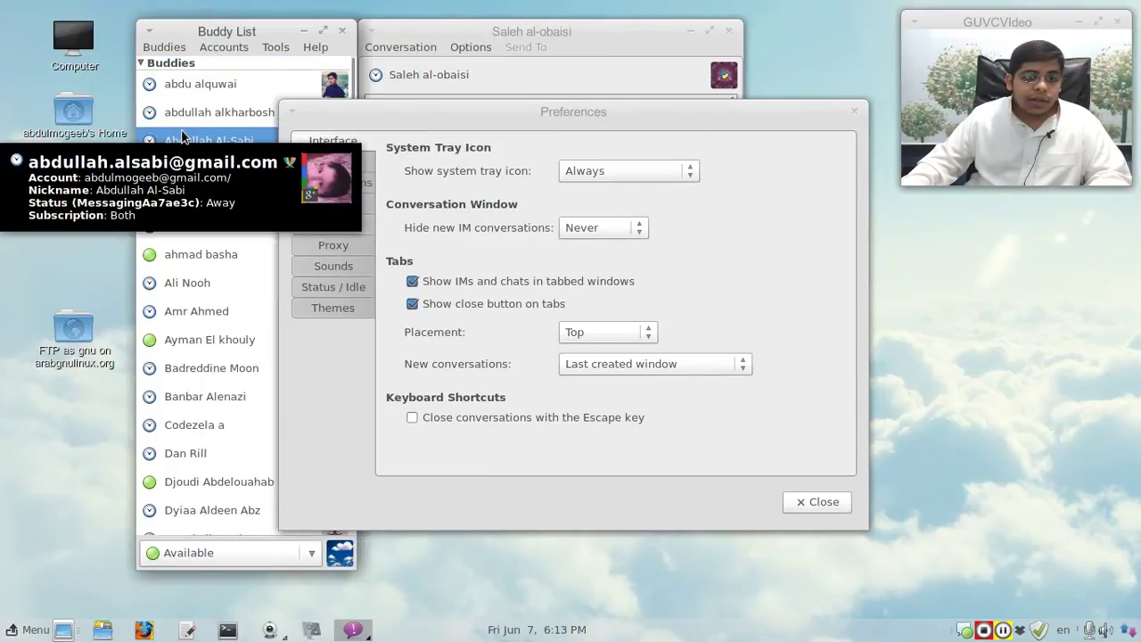
{"action": "double_click", "coordinate": [183, 139]}
{"action": "left_click", "coordinate": [342, 30]}
{"action": "left_click_drag", "start_coordinate": [527, 31], "coordinate": [291, 45]}
{"action": "left_click_drag", "start_coordinate": [512, 112], "coordinate": [753, 136]}
Step: Try Bottom, Left and Right tab placements, finally setting chat tabs to Left Vertical
{"action": "left_click", "coordinate": [842, 357]}
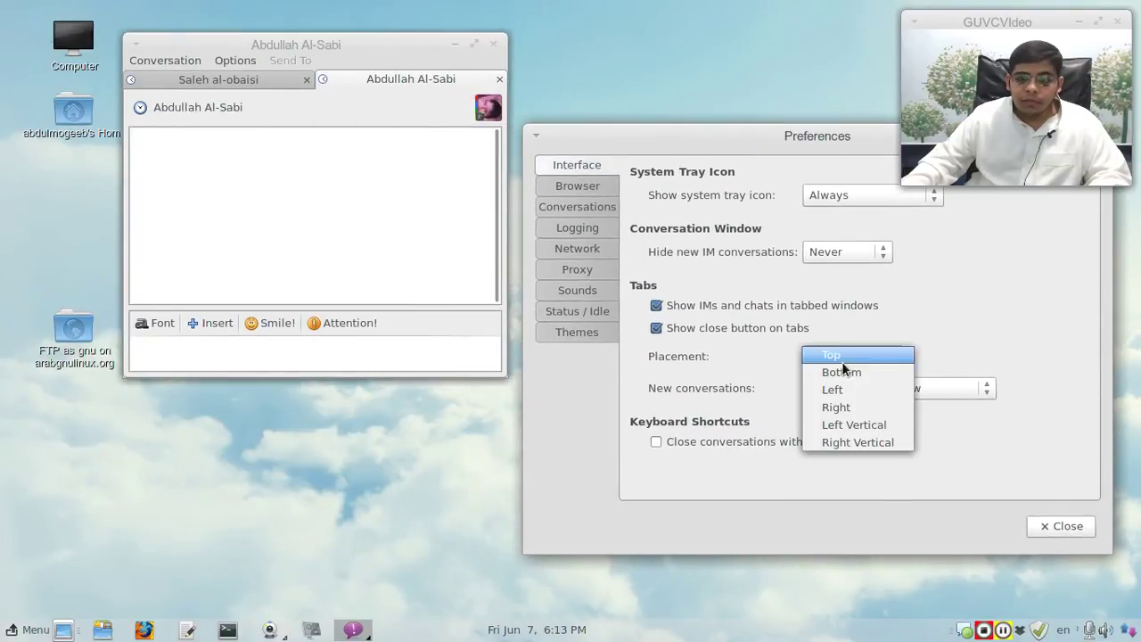
{"action": "left_click", "coordinate": [840, 374]}
{"action": "left_click", "coordinate": [841, 360]}
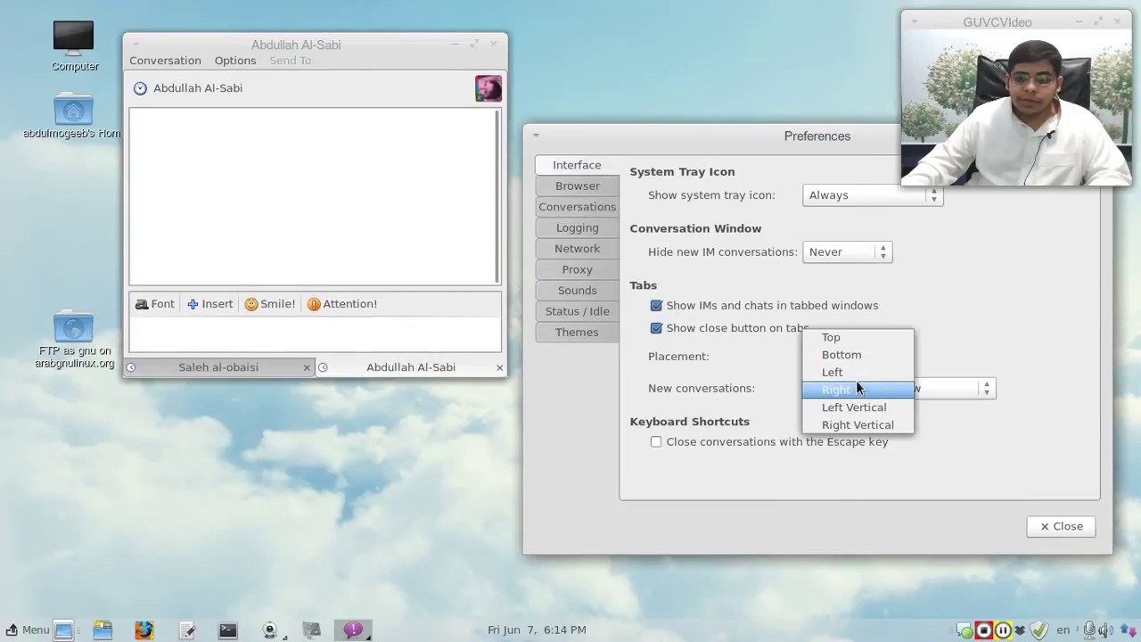
{"action": "left_click", "coordinate": [856, 374]}
{"action": "left_click", "coordinate": [847, 349]}
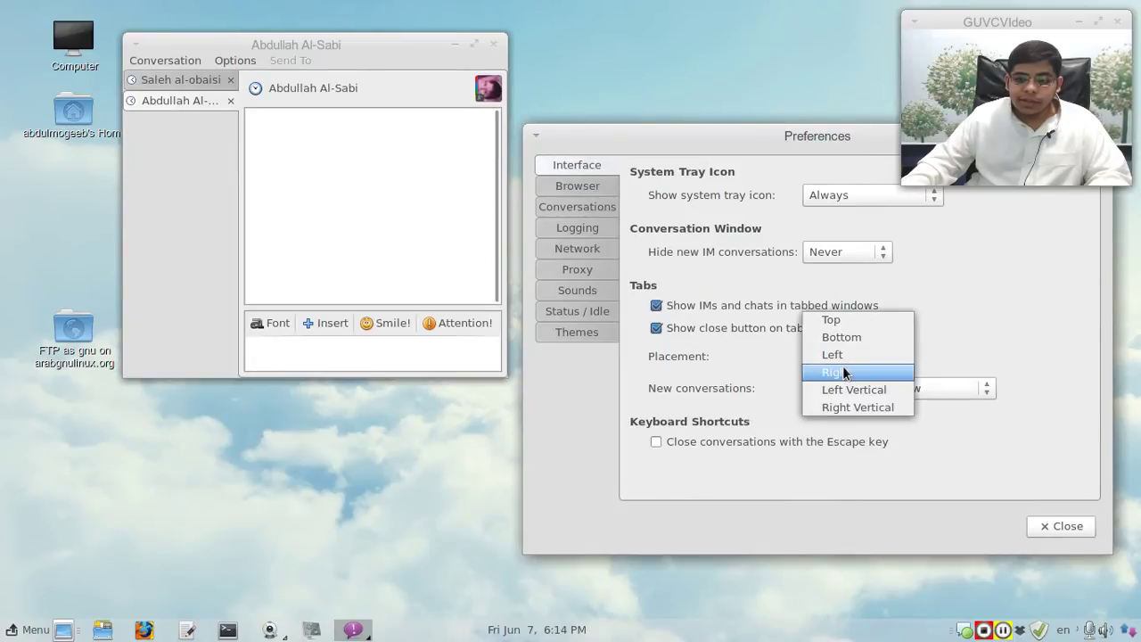
{"action": "left_click", "coordinate": [842, 369]}
{"action": "left_click", "coordinate": [851, 355]}
{"action": "left_click", "coordinate": [854, 371]}
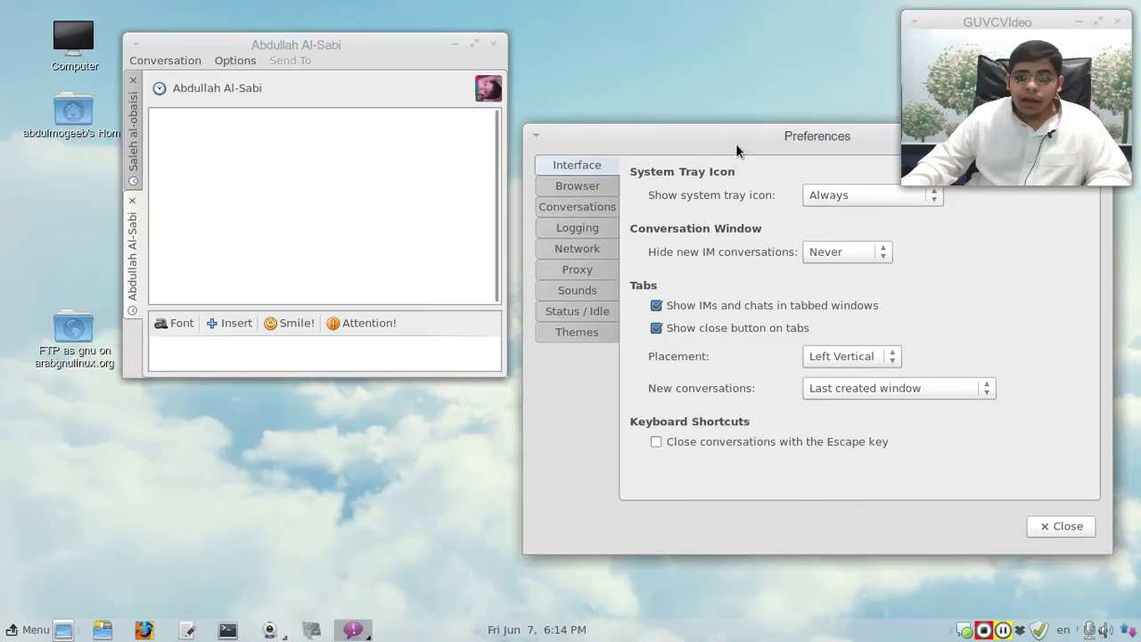
Step: Switch between the two conversation tabs, review new-conversation placement options, then show Browser settings
{"action": "left_click", "coordinate": [135, 122]}
{"action": "left_click", "coordinate": [129, 281]}
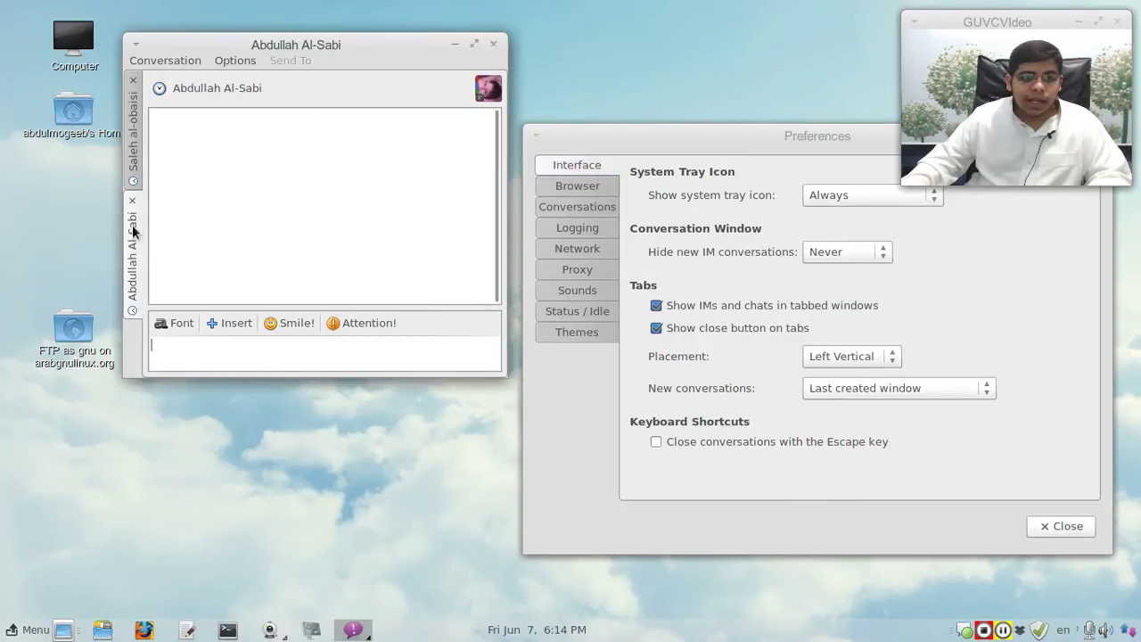
{"action": "left_click", "coordinate": [140, 150]}
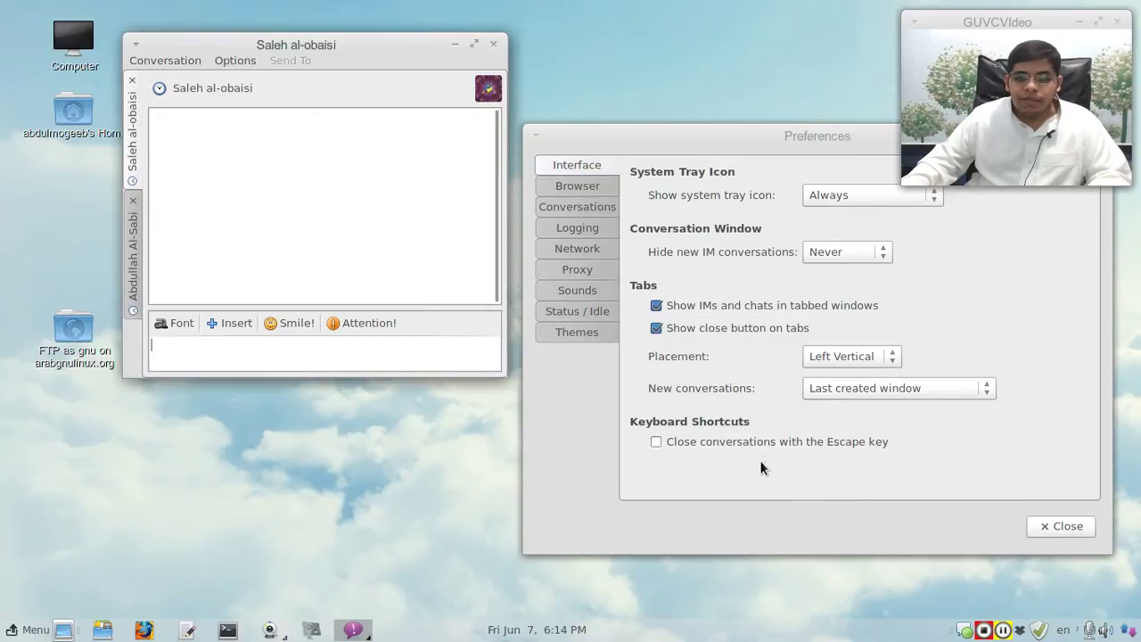
{"action": "left_click", "coordinate": [785, 451]}
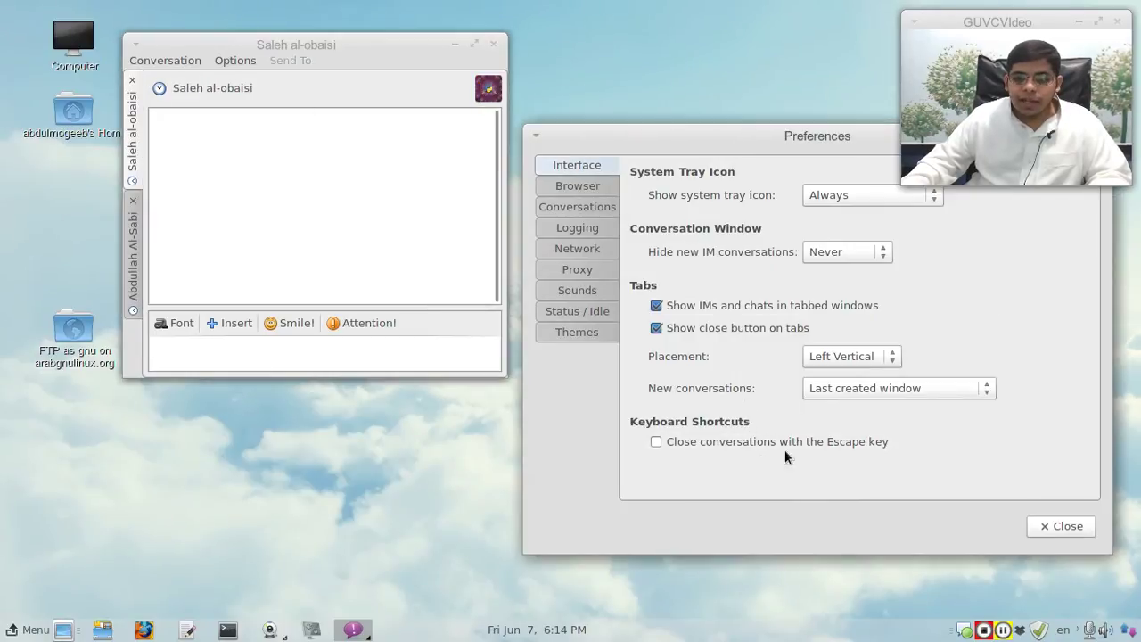
{"action": "left_click", "coordinate": [902, 398]}
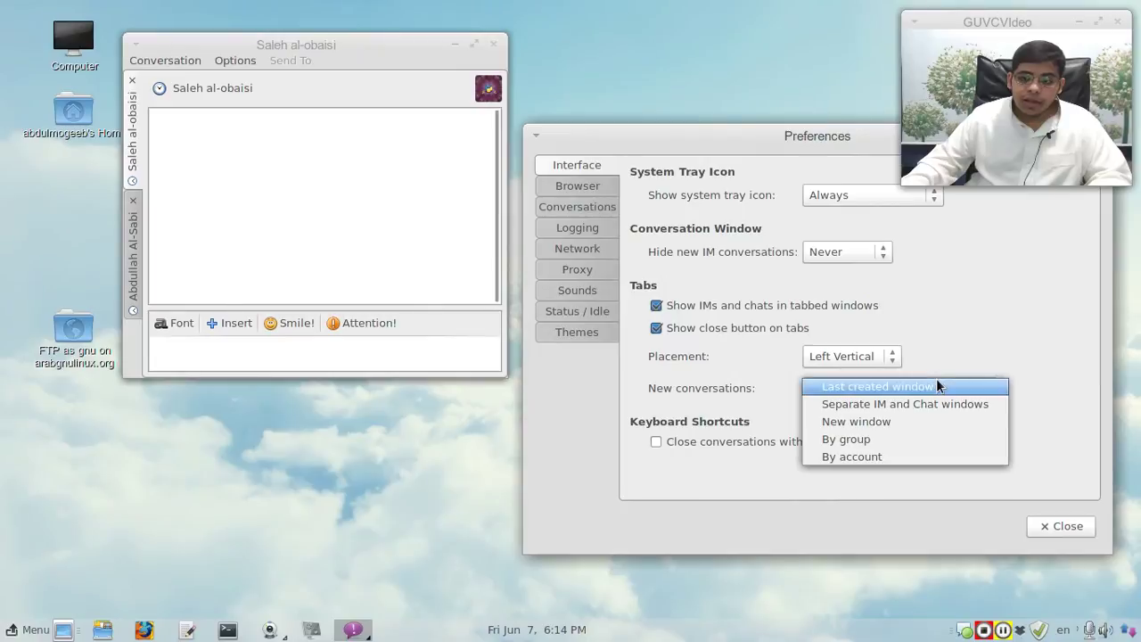
{"action": "left_click", "coordinate": [965, 322]}
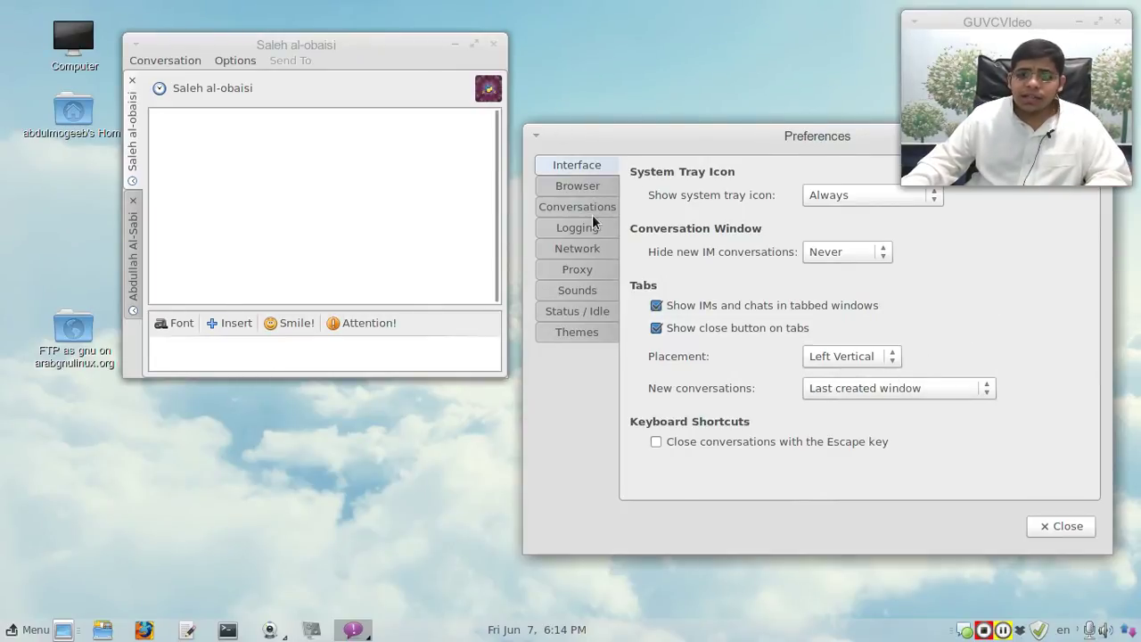
{"action": "left_click", "coordinate": [599, 189]}
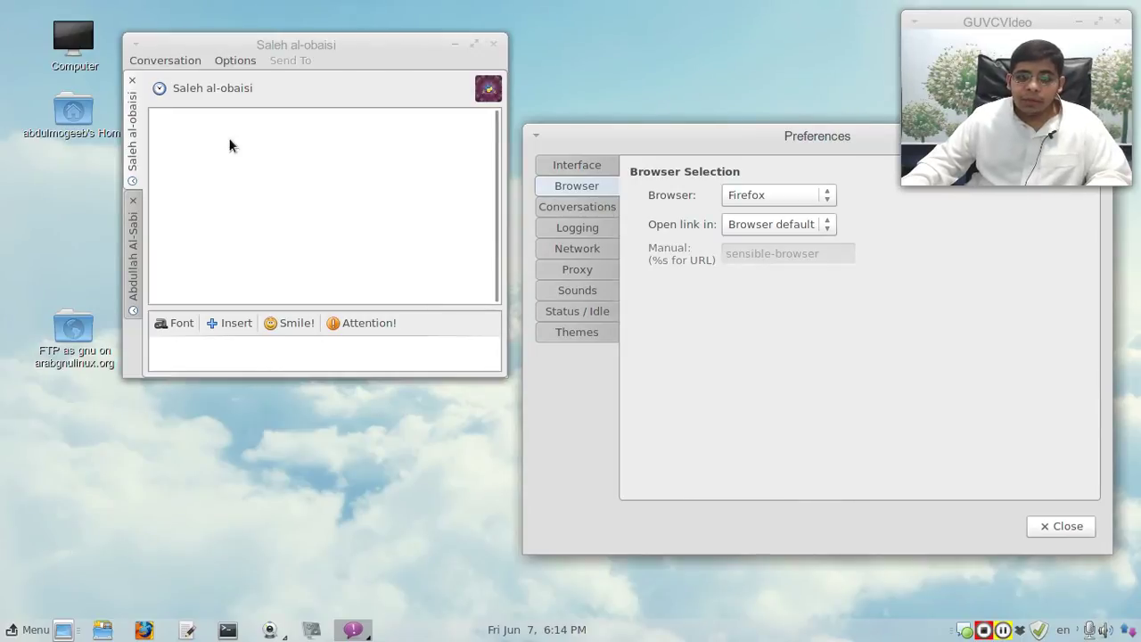
Step: On the Conversations tab, toggle 'Resize incoming custom smileys' off and on, then show Logging settings
{"action": "left_click", "coordinate": [381, 203]}
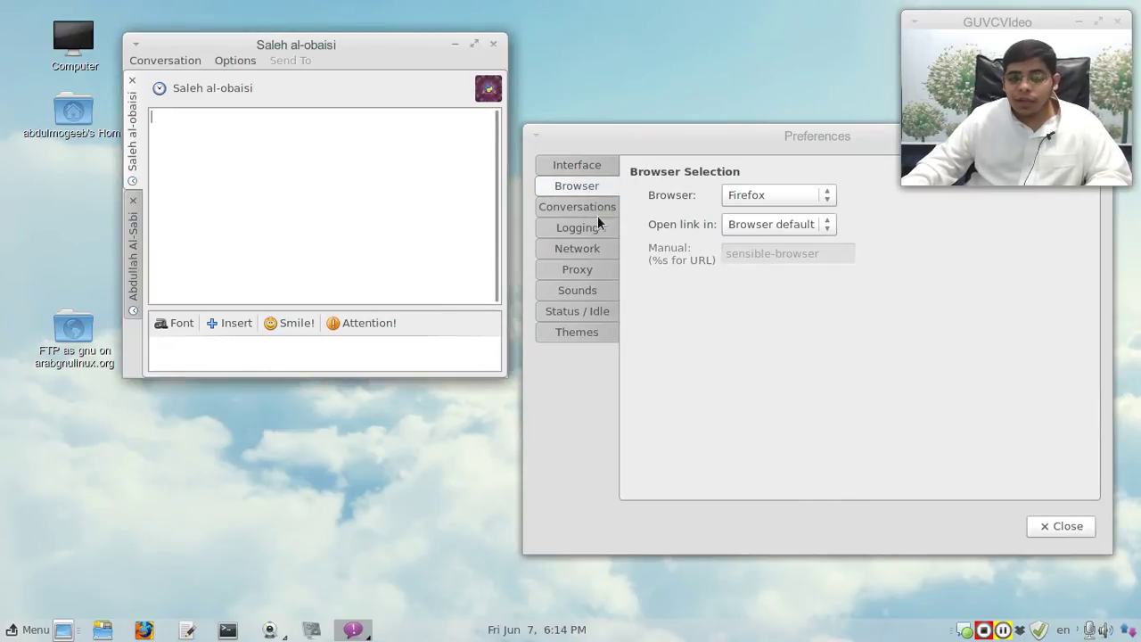
{"action": "left_click", "coordinate": [585, 206]}
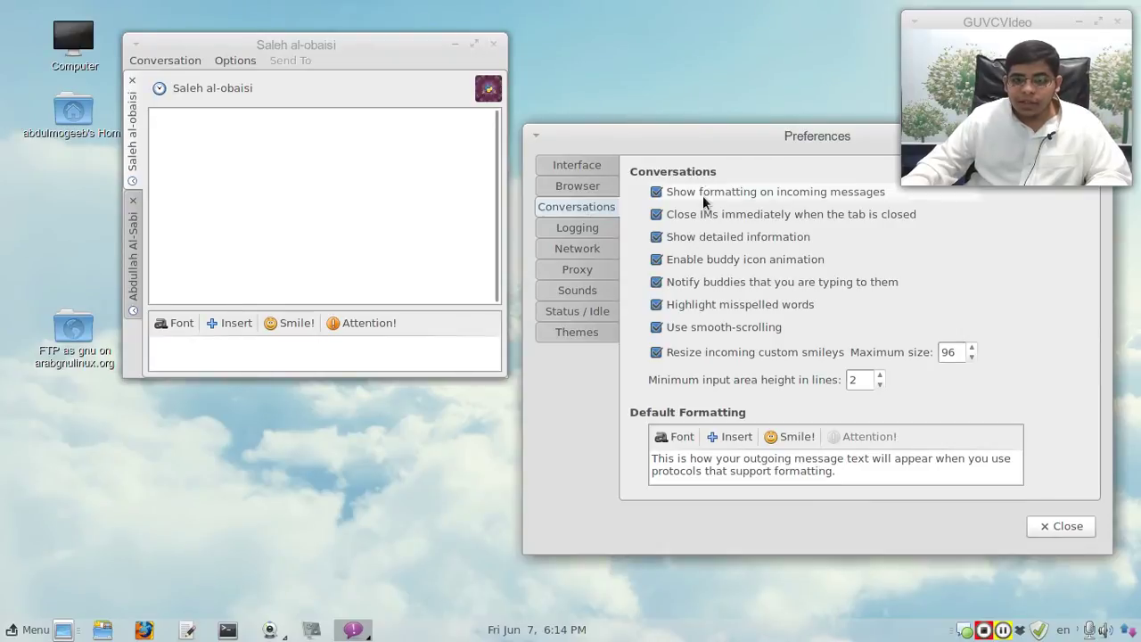
{"action": "left_click_drag", "start_coordinate": [667, 133], "coordinate": [654, 120]}
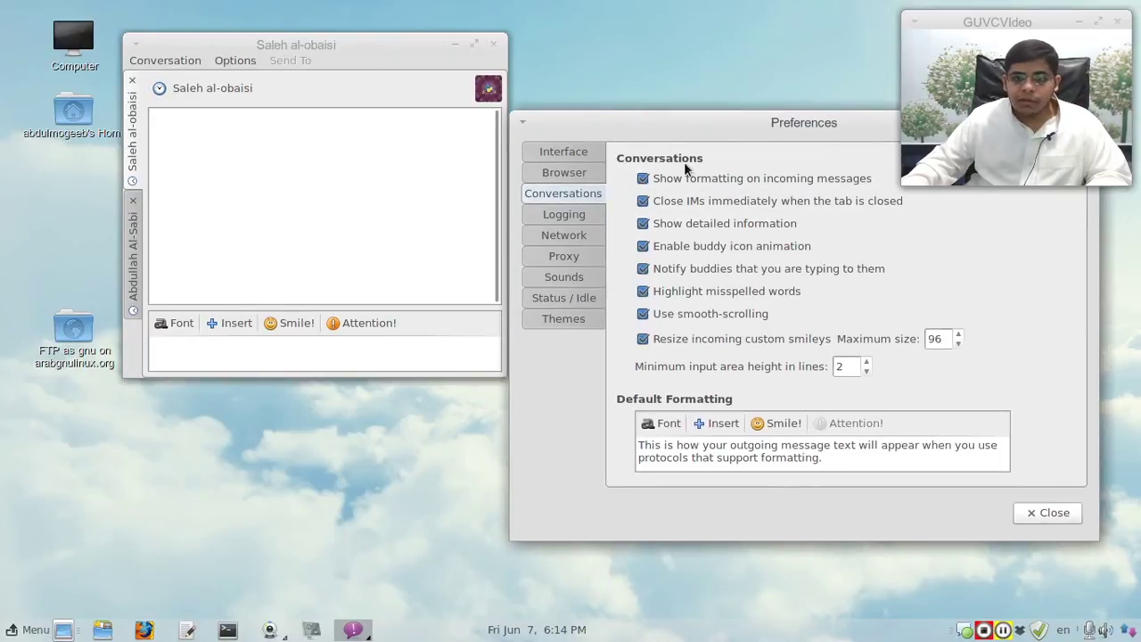
{"action": "left_click", "coordinate": [739, 338]}
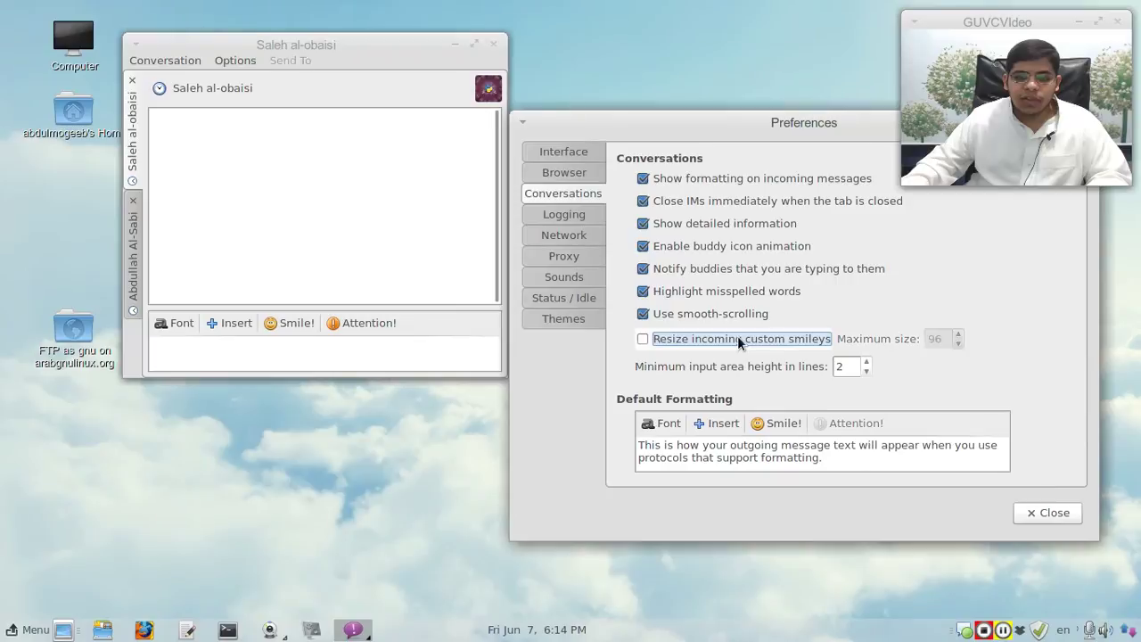
{"action": "left_click", "coordinate": [737, 337]}
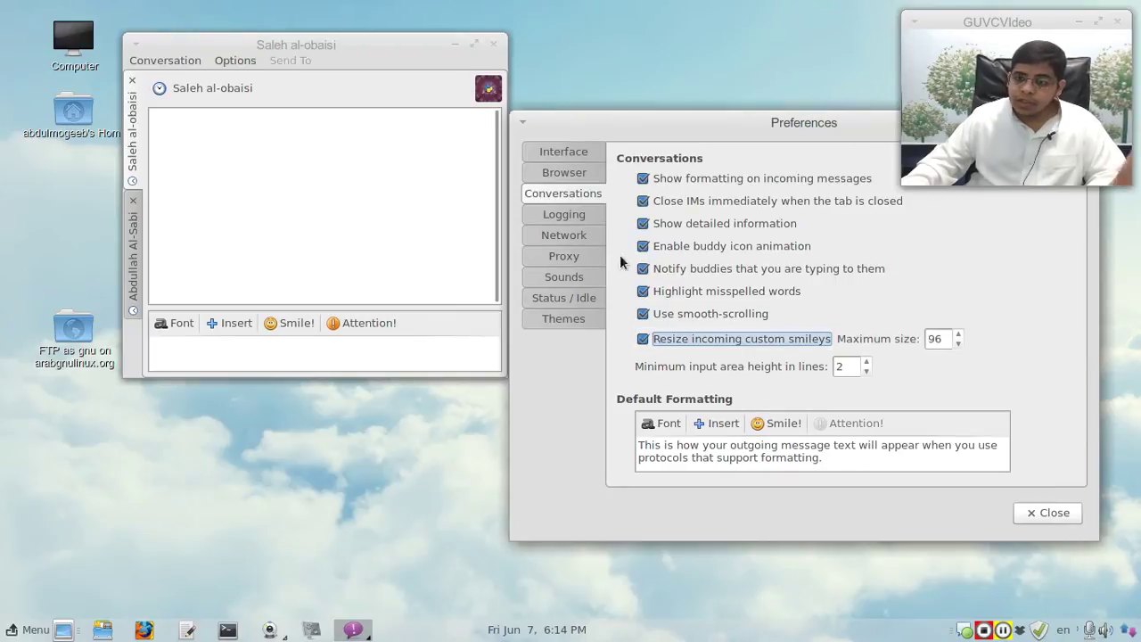
{"action": "left_click", "coordinate": [562, 213]}
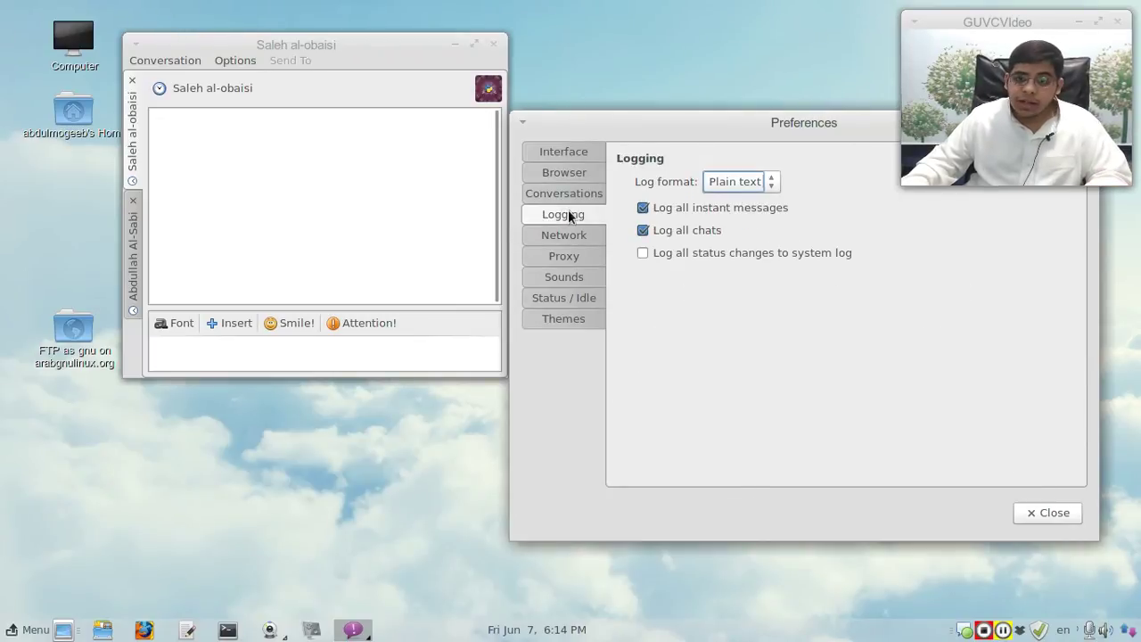
Step: Switch log format to HTML, log all status changes to the system log, then view Network
{"action": "left_click", "coordinate": [742, 182]}
{"action": "left_click", "coordinate": [748, 168]}
{"action": "left_click", "coordinate": [748, 173]}
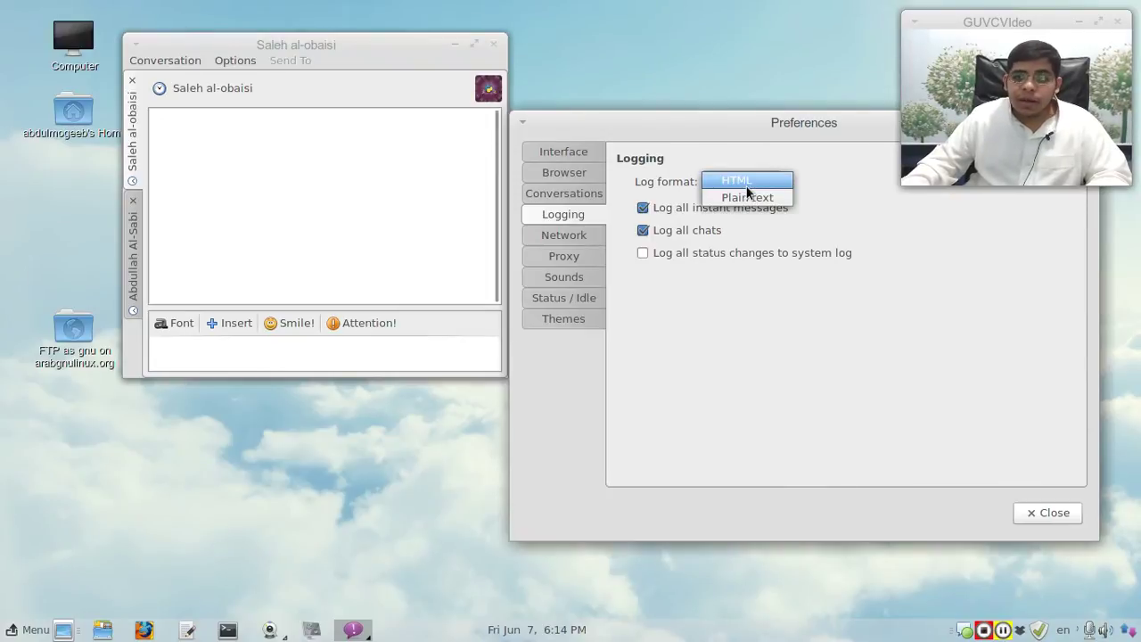
{"action": "left_click", "coordinate": [747, 188]}
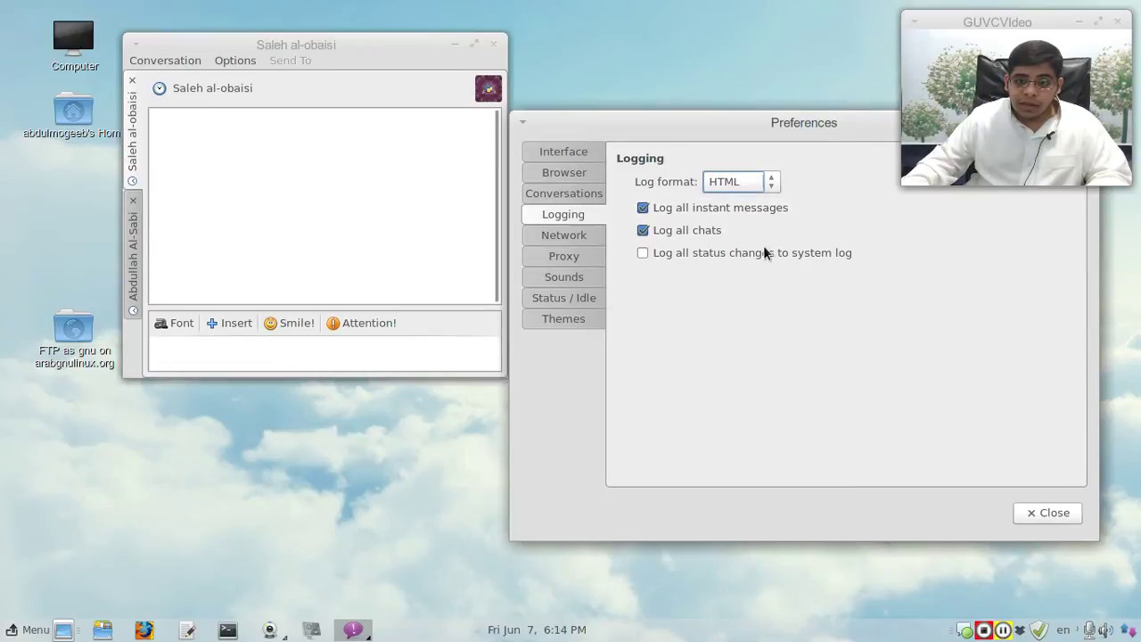
{"action": "left_click", "coordinate": [805, 256]}
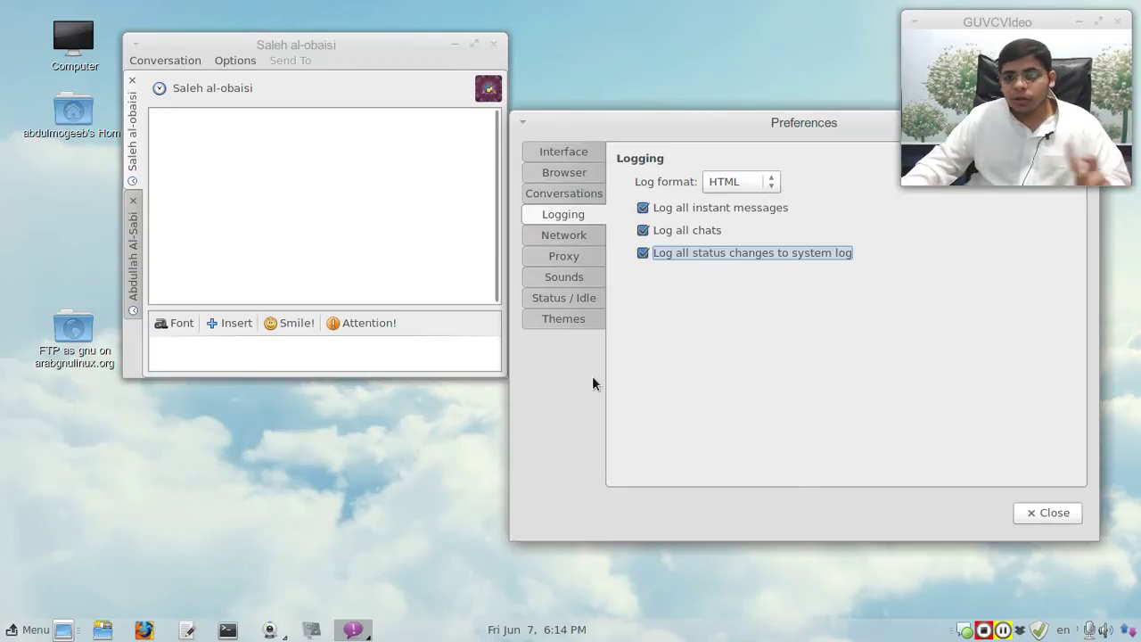
{"action": "left_click", "coordinate": [573, 240]}
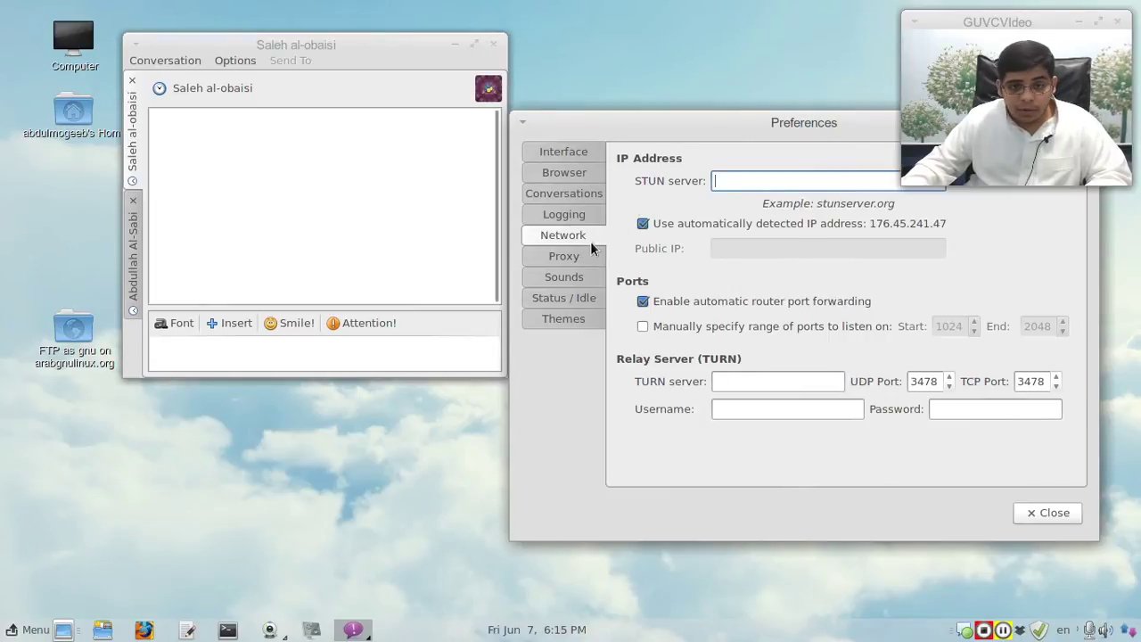
Step: Go to the Sound preferences and turn off Mute sounds
{"action": "left_click", "coordinate": [574, 259]}
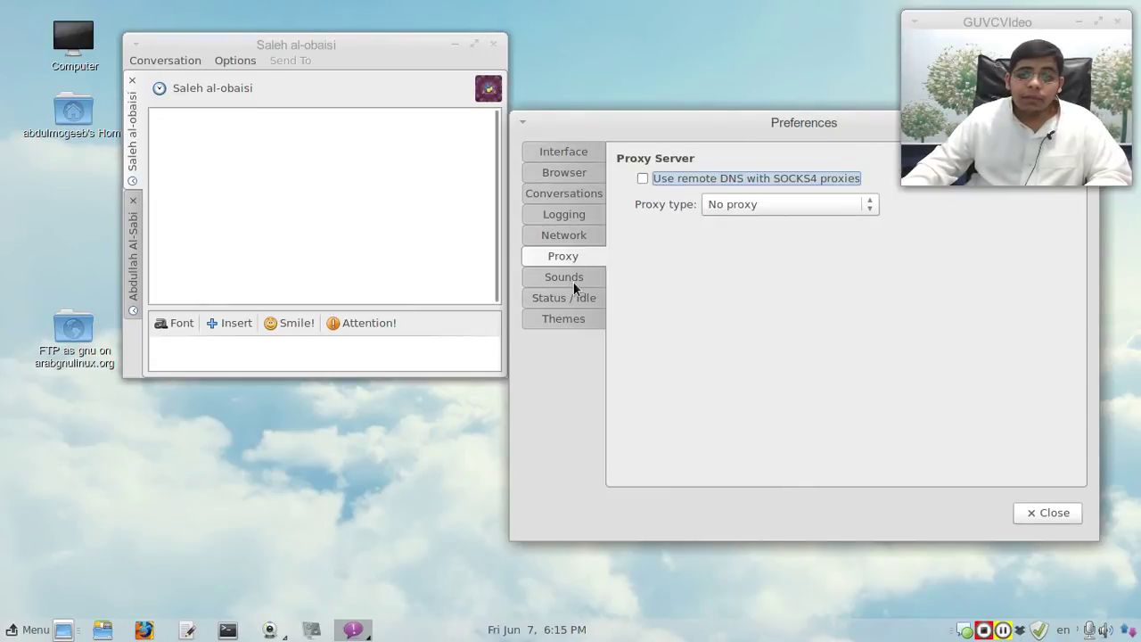
{"action": "left_click", "coordinate": [573, 280]}
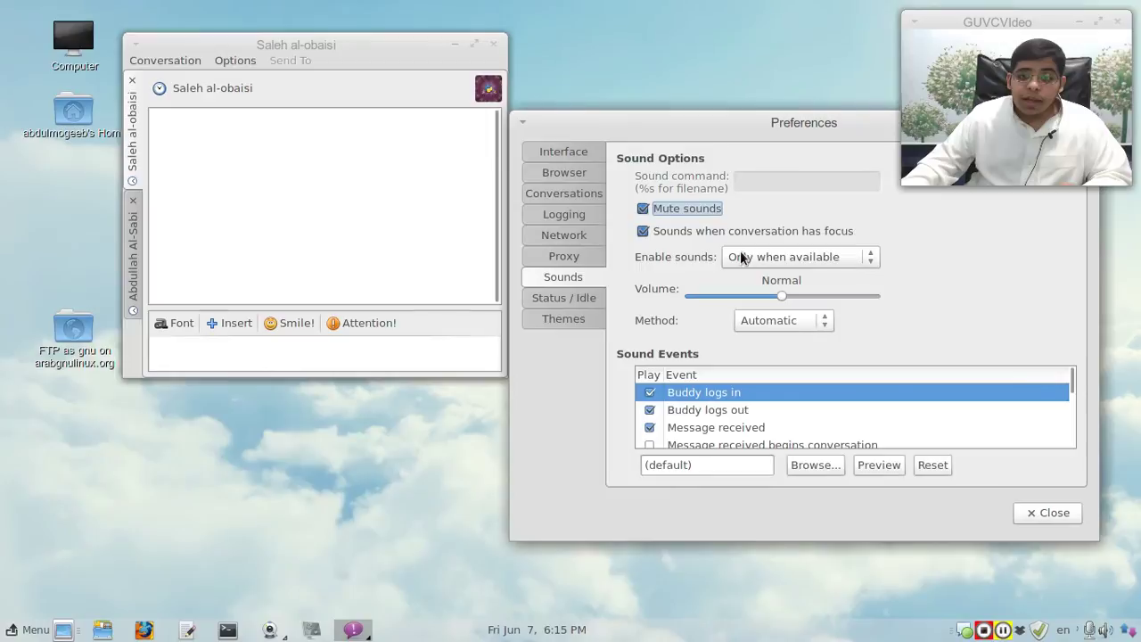
{"action": "left_click", "coordinate": [698, 215]}
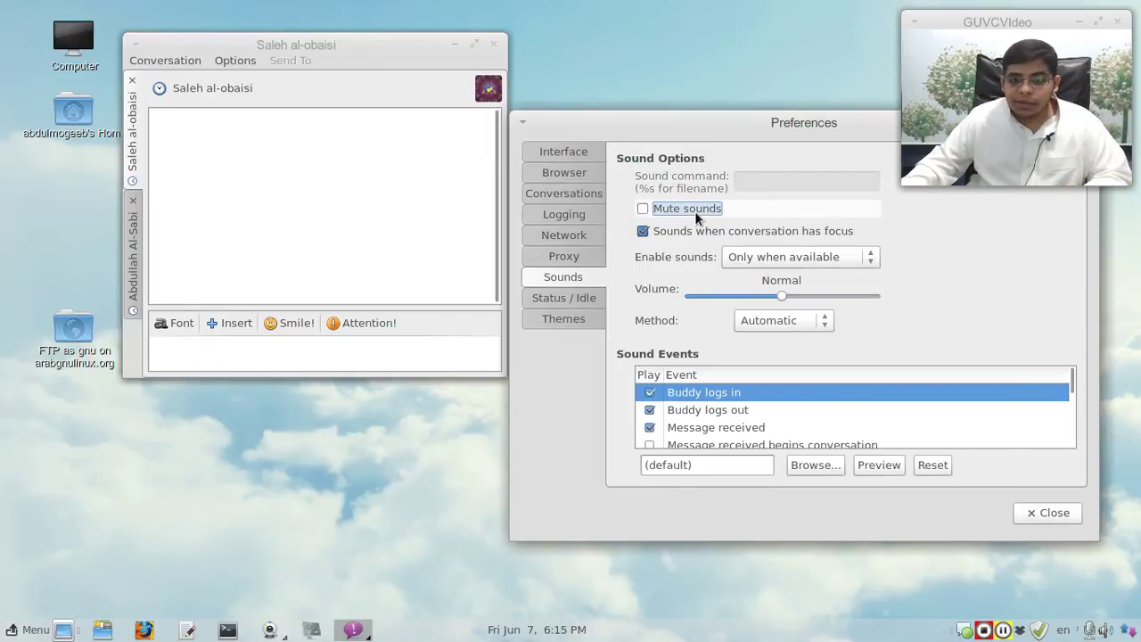
{"action": "left_click", "coordinate": [696, 215]}
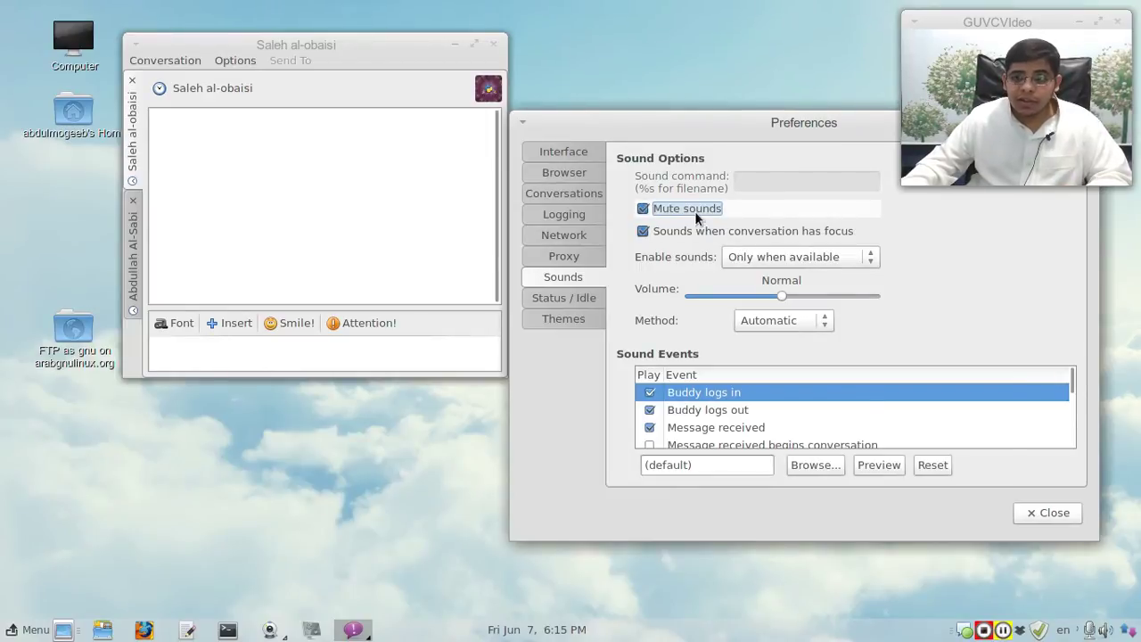
{"action": "left_click", "coordinate": [697, 217]}
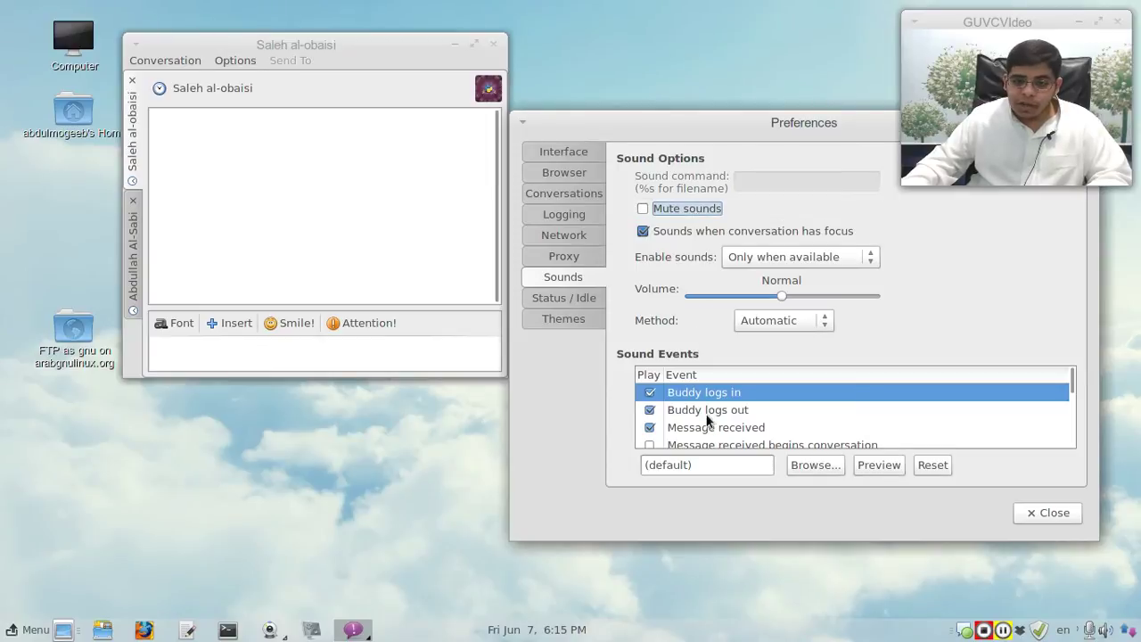
Step: Preview the event sounds, including Buddy logs out and Message received
{"action": "left_click", "coordinate": [894, 472]}
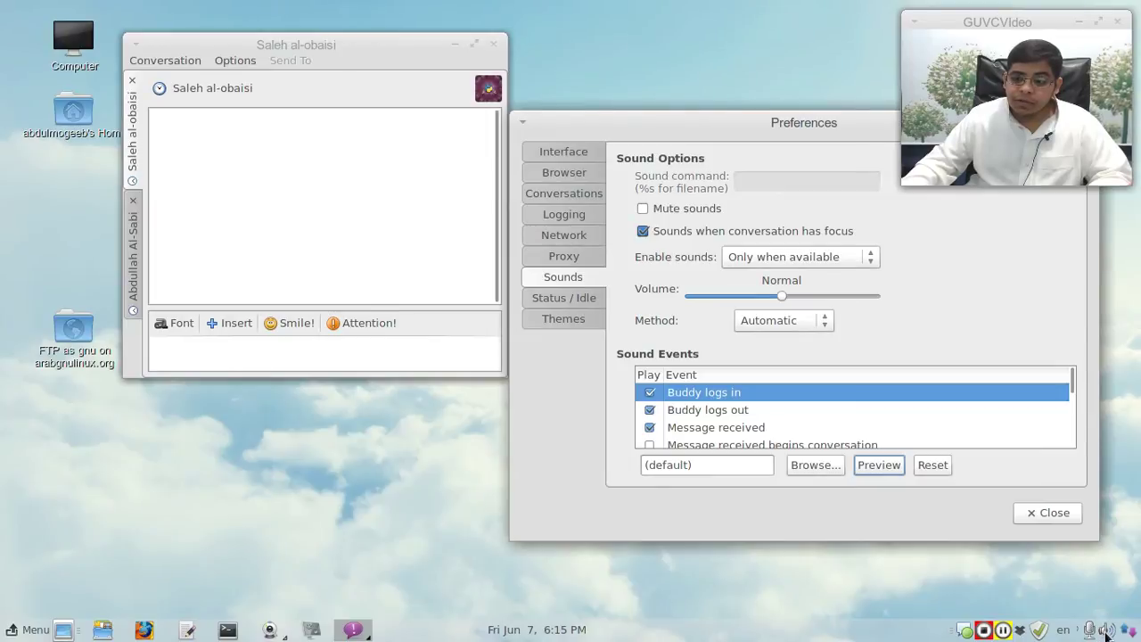
{"action": "left_click", "coordinate": [747, 411]}
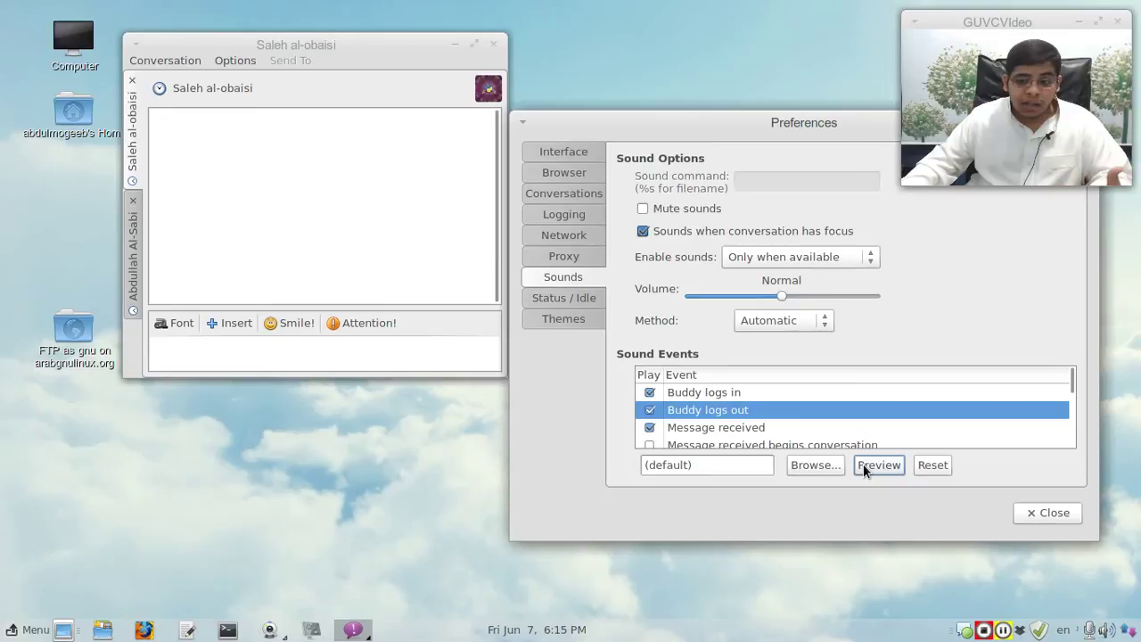
{"action": "left_click", "coordinate": [766, 425]}
{"action": "left_click", "coordinate": [881, 466]}
{"action": "scroll", "coordinate": [873, 437], "scroll_direction": "down", "scroll_amount": 5}
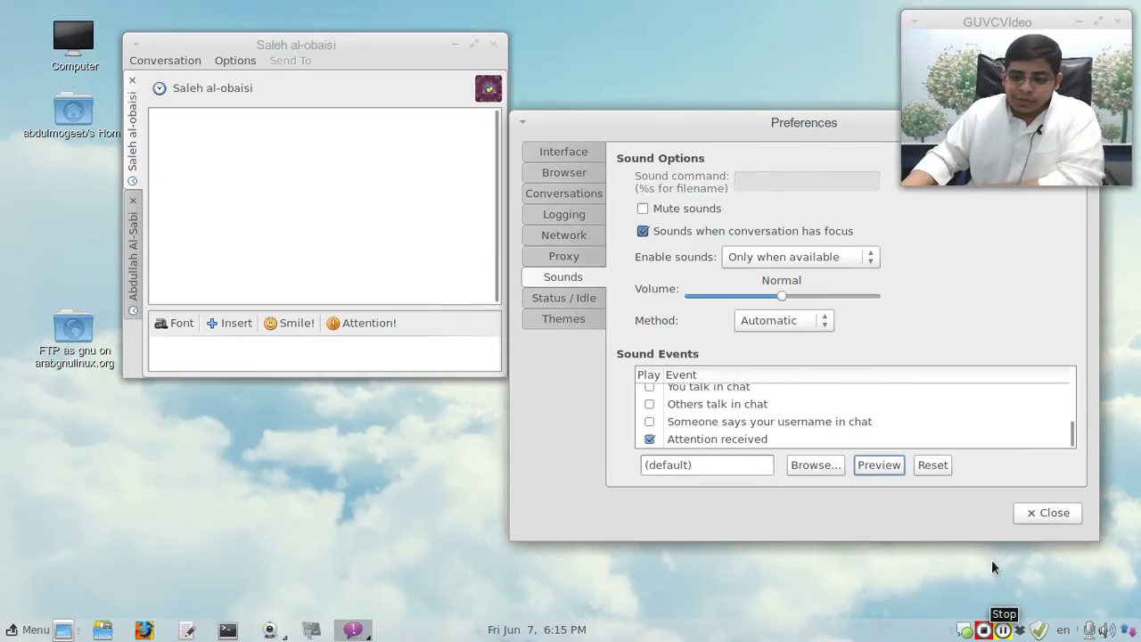
Step: Mute all sounds from the Pidgin tray icon menu and confirm Mute Sounds is on
{"action": "right_click", "coordinate": [964, 629]}
{"action": "left_click", "coordinate": [969, 567]}
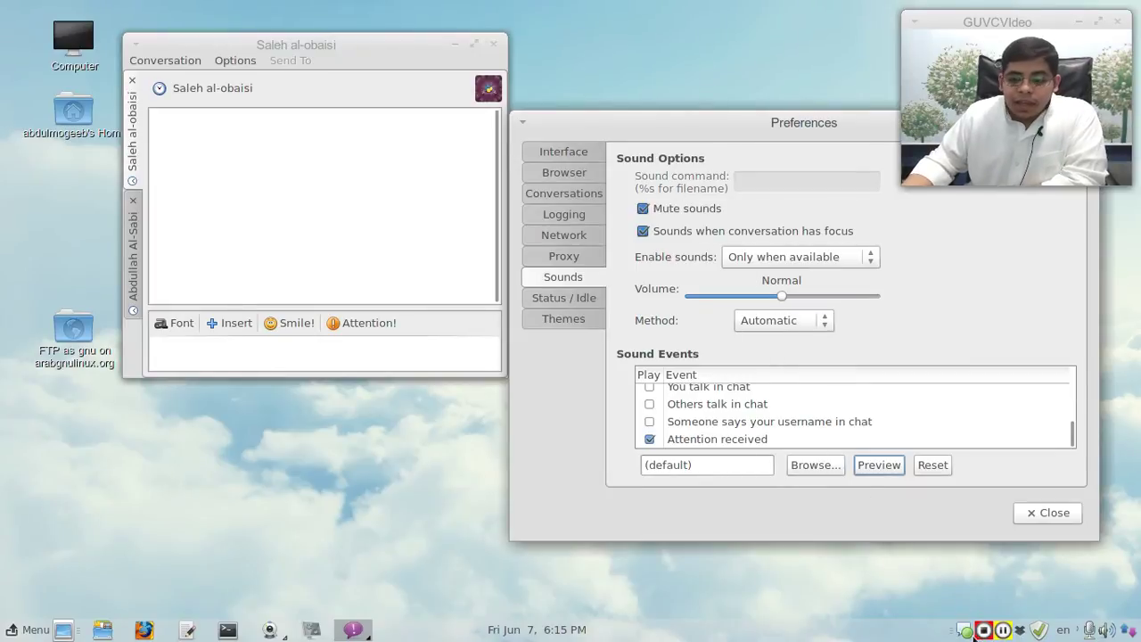
{"action": "right_click", "coordinate": [965, 630]}
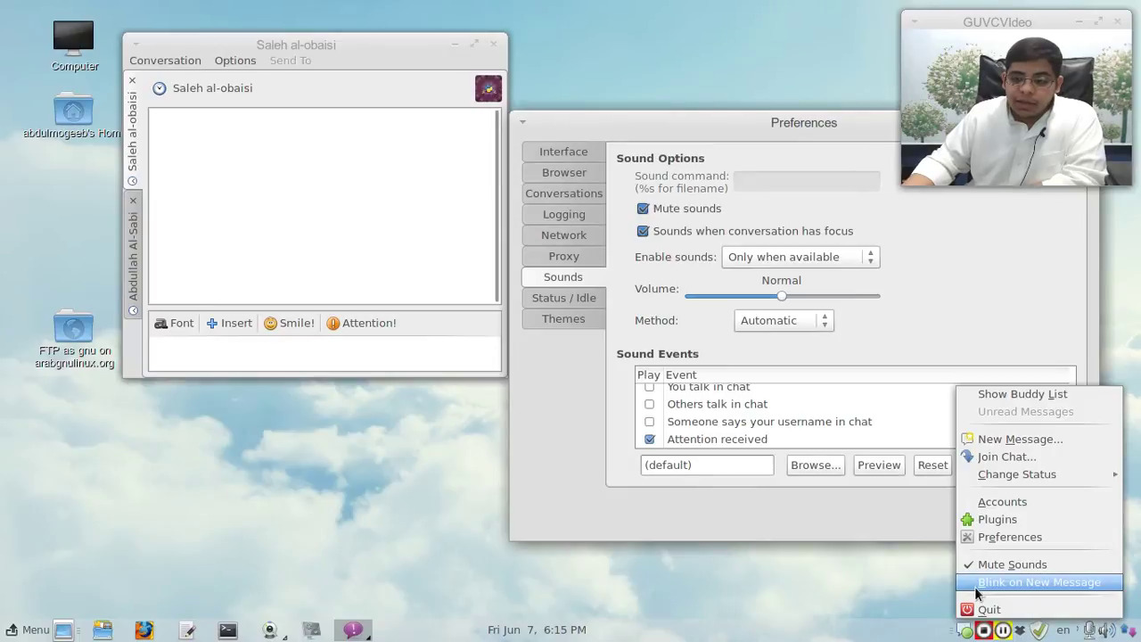
{"action": "left_click", "coordinate": [977, 589]}
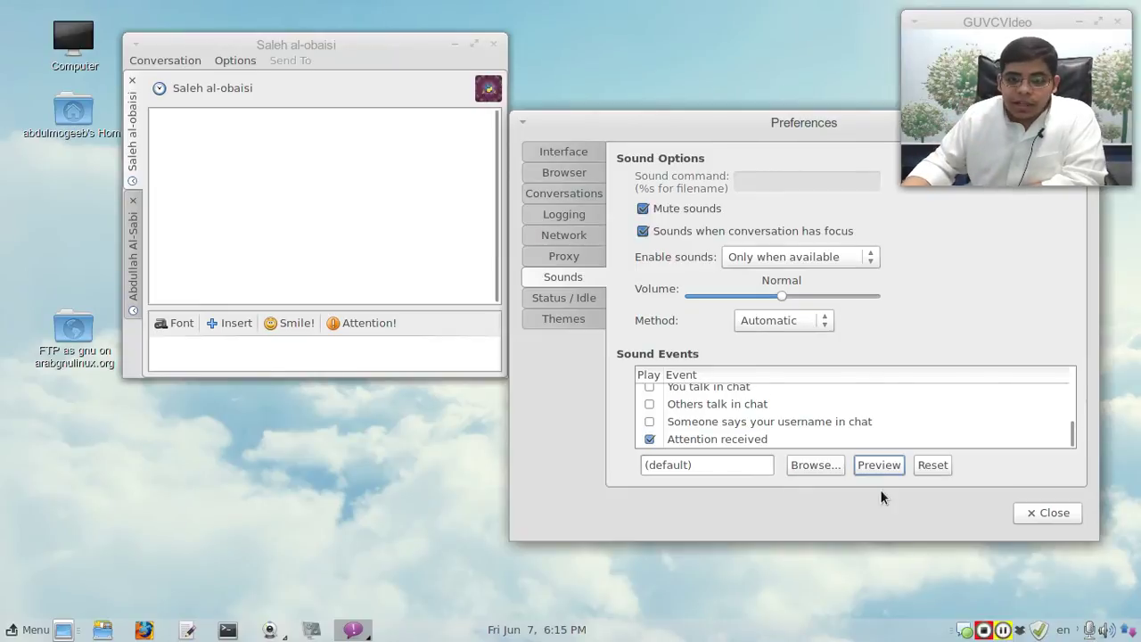
Step: In Status / Idle, make the idle status Invisible after 10 minutes
{"action": "left_click", "coordinate": [571, 297]}
{"action": "left_click_drag", "start_coordinate": [679, 120], "coordinate": [296, 51]}
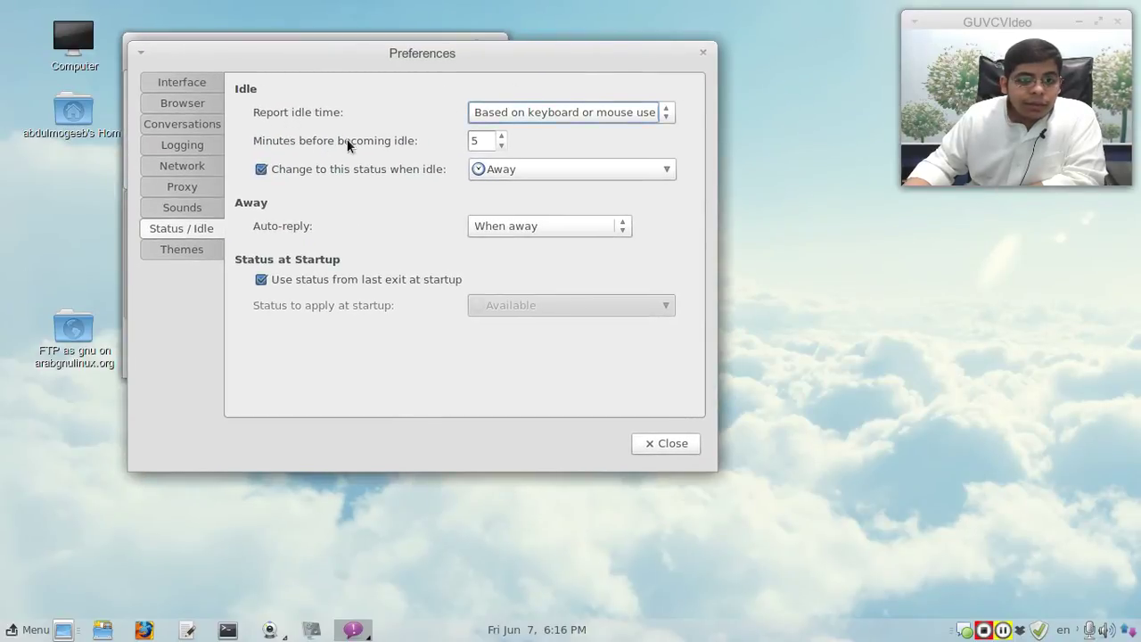
{"action": "double_click", "coordinate": [476, 140]}
{"action": "type", "text": "10"}
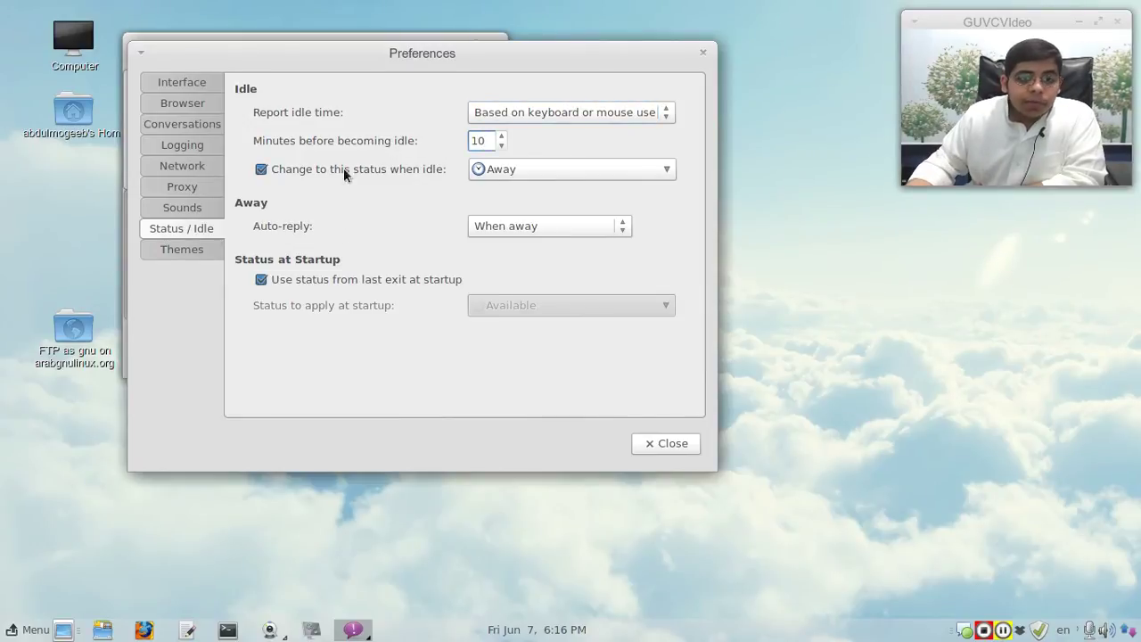
{"action": "left_click", "coordinate": [484, 167]}
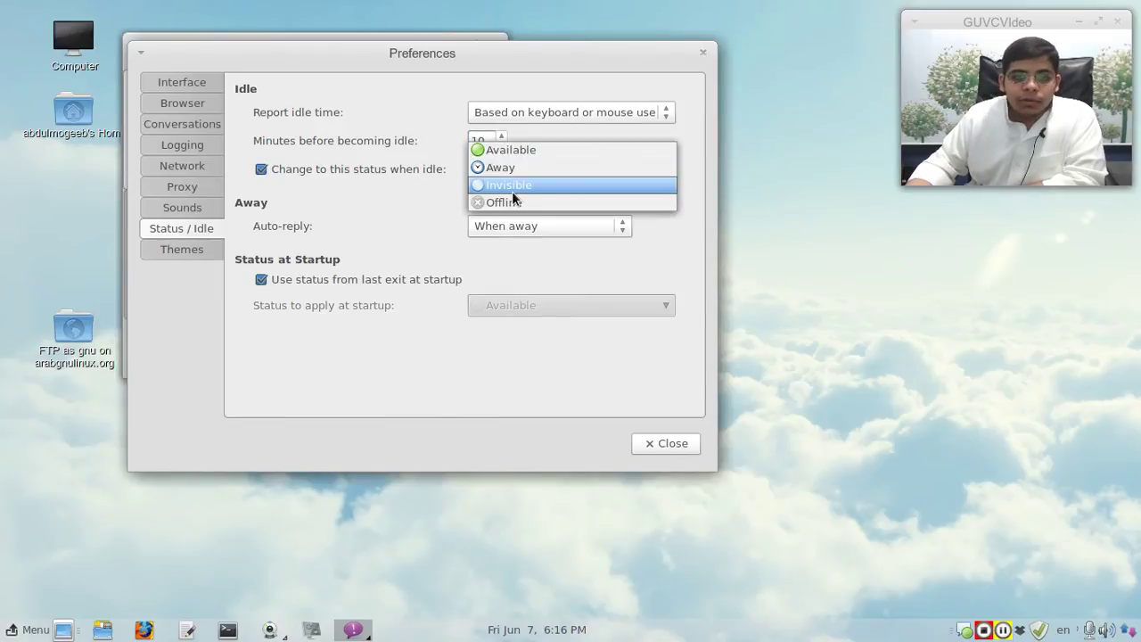
{"action": "left_click", "coordinate": [511, 185]}
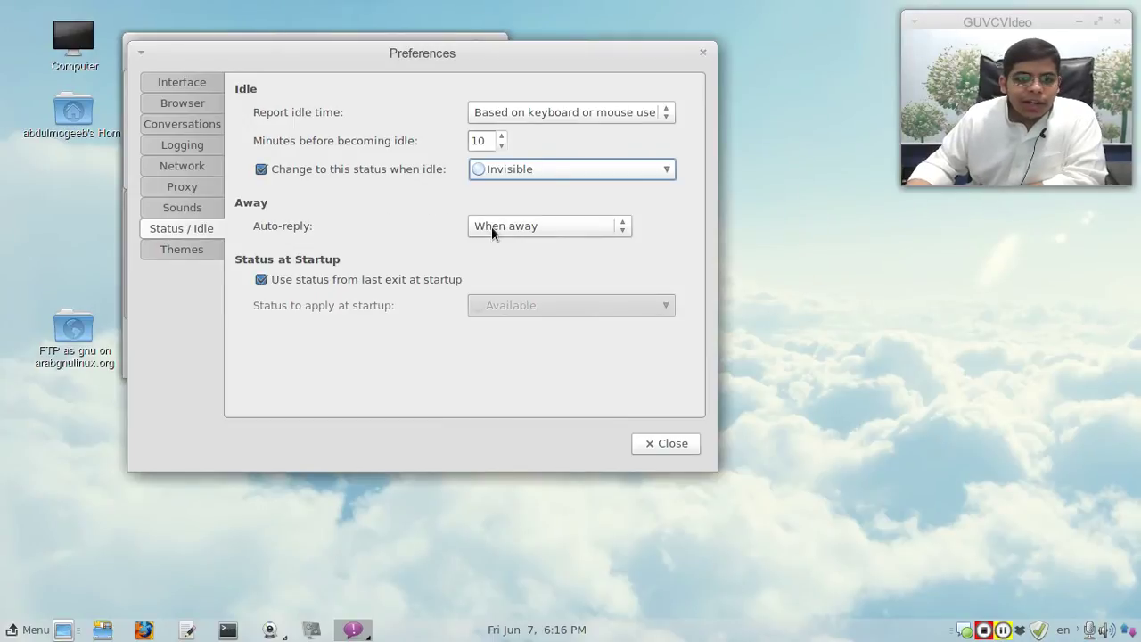
Step: Set auto-reply to Never
{"action": "left_click", "coordinate": [558, 224]}
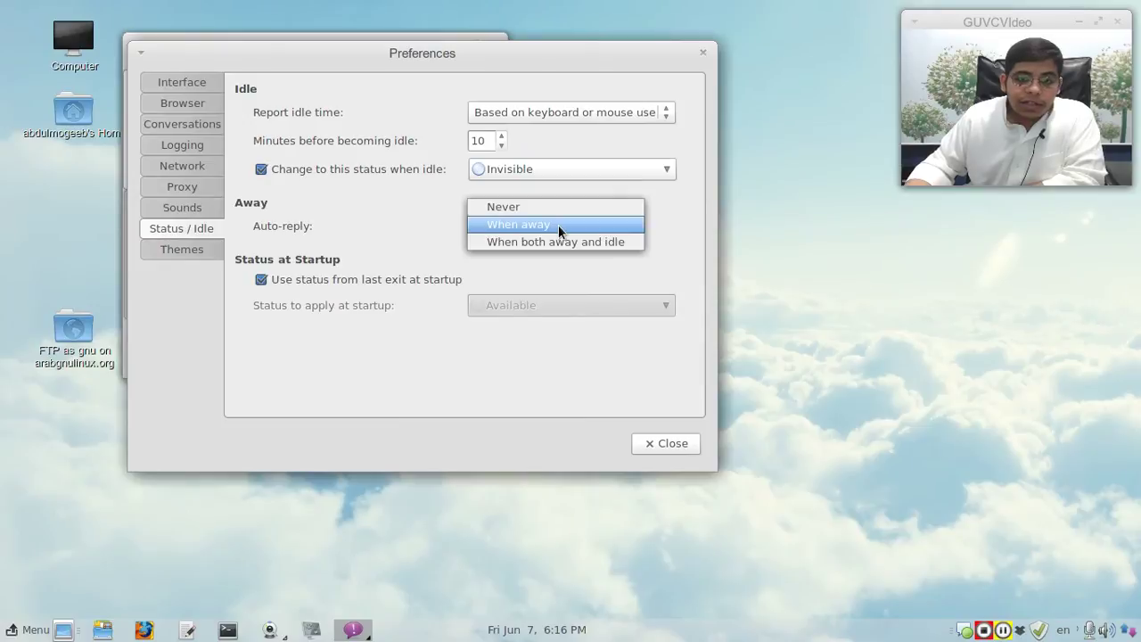
{"action": "left_click", "coordinate": [603, 230]}
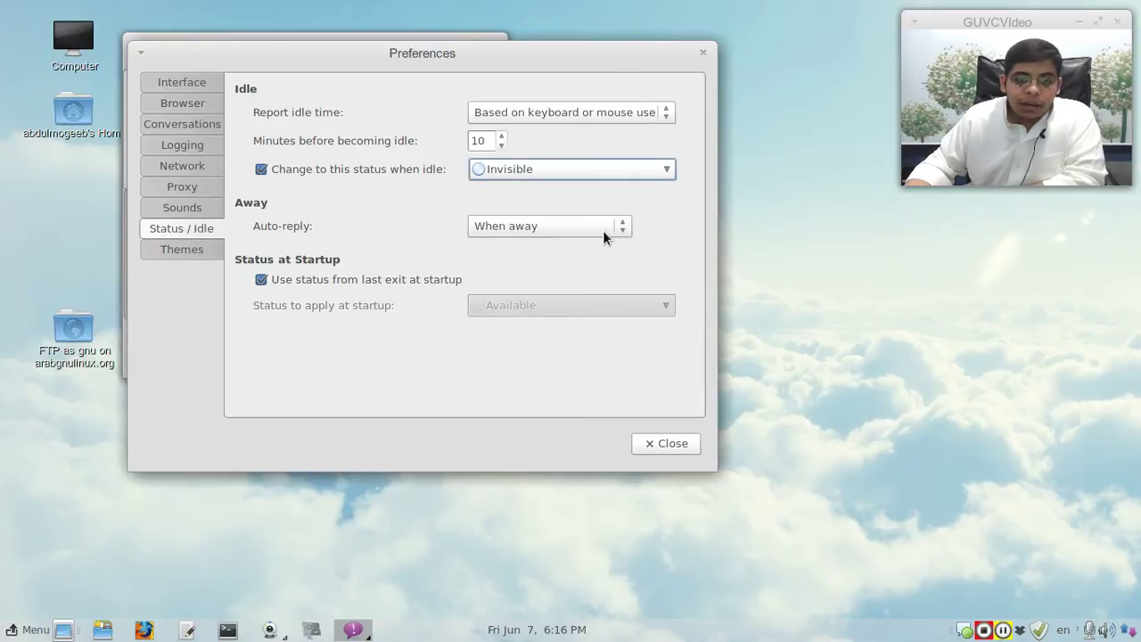
{"action": "left_click", "coordinate": [602, 226]}
{"action": "left_click", "coordinate": [594, 211]}
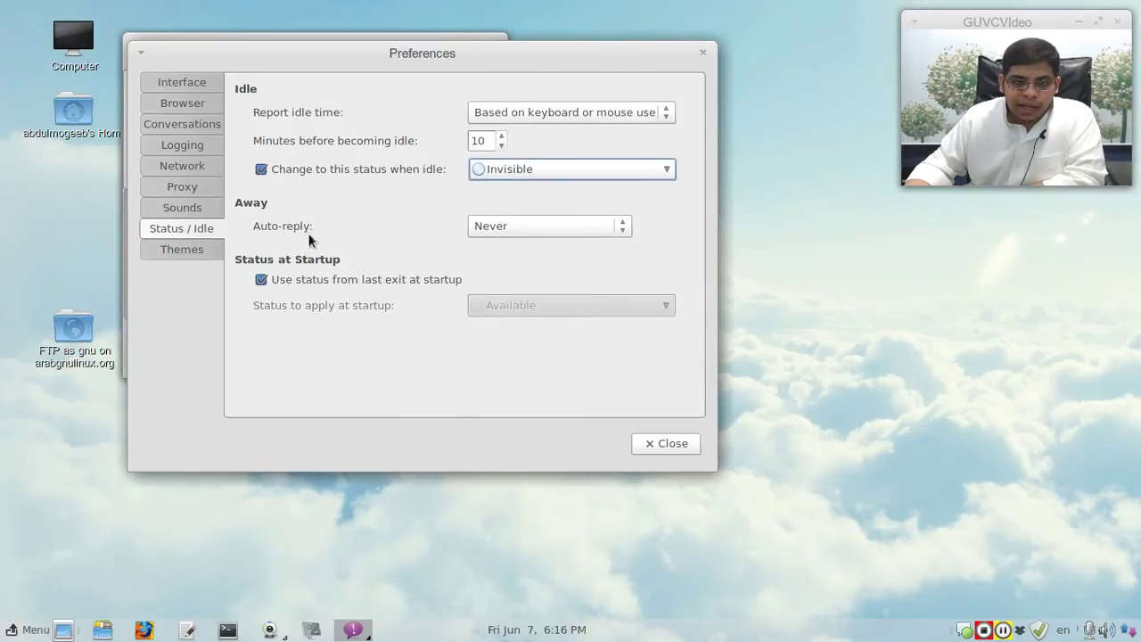
{"action": "left_click", "coordinate": [364, 282]}
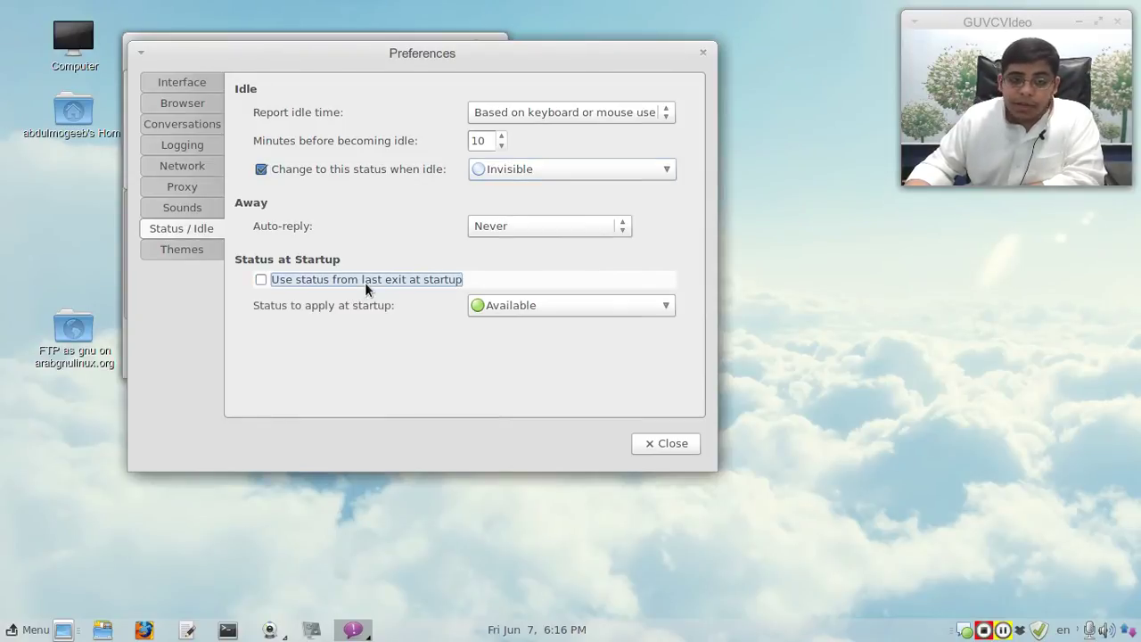
{"action": "left_click", "coordinate": [364, 282]}
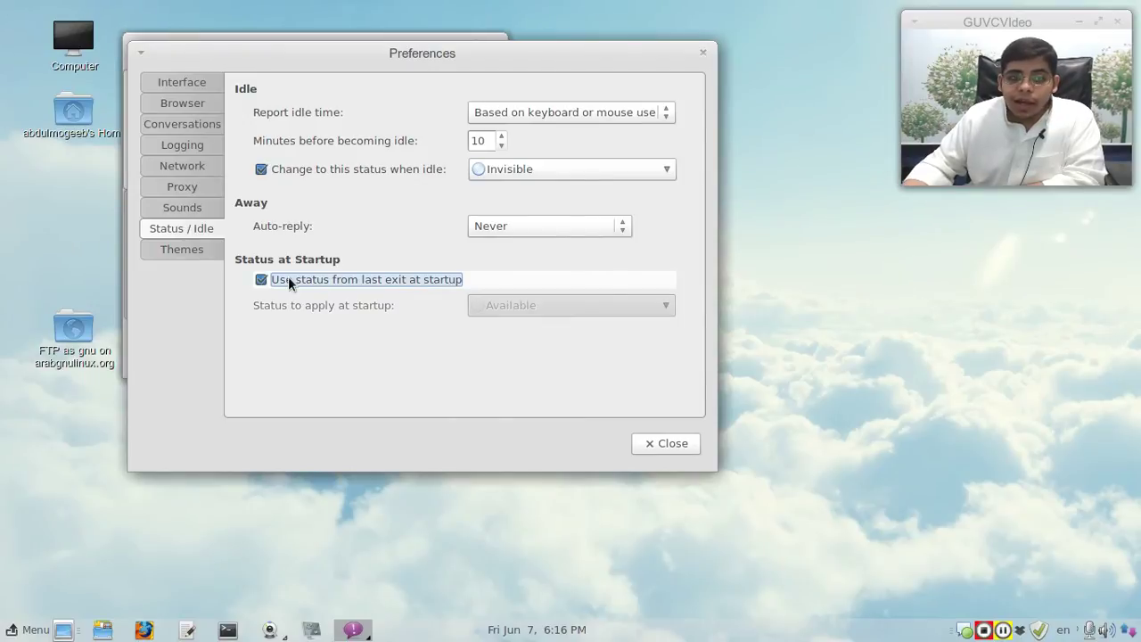
Step: Set the current status to Do Not Disturb from the tray icon
{"action": "right_click", "coordinate": [969, 629]}
{"action": "mouse_move", "coordinate": [981, 479]}
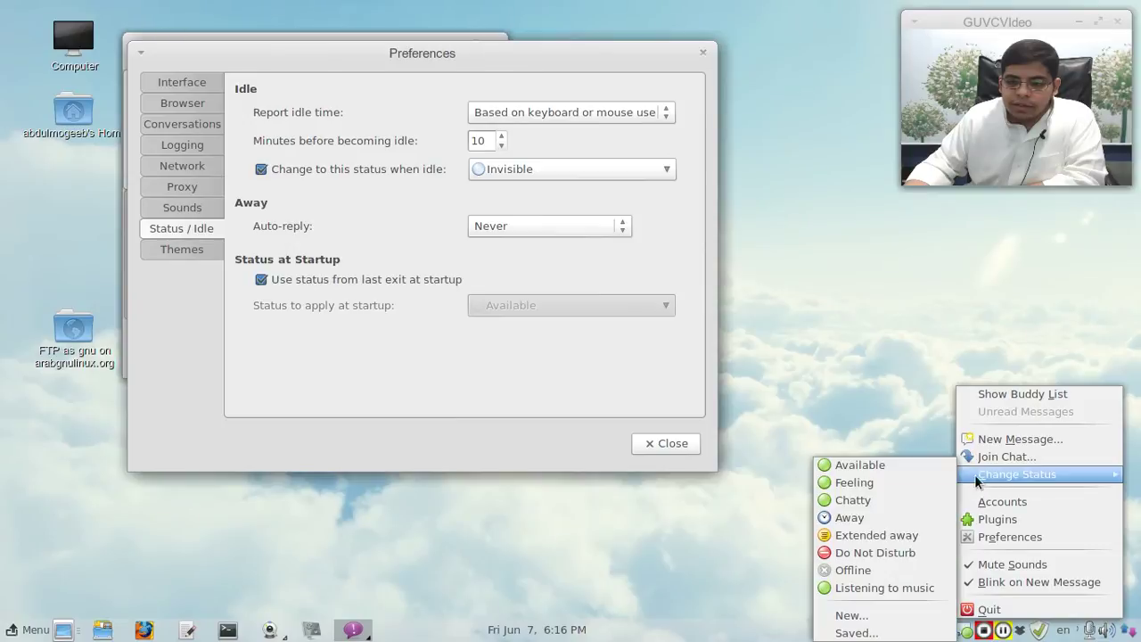
{"action": "left_click", "coordinate": [885, 550]}
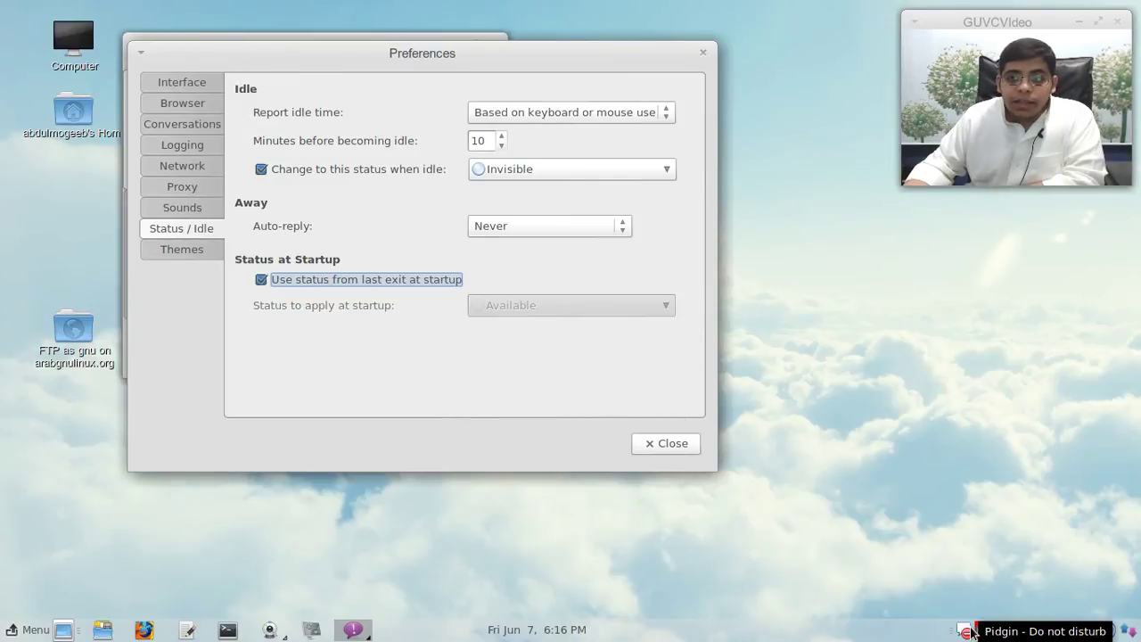
Step: Stop reusing the last exit status and keep Available as the startup status
{"action": "left_click", "coordinate": [367, 280]}
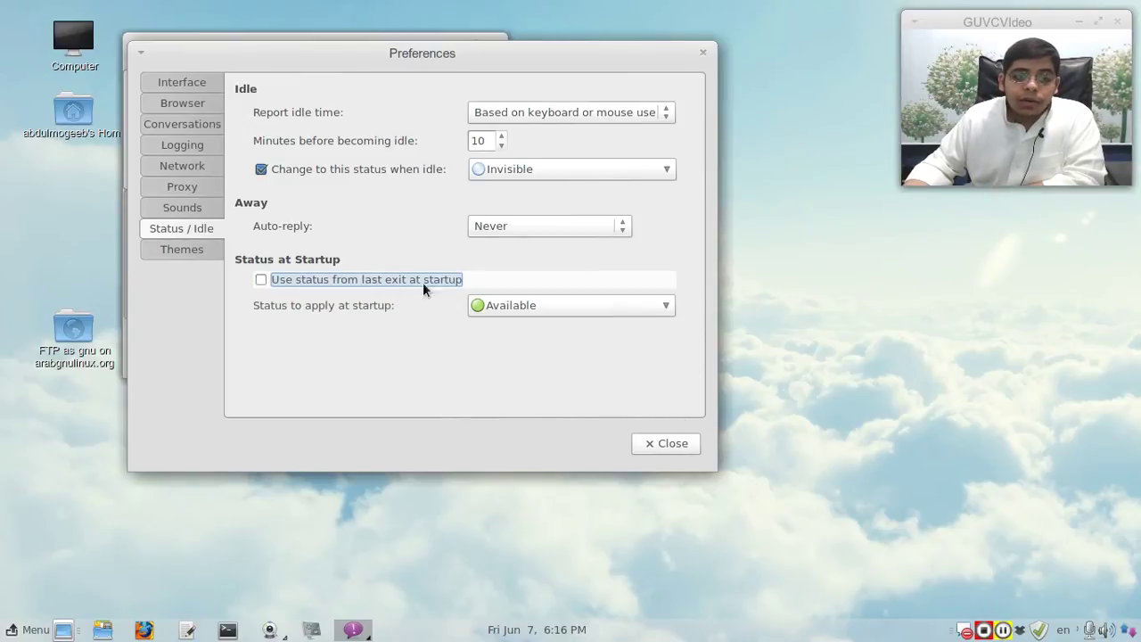
{"action": "left_click", "coordinate": [575, 305]}
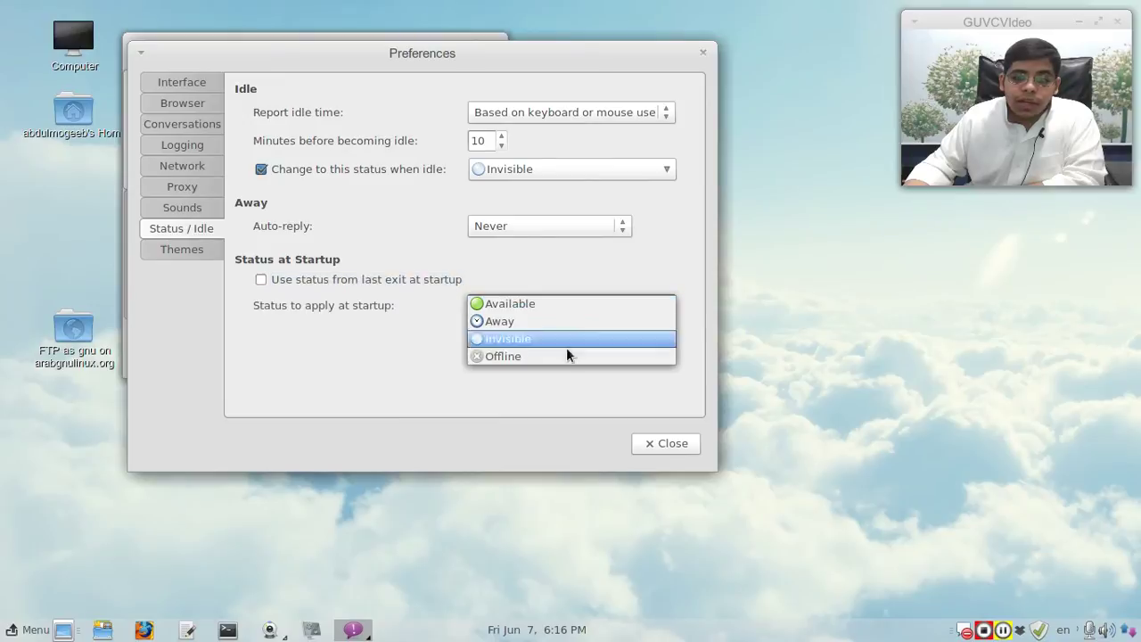
{"action": "left_click", "coordinate": [552, 304]}
{"action": "left_click", "coordinate": [209, 256]}
Step: Browse the buddy list, status icon, sound and smiley theme choices, keeping the defaults
{"action": "left_click", "coordinate": [449, 147]}
{"action": "left_click", "coordinate": [465, 194]}
{"action": "left_click", "coordinate": [466, 189]}
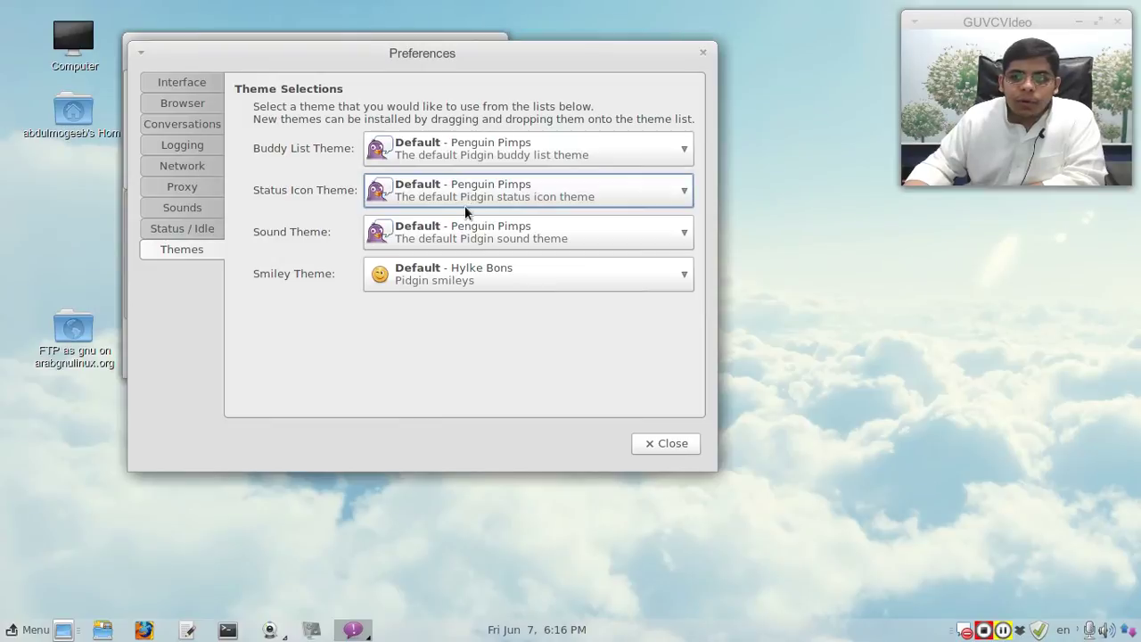
{"action": "left_click", "coordinate": [463, 231]}
{"action": "left_click", "coordinate": [463, 231]}
{"action": "left_click", "coordinate": [460, 278]}
{"action": "left_click", "coordinate": [461, 279]}
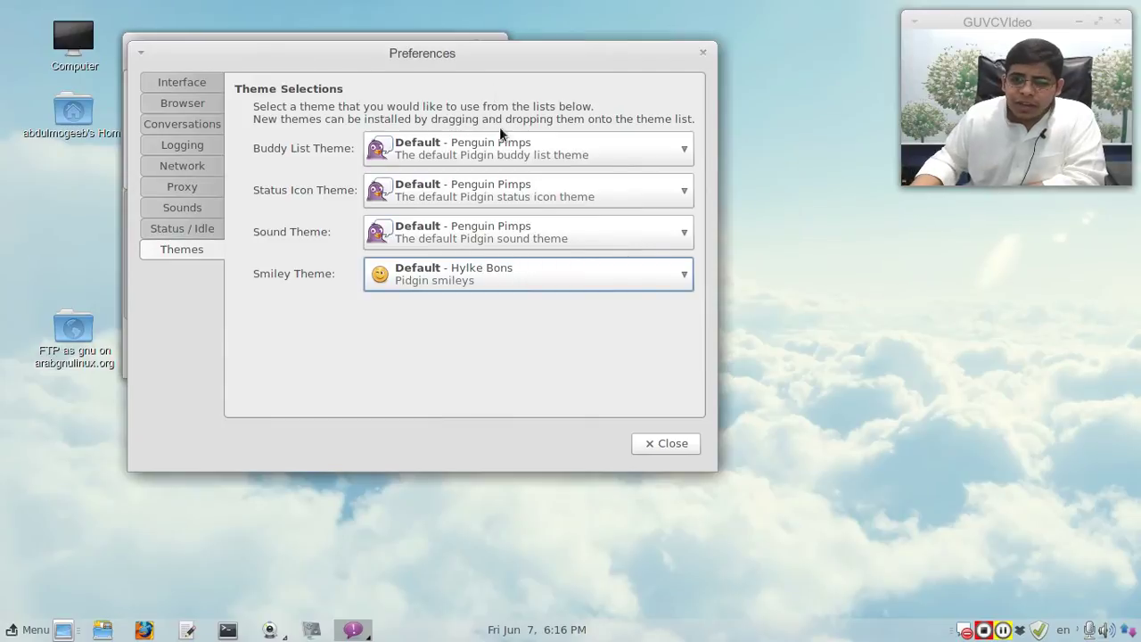
Step: Close Preferences and the conversation window, and bring up the Buddy List
{"action": "left_click_drag", "start_coordinate": [460, 56], "coordinate": [450, 49]}
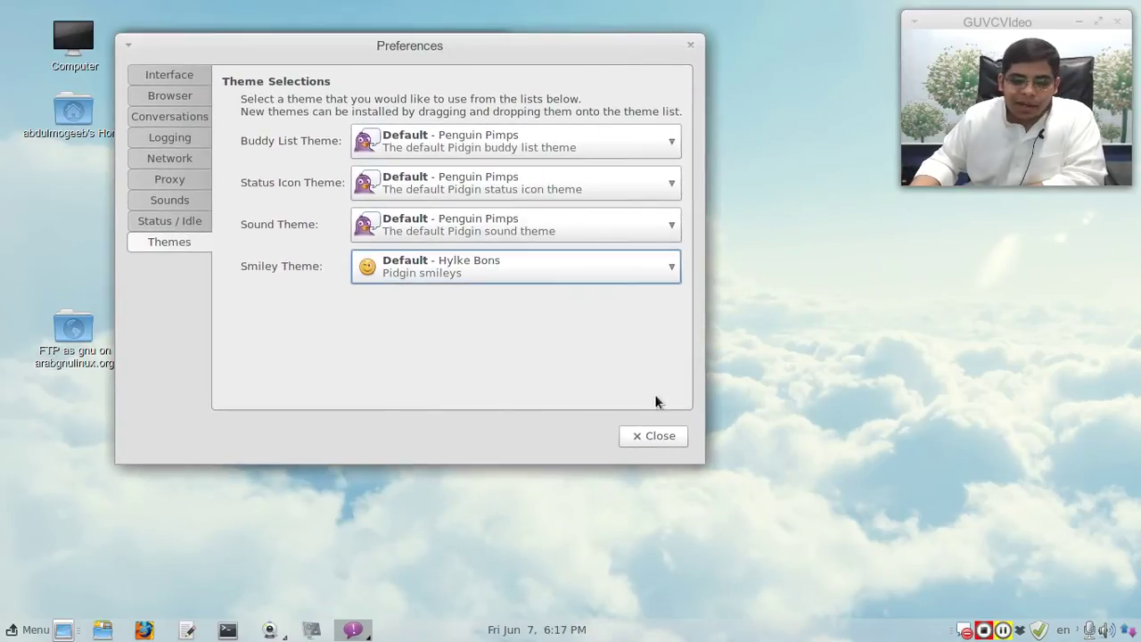
{"action": "left_click", "coordinate": [660, 435]}
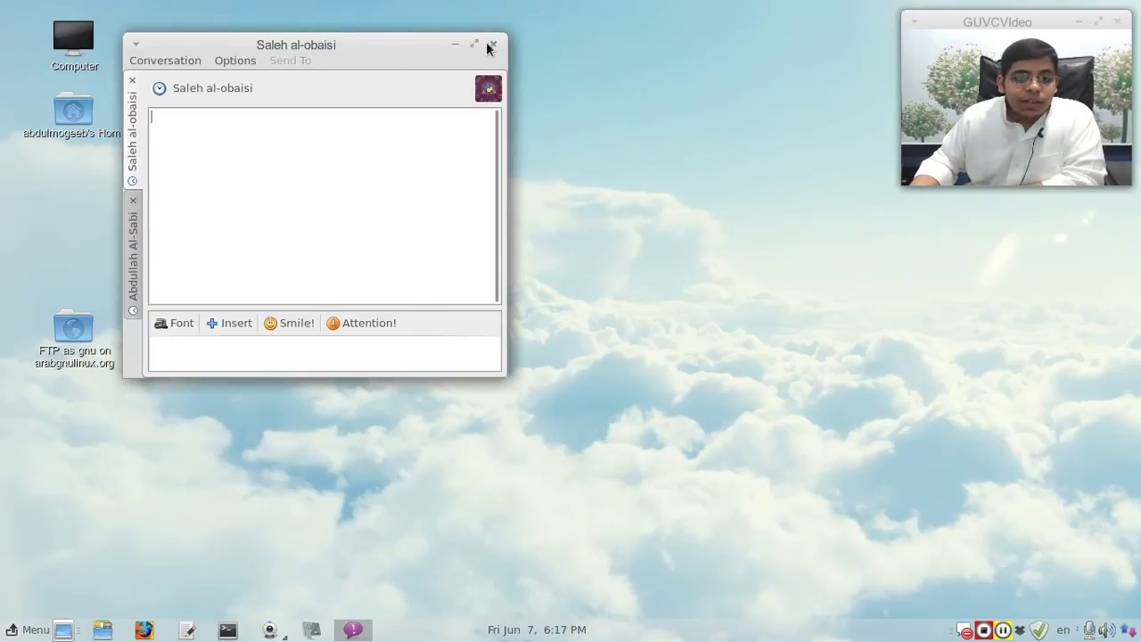
{"action": "key", "text": "ctrl+w"}
{"action": "left_click", "coordinate": [964, 630]}
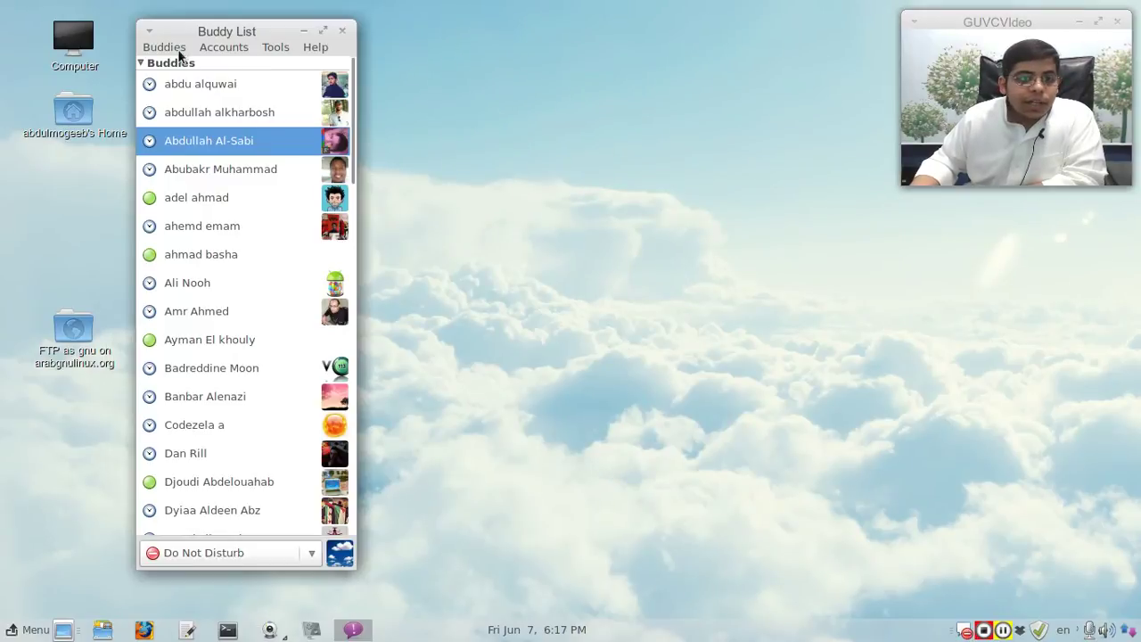
{"action": "left_click", "coordinate": [224, 48]}
Step: Select the Facebook account in the Accounts manager, then close it
{"action": "left_click", "coordinate": [225, 56]}
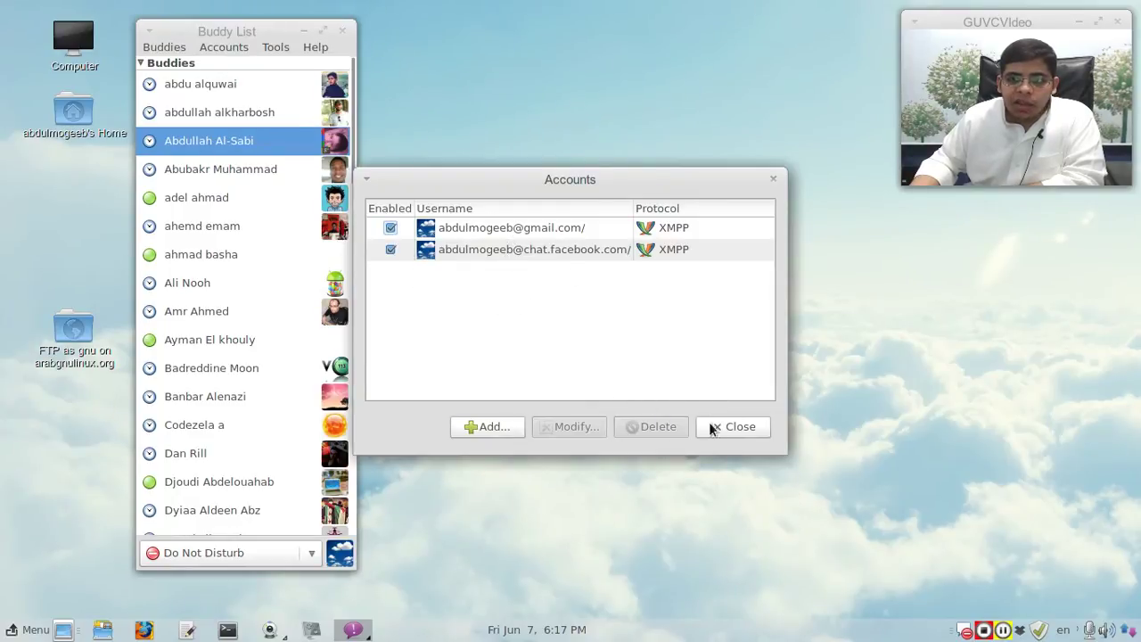
{"action": "left_click", "coordinate": [604, 249]}
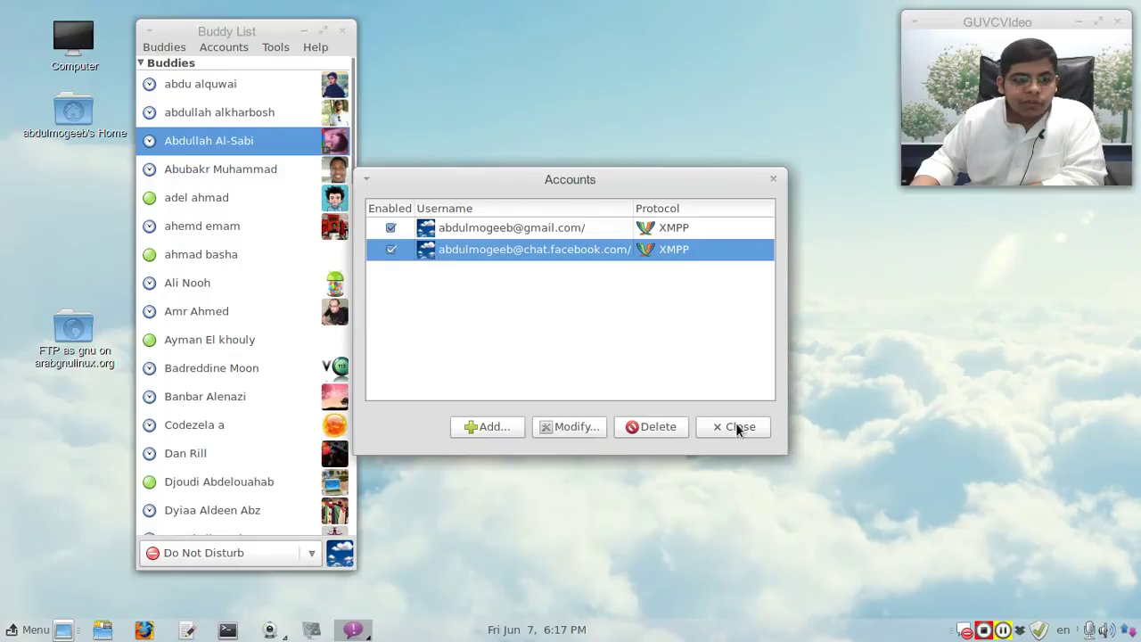
{"action": "left_click", "coordinate": [733, 428]}
Step: View the empty Custom Smiley Manager, close it, and collapse the Buddies group
{"action": "left_click", "coordinate": [273, 47]}
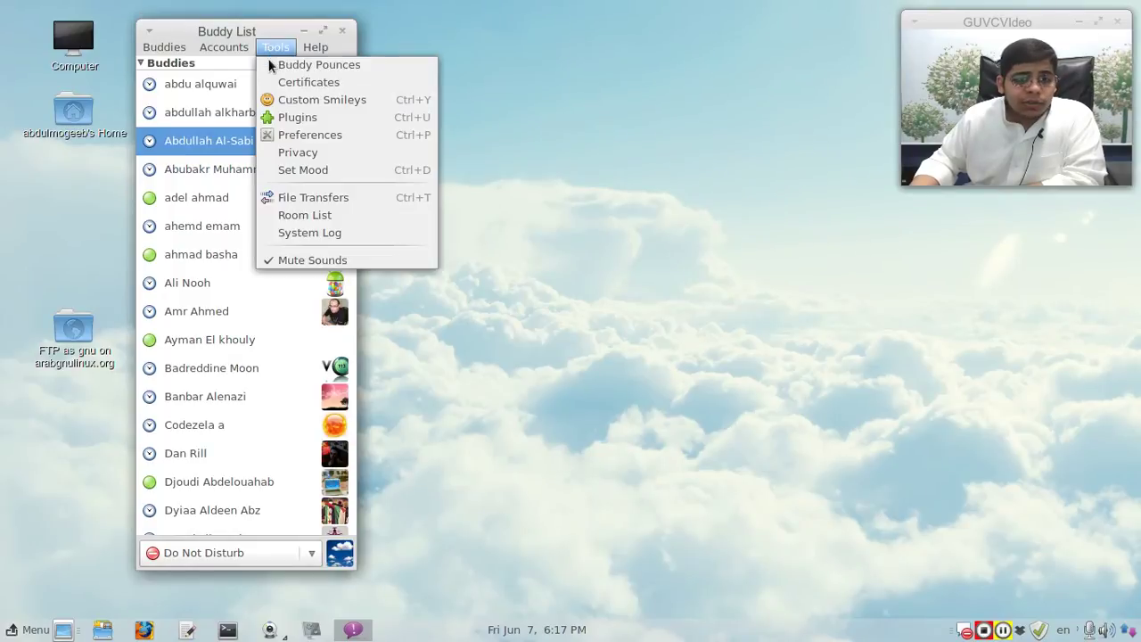
{"action": "left_click", "coordinate": [338, 106]}
{"action": "left_click", "coordinate": [691, 460]}
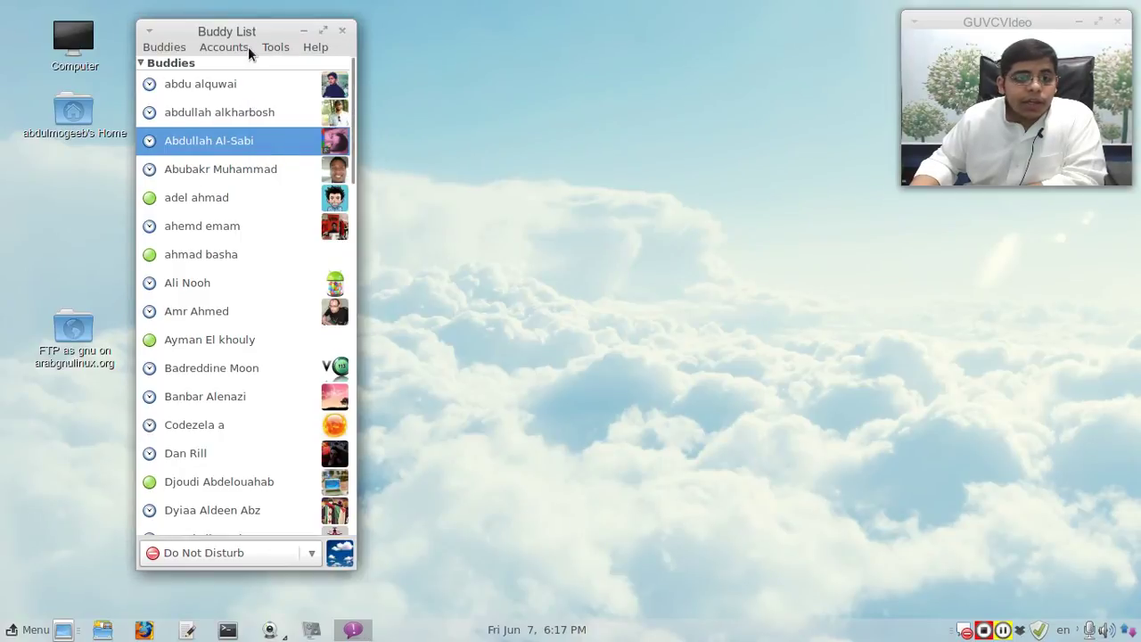
{"action": "left_click", "coordinate": [248, 61]}
{"action": "left_click", "coordinate": [267, 43]}
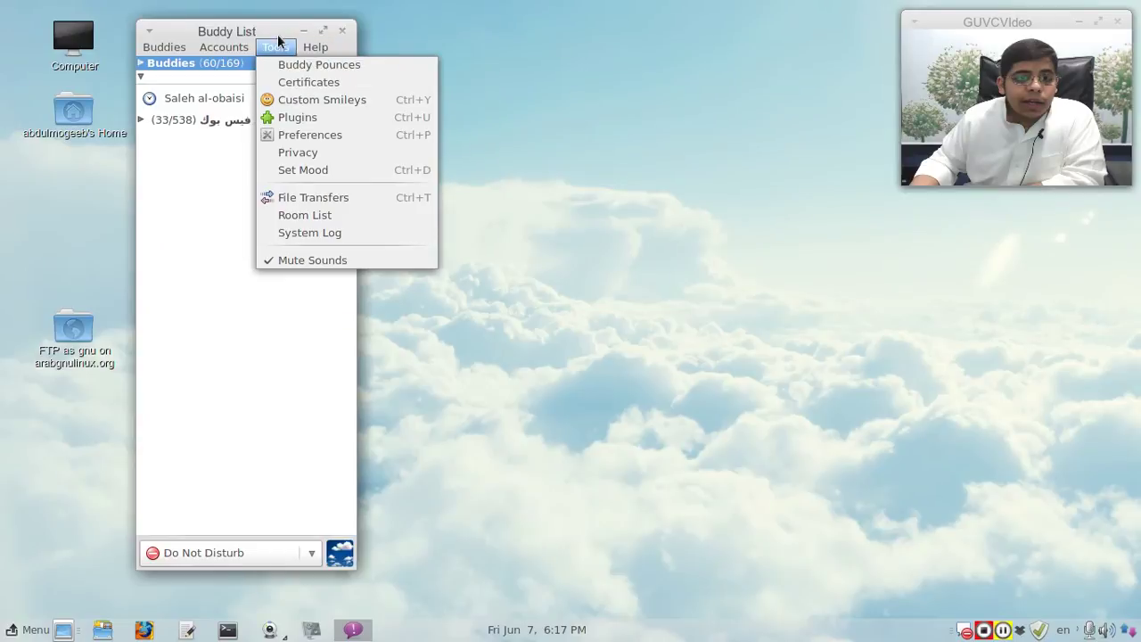
Step: Look through the Plugins list, with none enabled, and close the Plugins window
{"action": "left_click", "coordinate": [322, 115]}
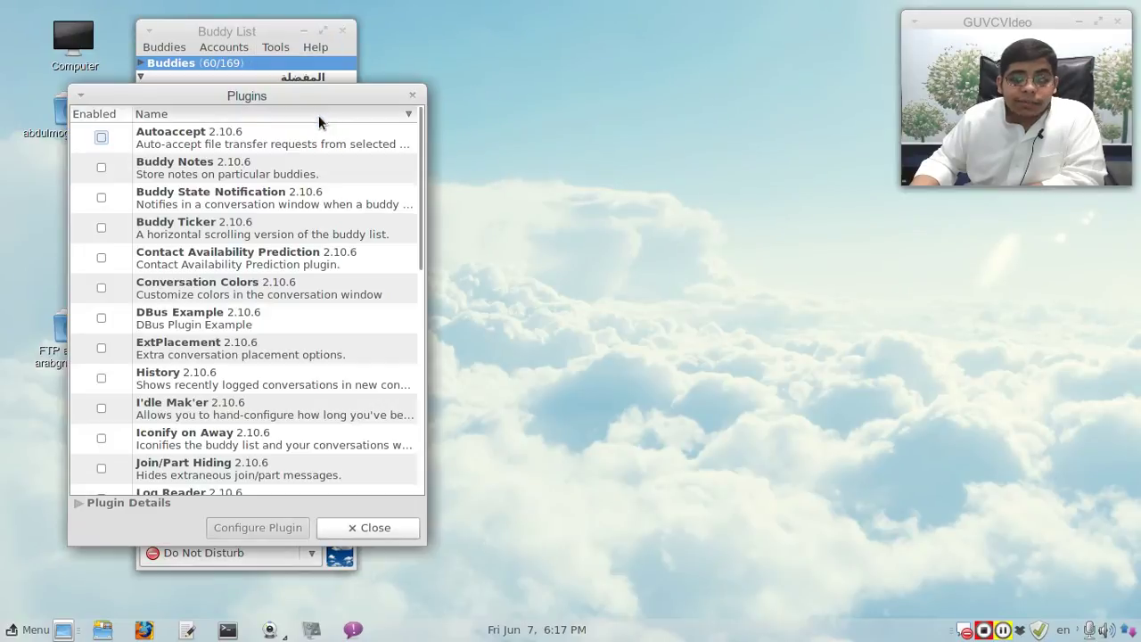
{"action": "left_click_drag", "start_coordinate": [223, 89], "coordinate": [540, 40]}
{"action": "scroll", "coordinate": [530, 89], "scroll_direction": "down", "scroll_amount": 10}
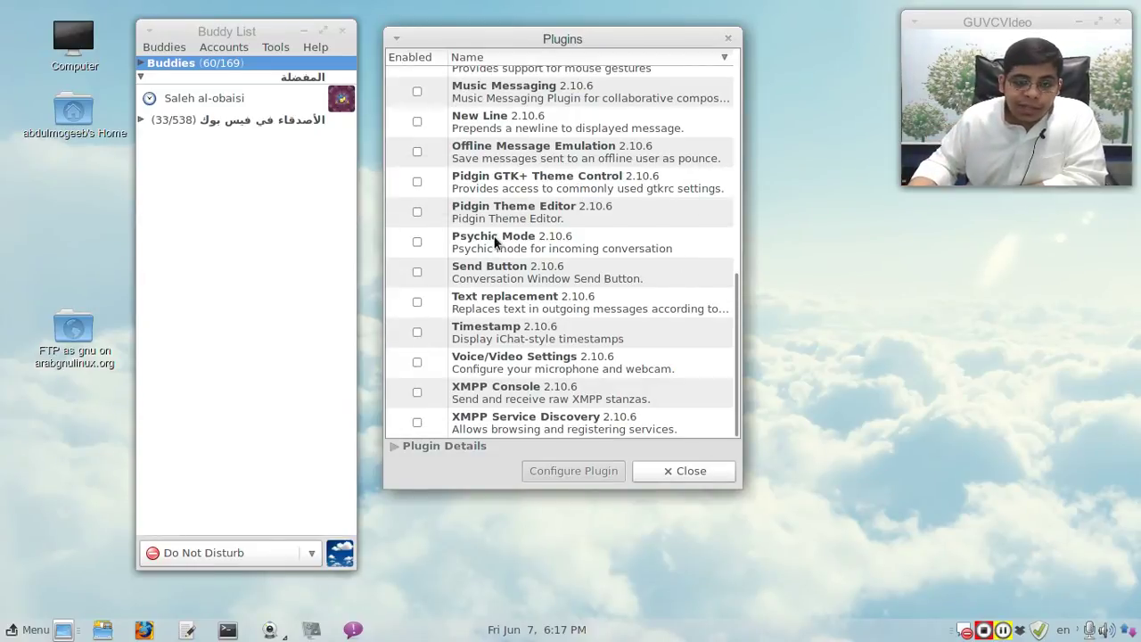
{"action": "scroll", "coordinate": [497, 330], "scroll_direction": "up", "scroll_amount": 8}
{"action": "scroll", "coordinate": [496, 330], "scroll_direction": "up", "scroll_amount": 1}
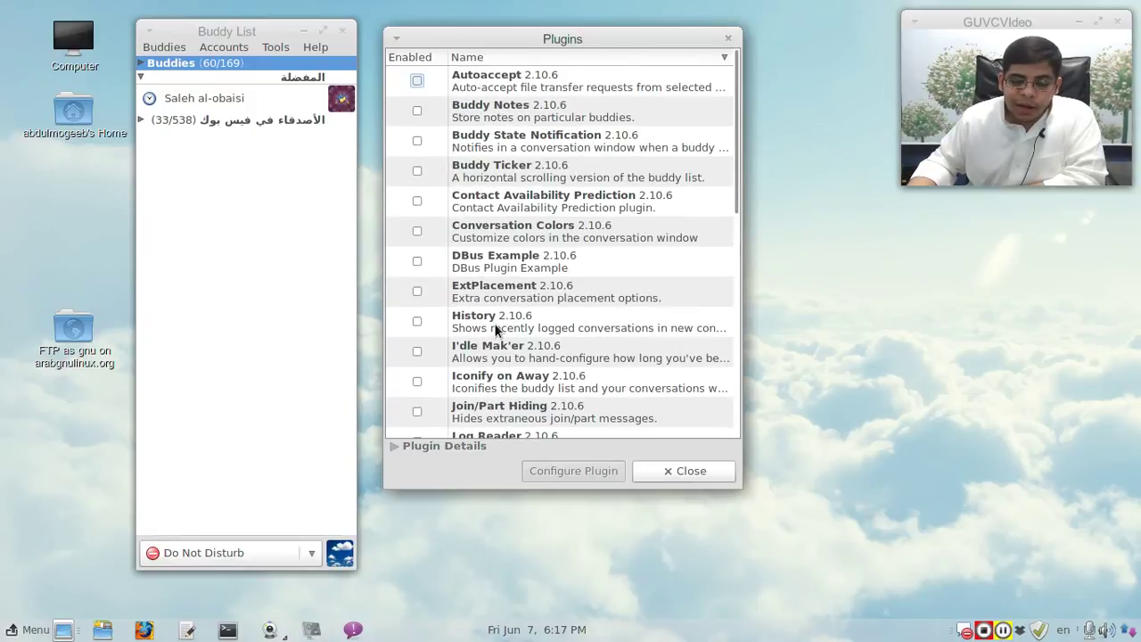
{"action": "scroll", "coordinate": [497, 318], "scroll_direction": "down", "scroll_amount": 9}
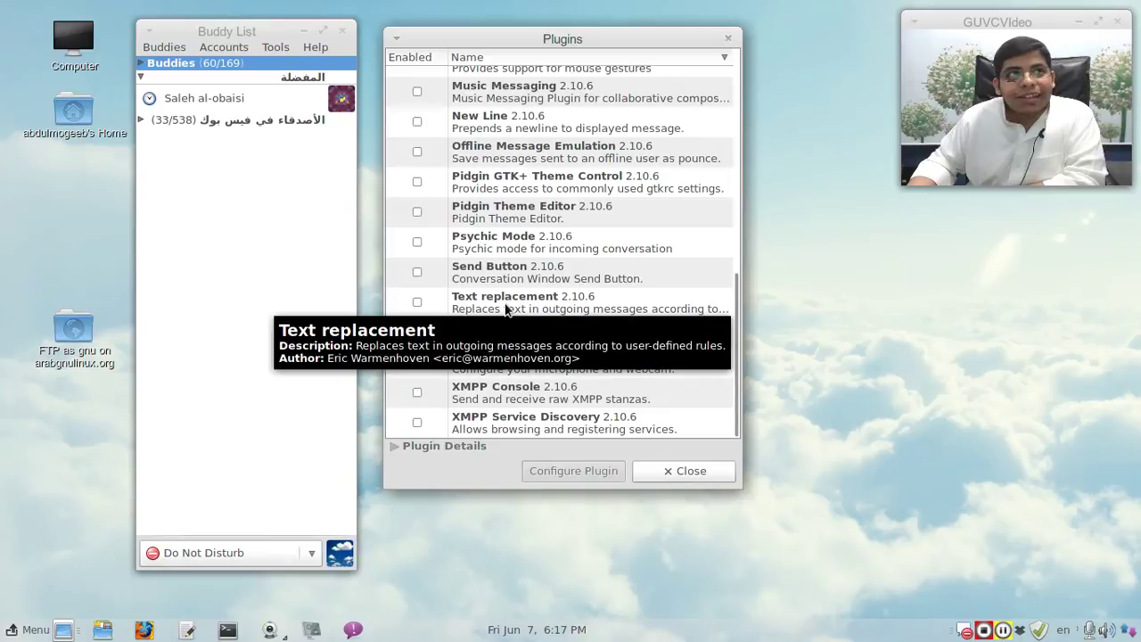
{"action": "scroll", "coordinate": [614, 249], "scroll_direction": "up", "scroll_amount": 7}
{"action": "scroll", "coordinate": [613, 249], "scroll_direction": "up", "scroll_amount": 1}
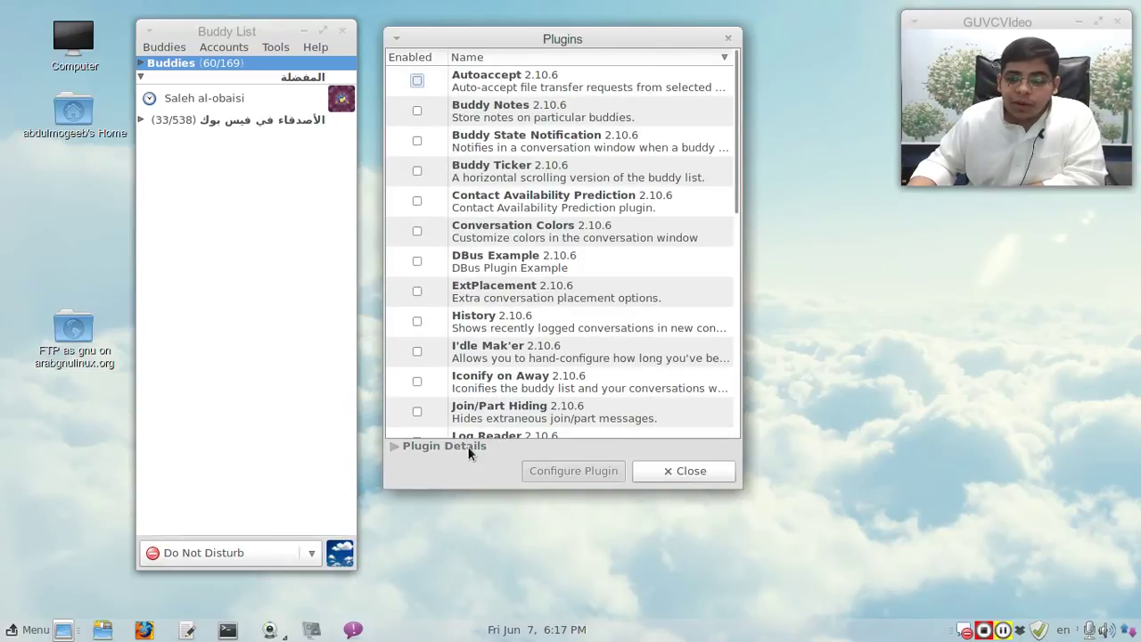
{"action": "left_click", "coordinate": [695, 471]}
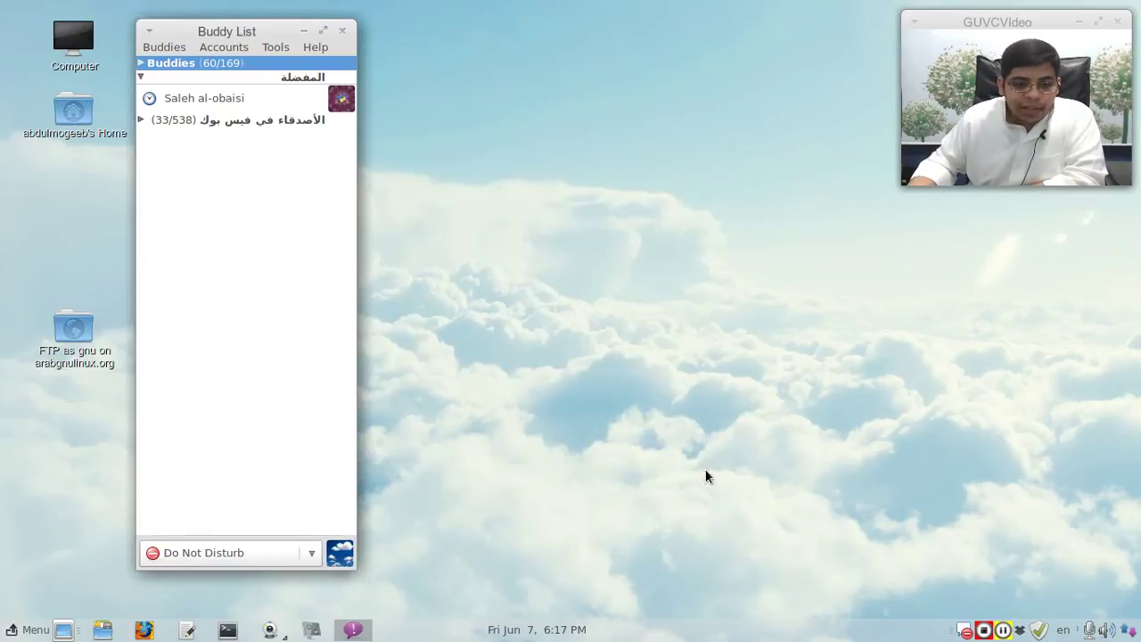
Step: Set the Google account's privacy to 'Block only the users below', three contacts listed, then close
{"action": "left_click", "coordinate": [275, 47]}
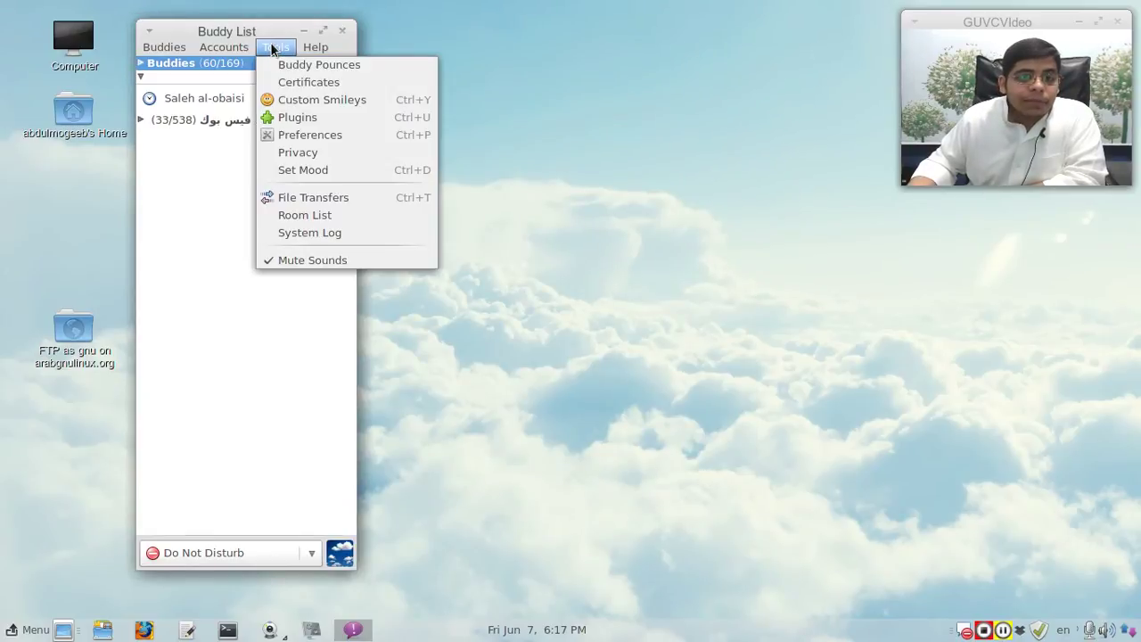
{"action": "left_click", "coordinate": [410, 154]}
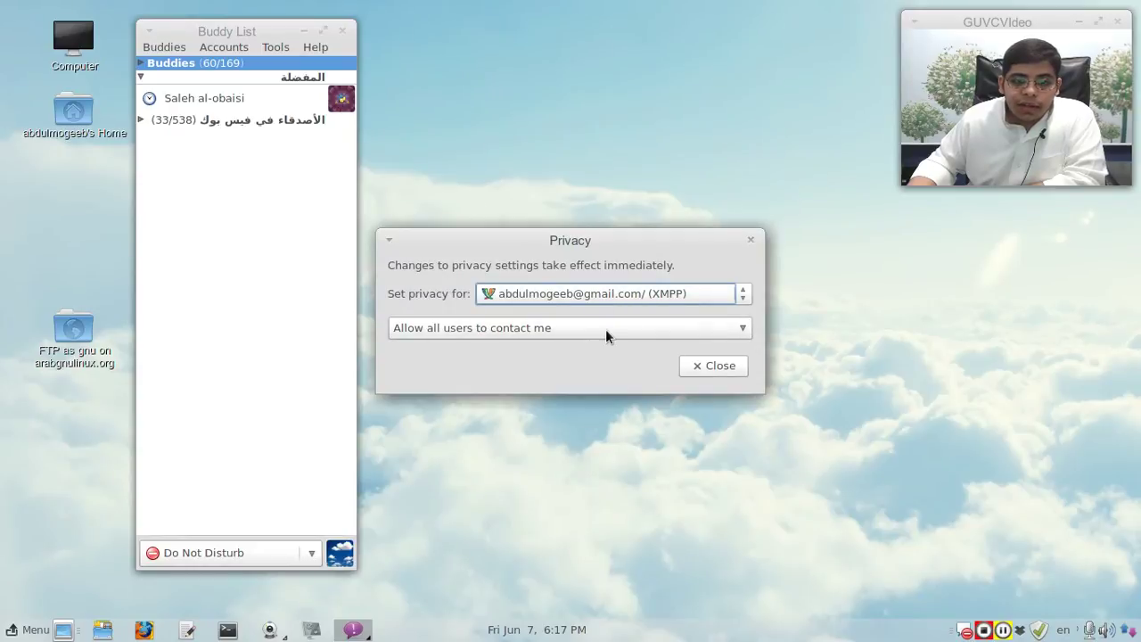
{"action": "left_click", "coordinate": [605, 298]}
{"action": "left_click", "coordinate": [590, 293]}
{"action": "left_click", "coordinate": [570, 327]}
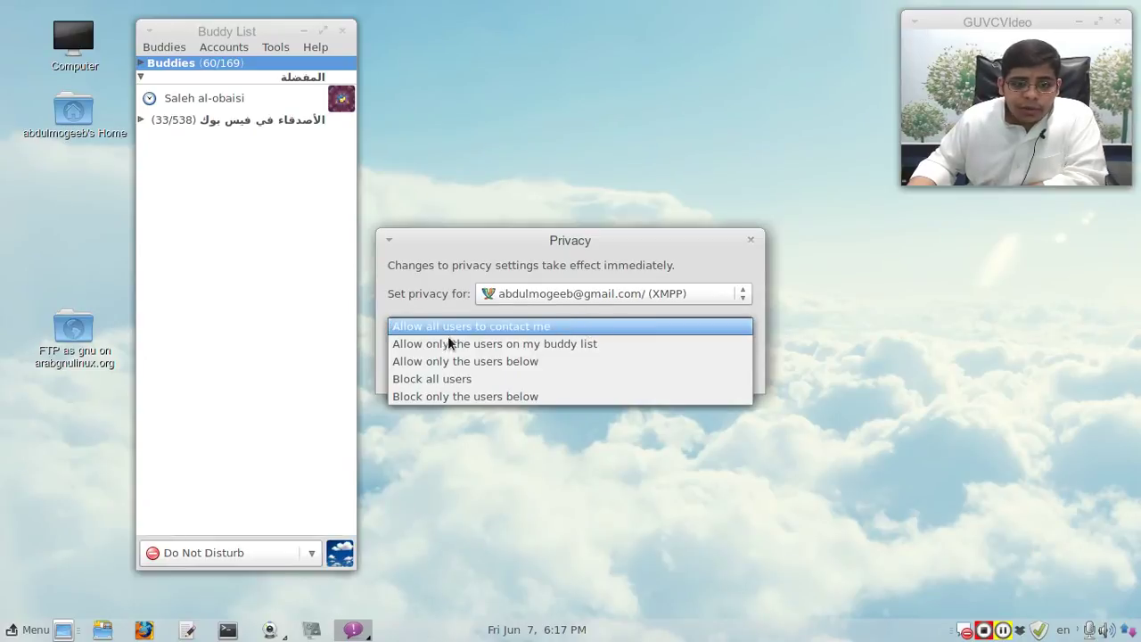
{"action": "left_click", "coordinate": [550, 354]}
{"action": "scroll", "coordinate": [547, 318], "scroll_direction": "down", "scroll_amount": 1}
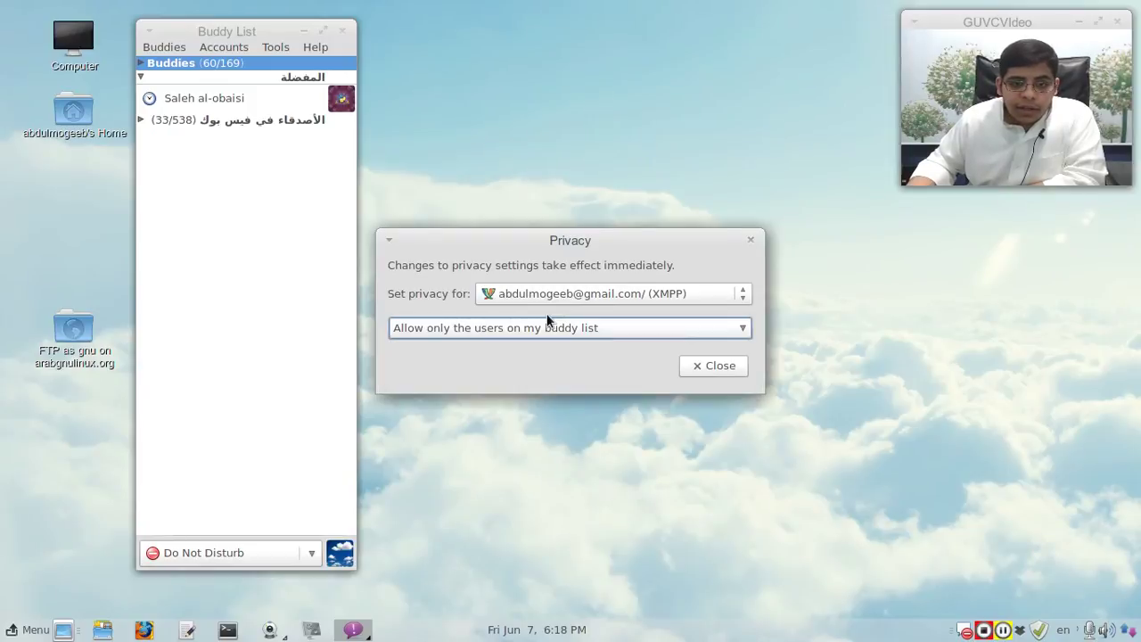
{"action": "left_click", "coordinate": [550, 330]}
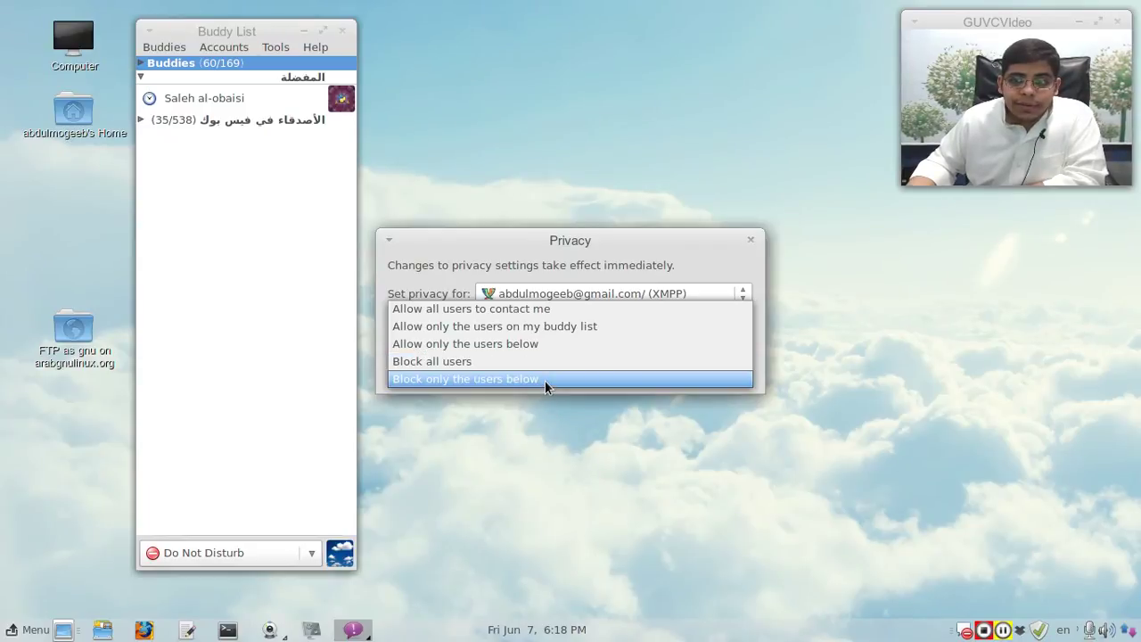
{"action": "left_click", "coordinate": [545, 379]}
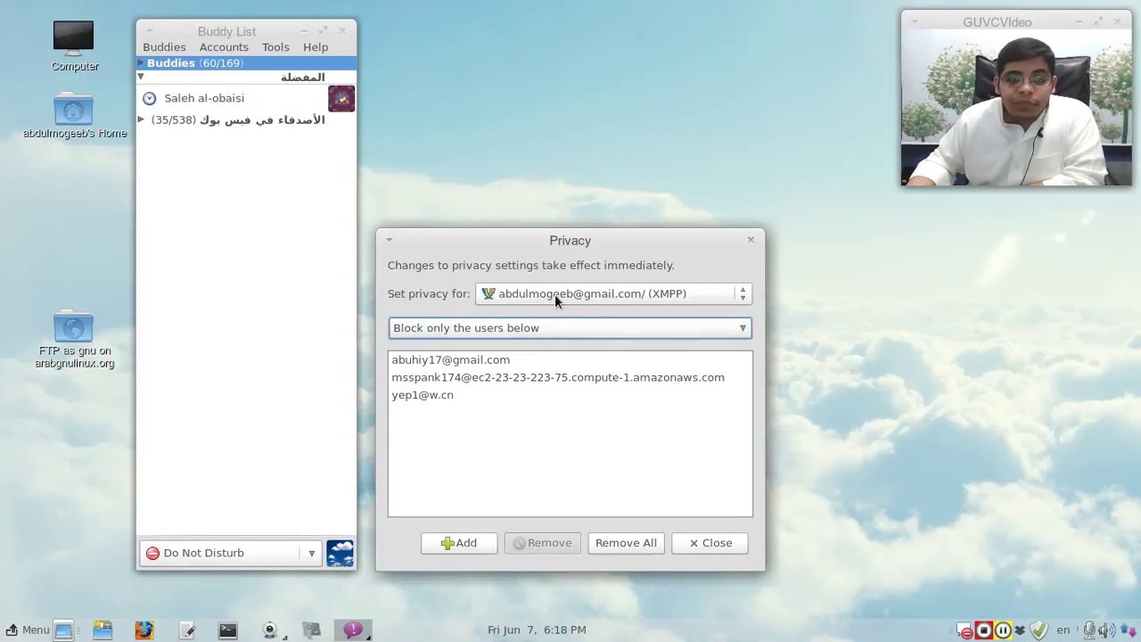
{"action": "left_click", "coordinate": [563, 301]}
{"action": "left_click", "coordinate": [564, 298]}
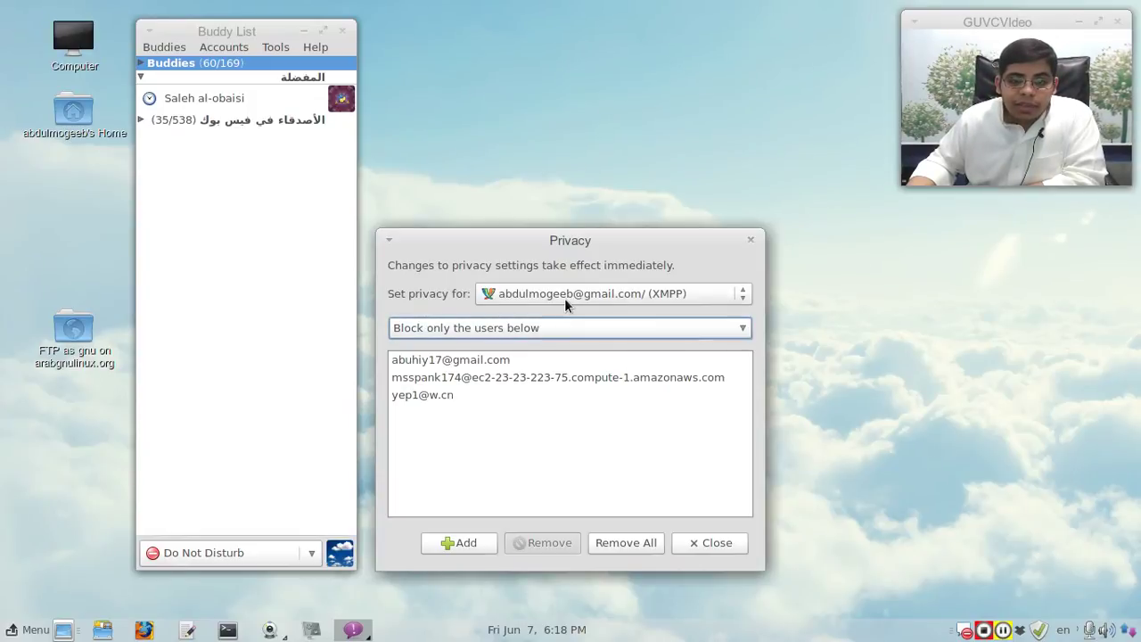
{"action": "left_click", "coordinate": [711, 548]}
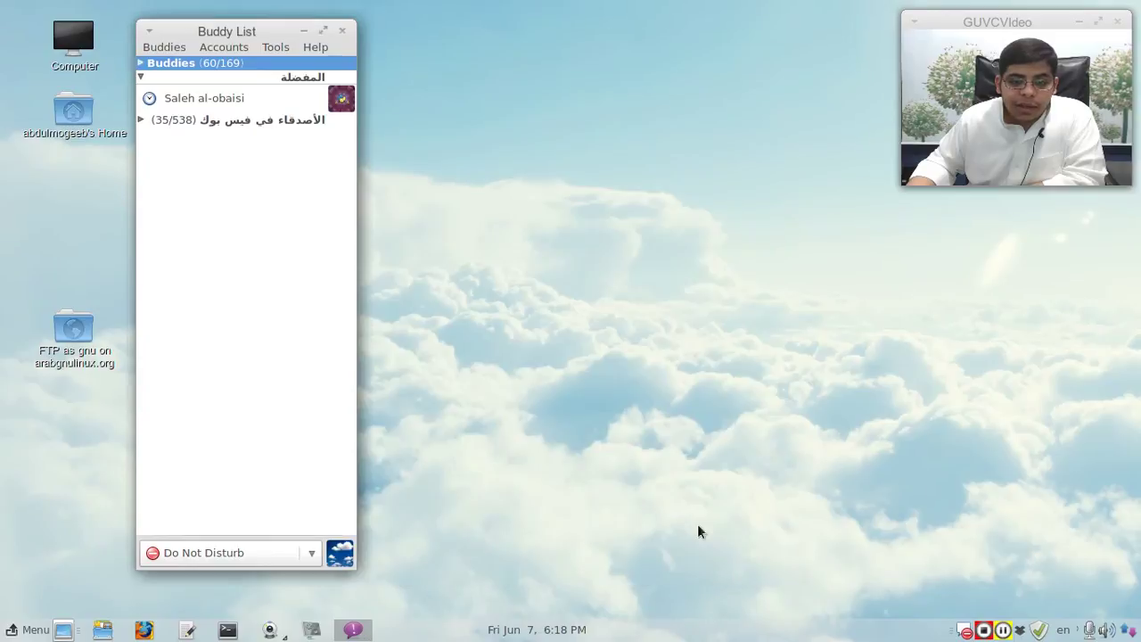
{"action": "left_click", "coordinate": [268, 47]}
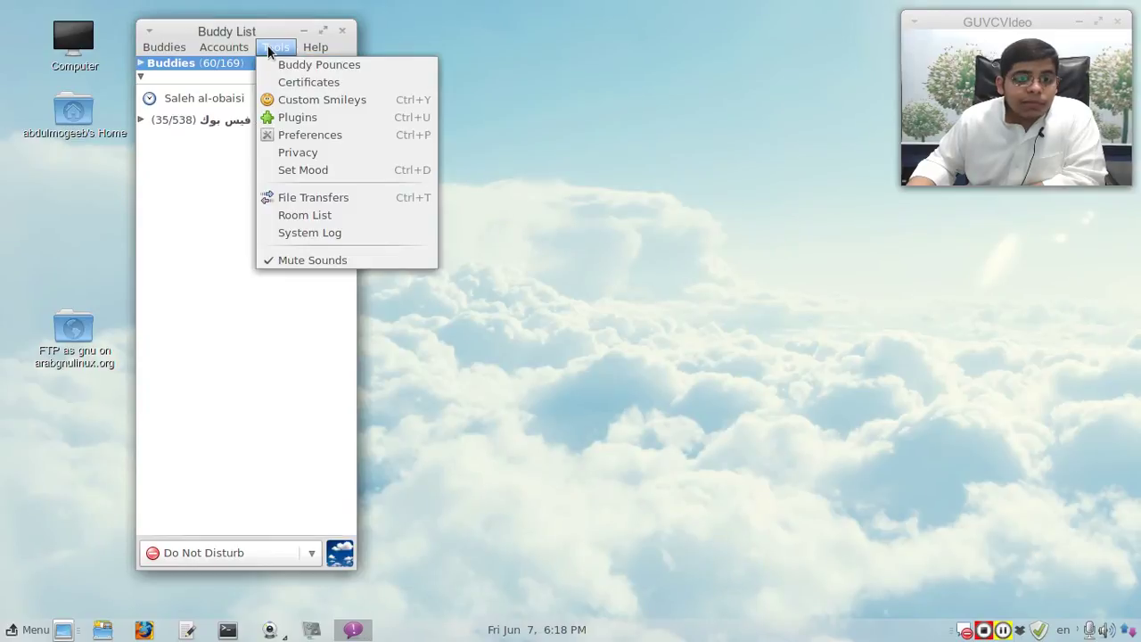
{"action": "left_click", "coordinate": [379, 219]}
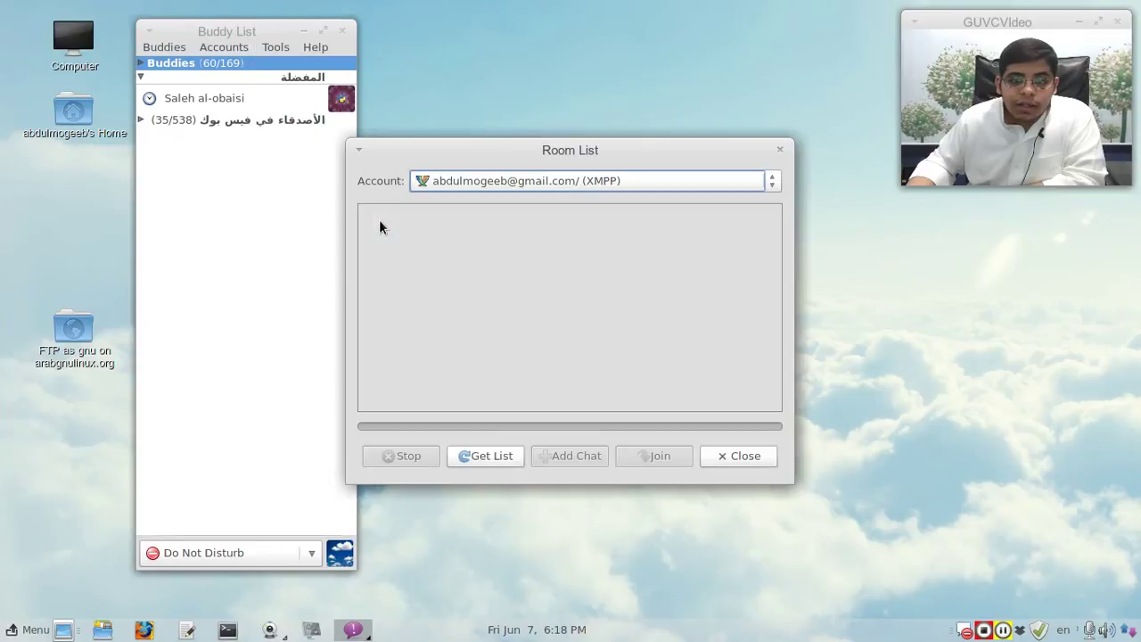
{"action": "left_click", "coordinate": [779, 149]}
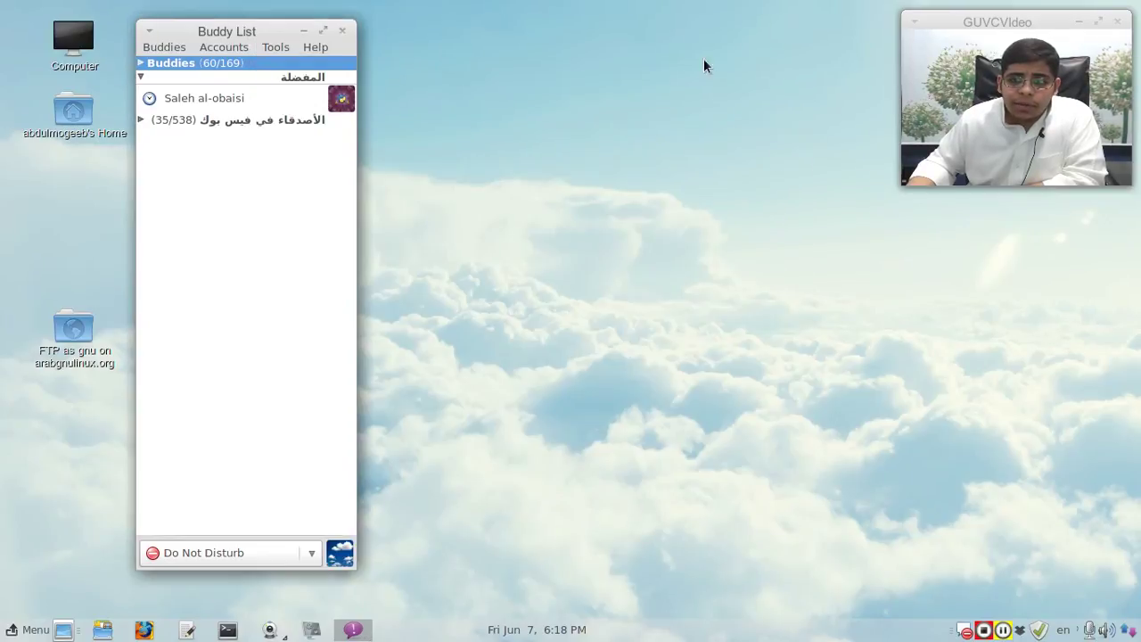
{"action": "left_click", "coordinate": [274, 47]}
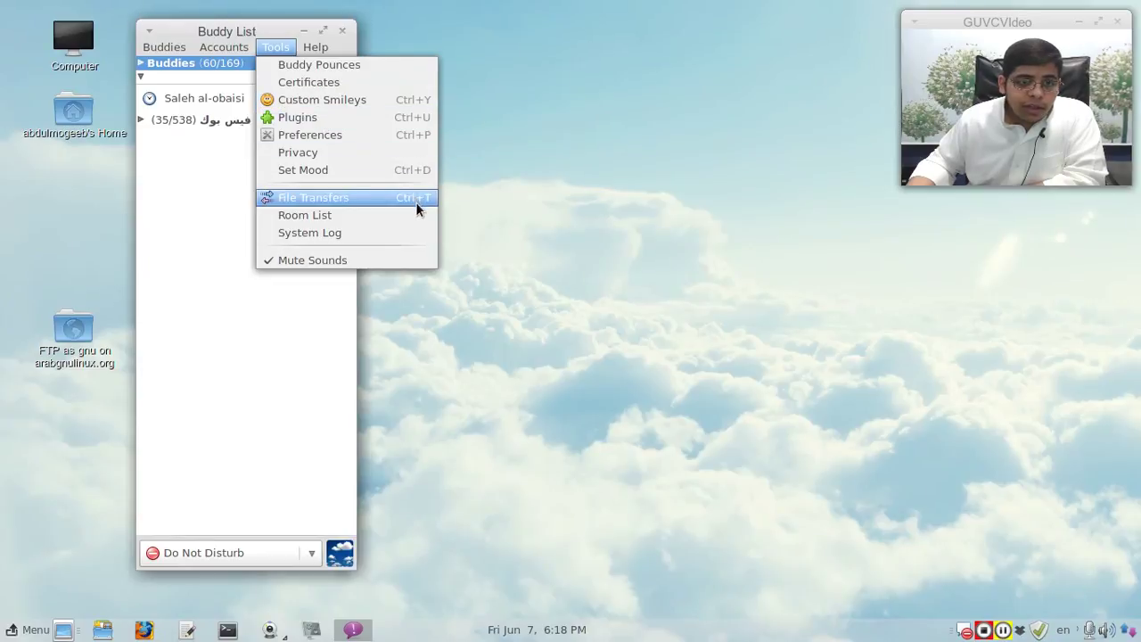
{"action": "left_click", "coordinate": [415, 201]}
{"action": "left_click_drag", "start_coordinate": [449, 28], "coordinate": [523, 177]}
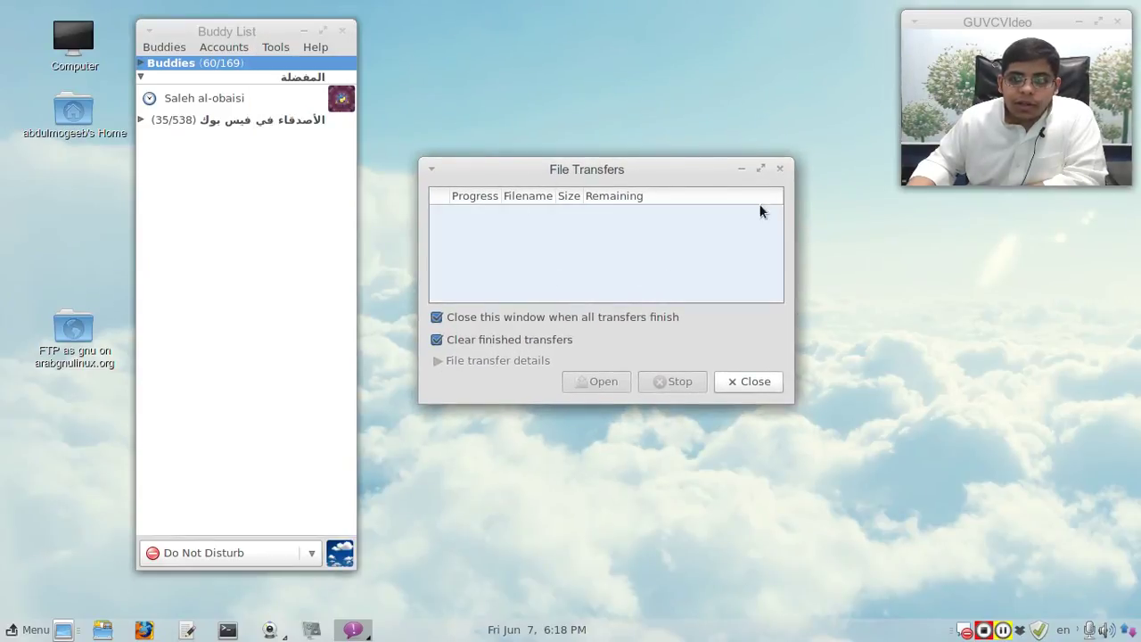
{"action": "left_click", "coordinate": [779, 167]}
{"action": "left_click", "coordinate": [275, 50]}
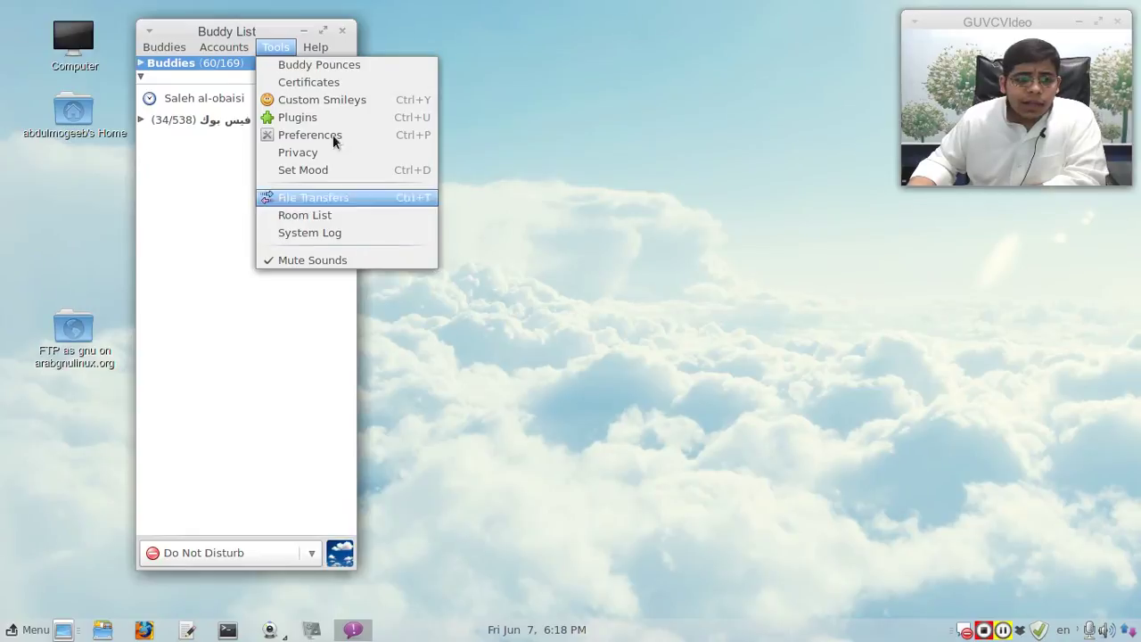
{"action": "mouse_move", "coordinate": [182, 50]}
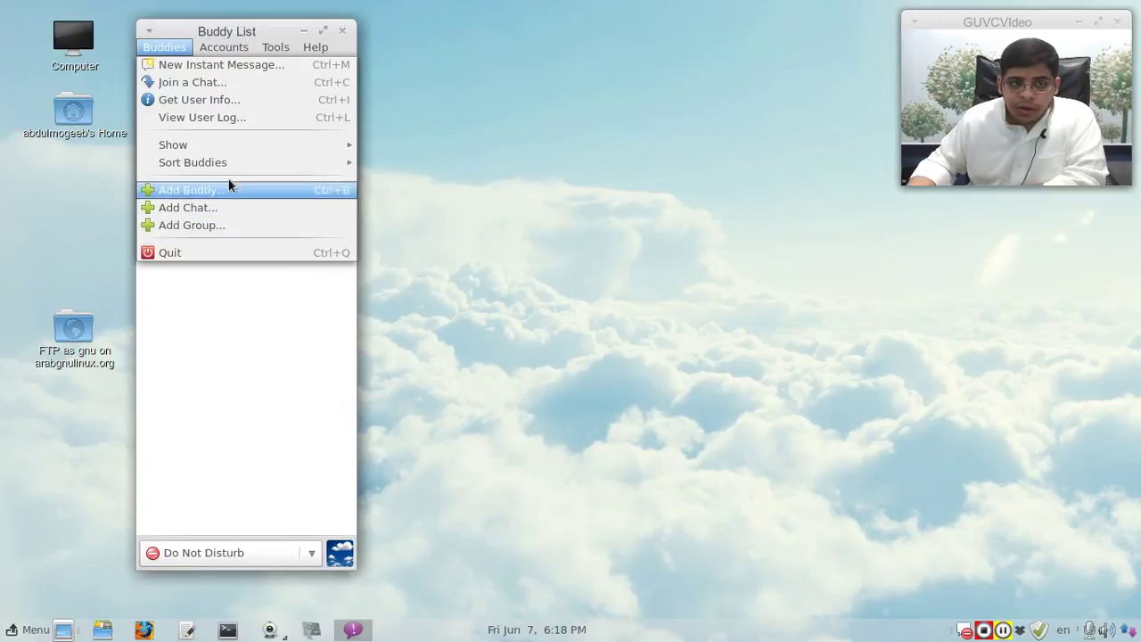
{"action": "mouse_move", "coordinate": [227, 150]}
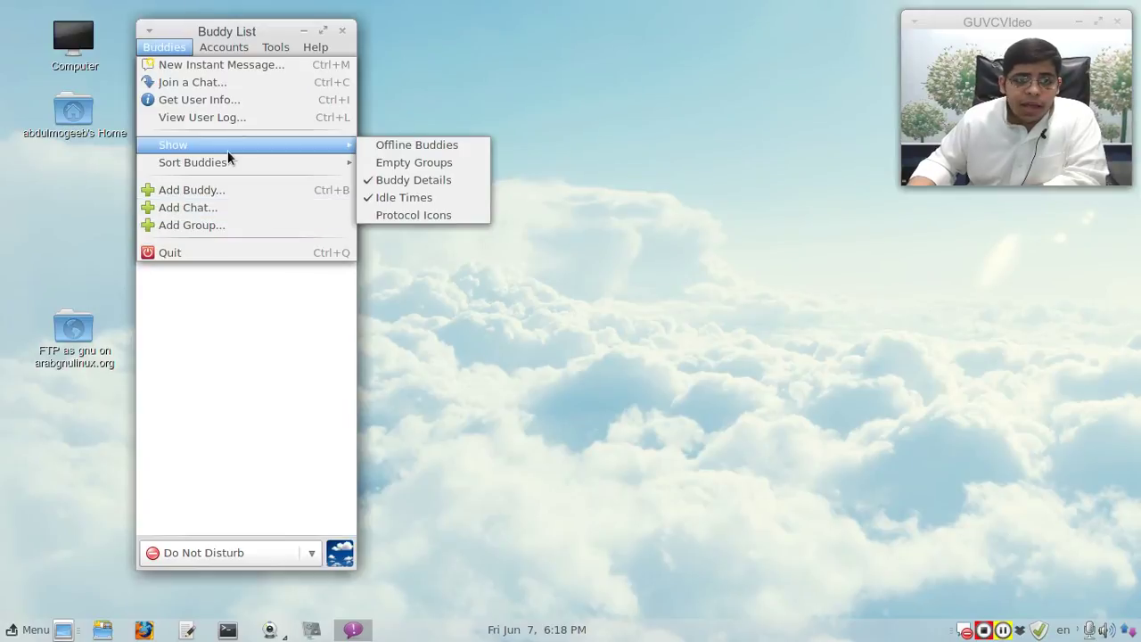
{"action": "left_click", "coordinate": [452, 143]}
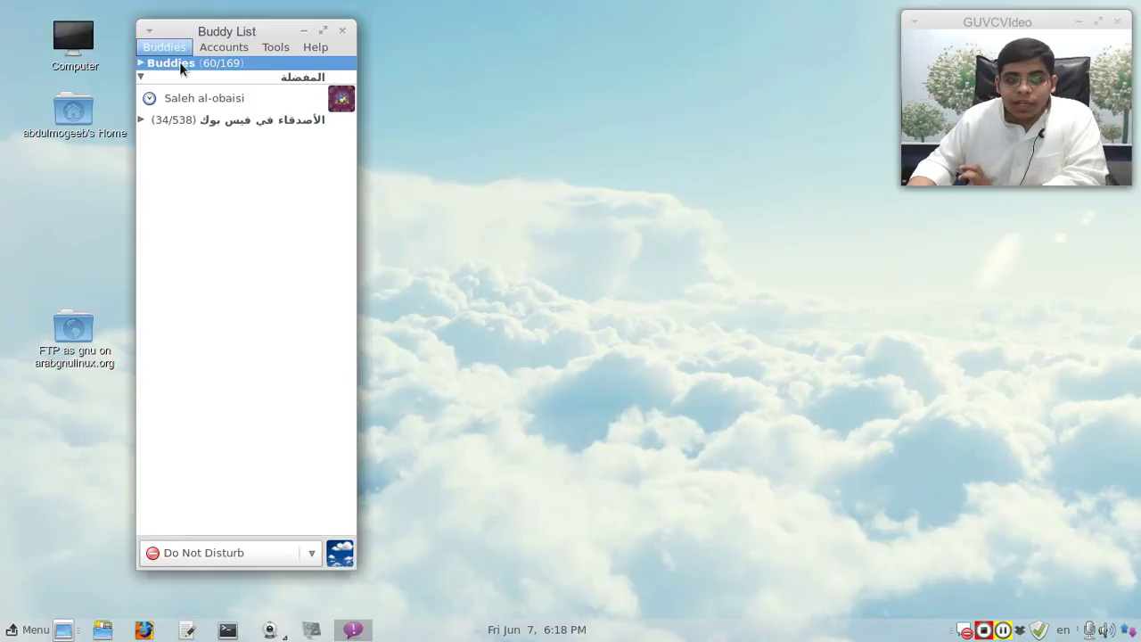
{"action": "key", "text": "ctrl+o"}
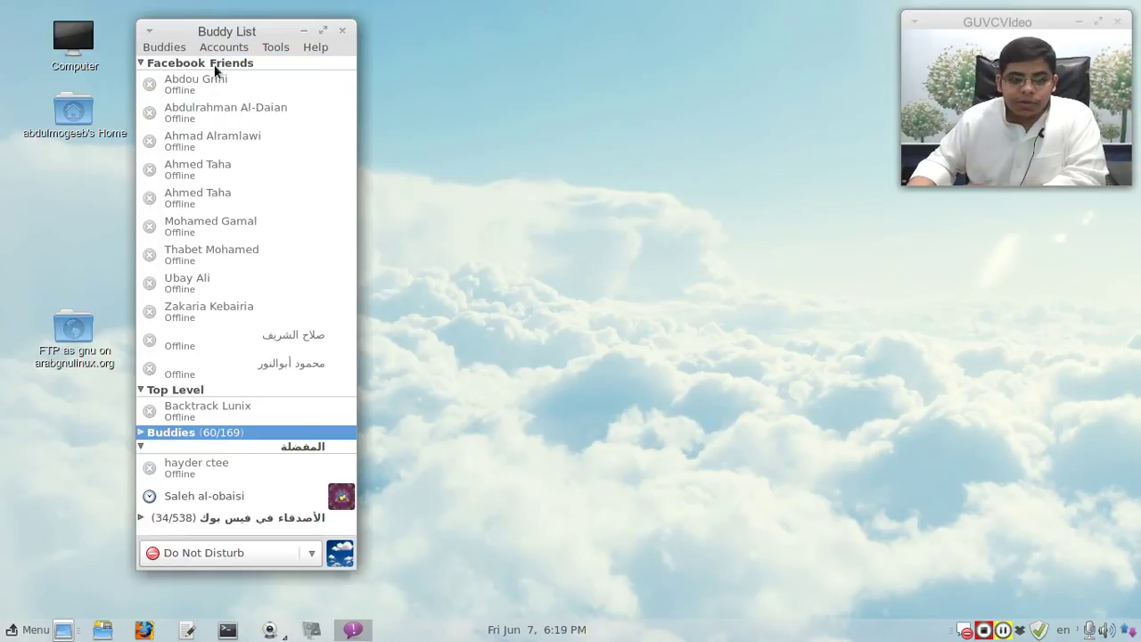
{"action": "left_click", "coordinate": [153, 50]}
{"action": "mouse_move", "coordinate": [285, 145]}
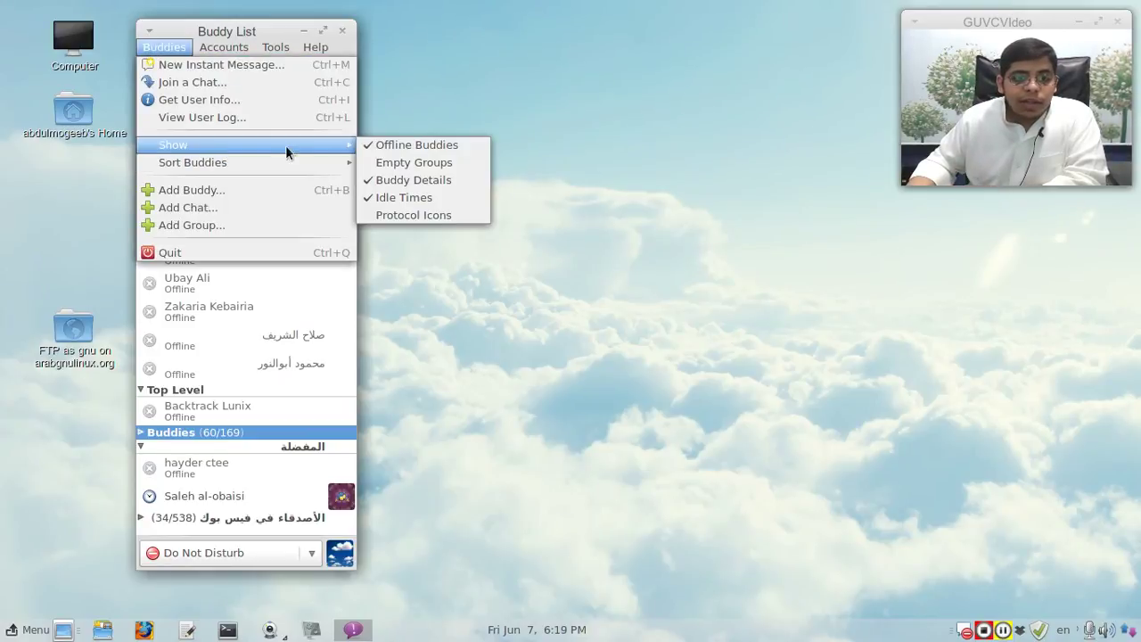
{"action": "left_click", "coordinate": [399, 145]}
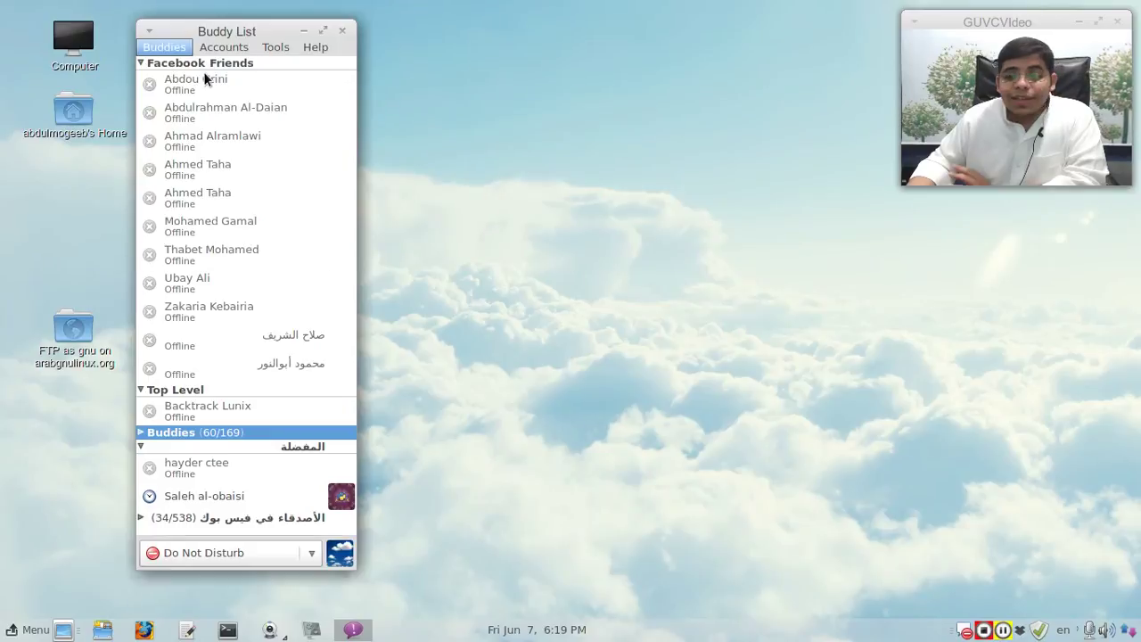
{"action": "left_click", "coordinate": [170, 49]}
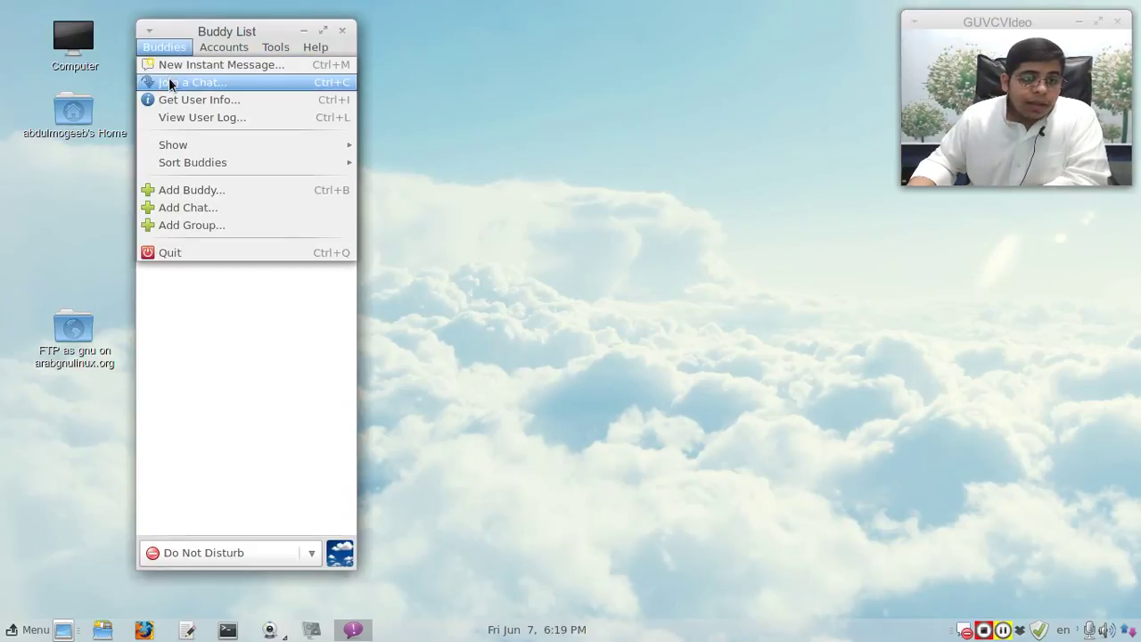
{"action": "mouse_move", "coordinate": [288, 55]}
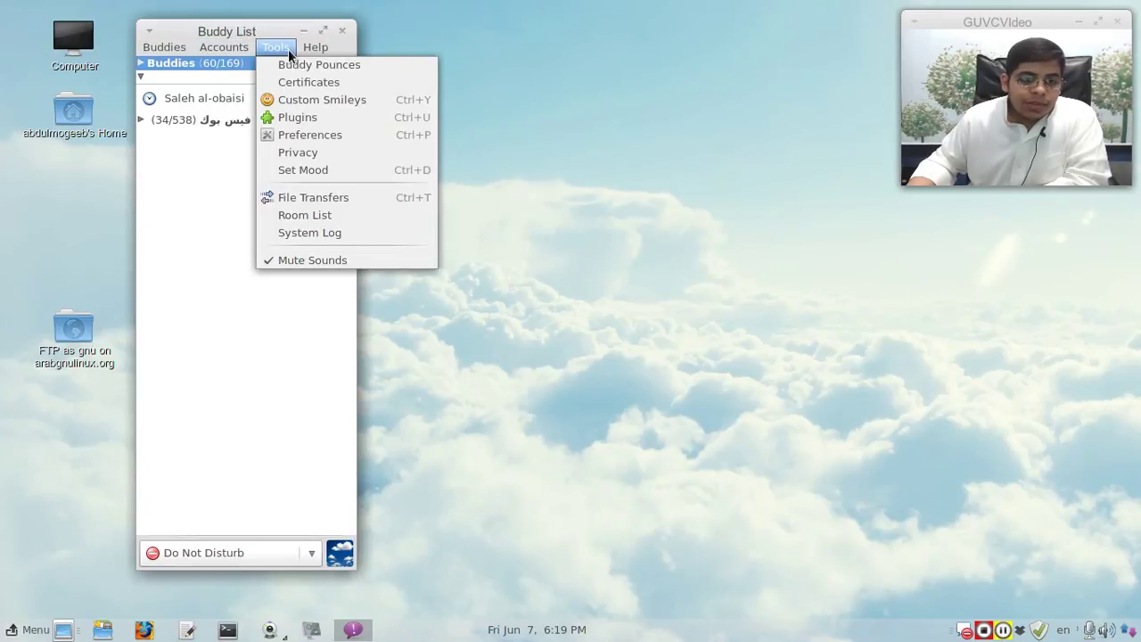
Step: Dismiss the Tools menu and quit Pidgin from its tray icon
{"action": "left_click", "coordinate": [288, 52]}
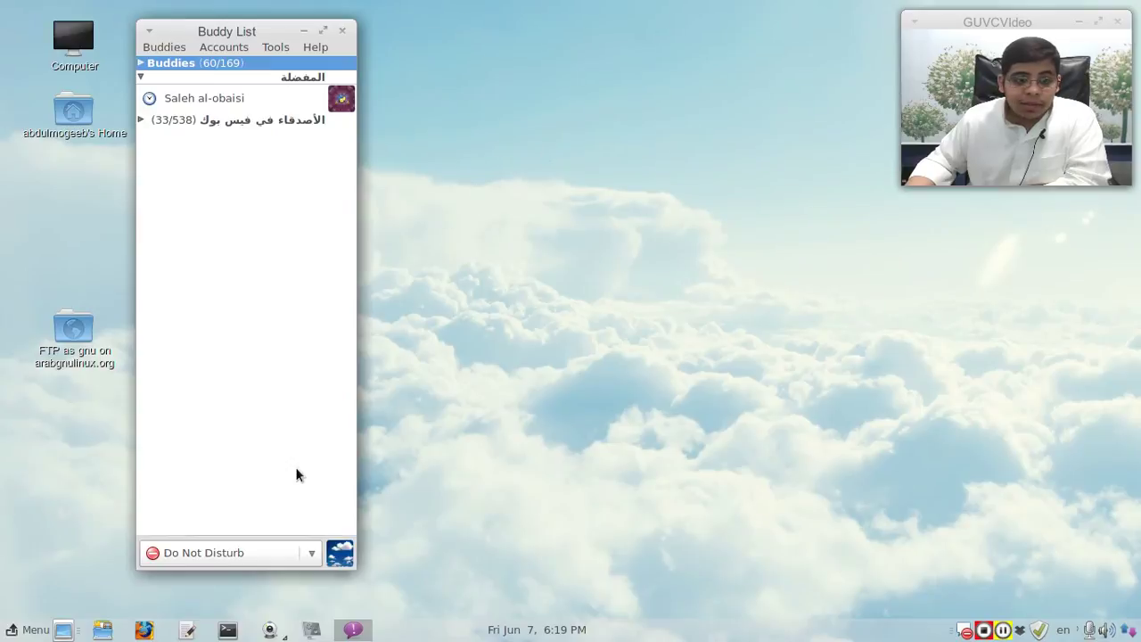
{"action": "right_click", "coordinate": [966, 632]}
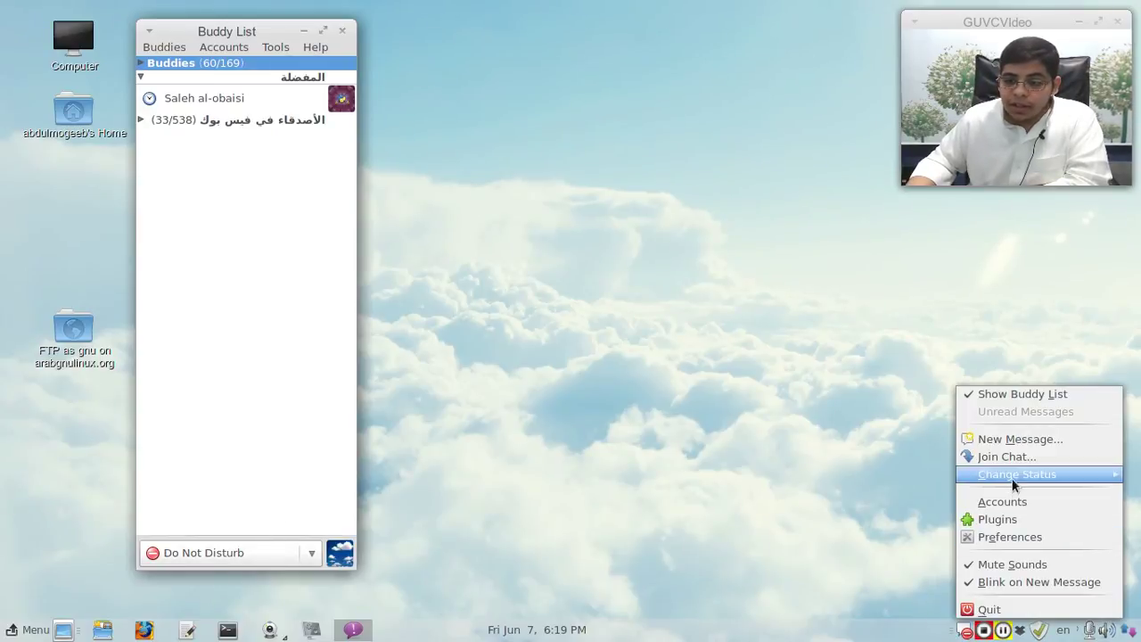
{"action": "mouse_move", "coordinate": [1011, 482]}
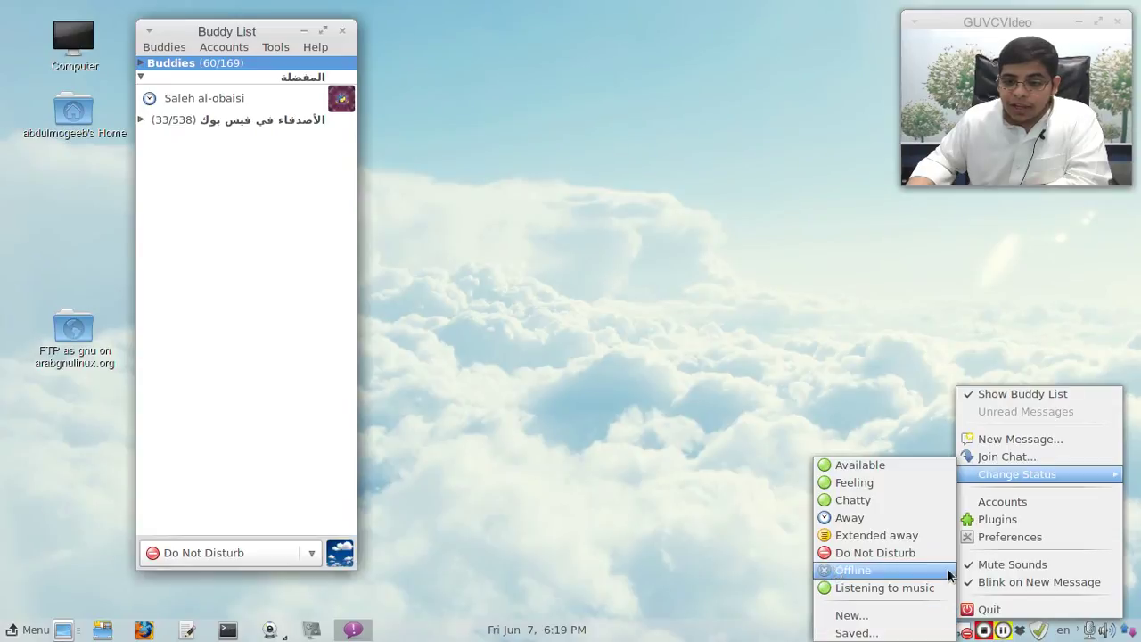
{"action": "left_click", "coordinate": [992, 612]}
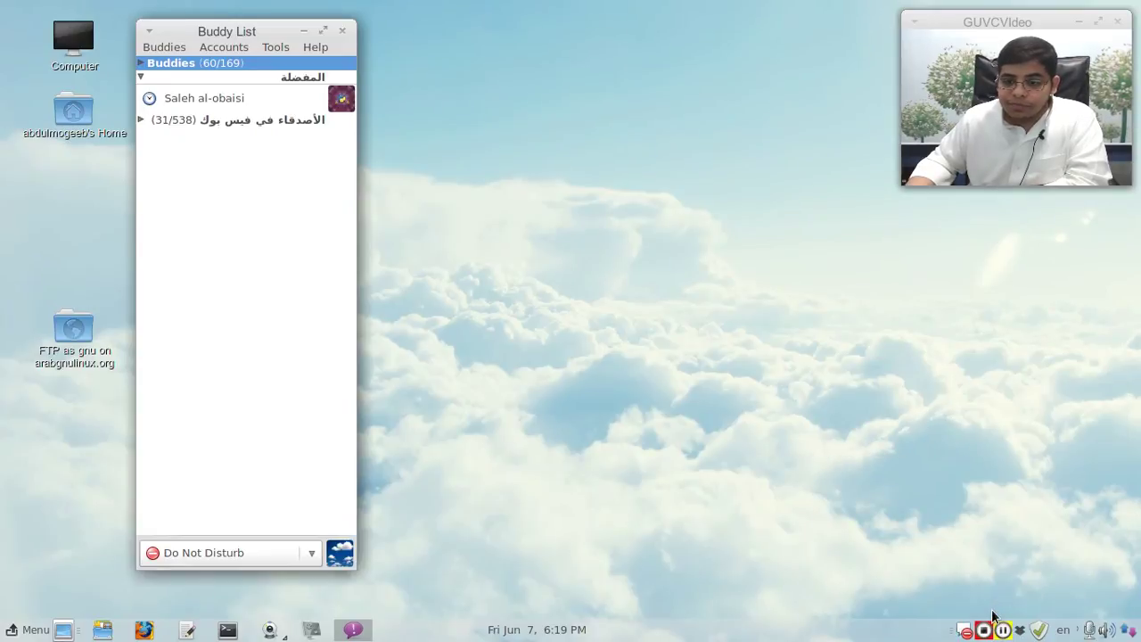